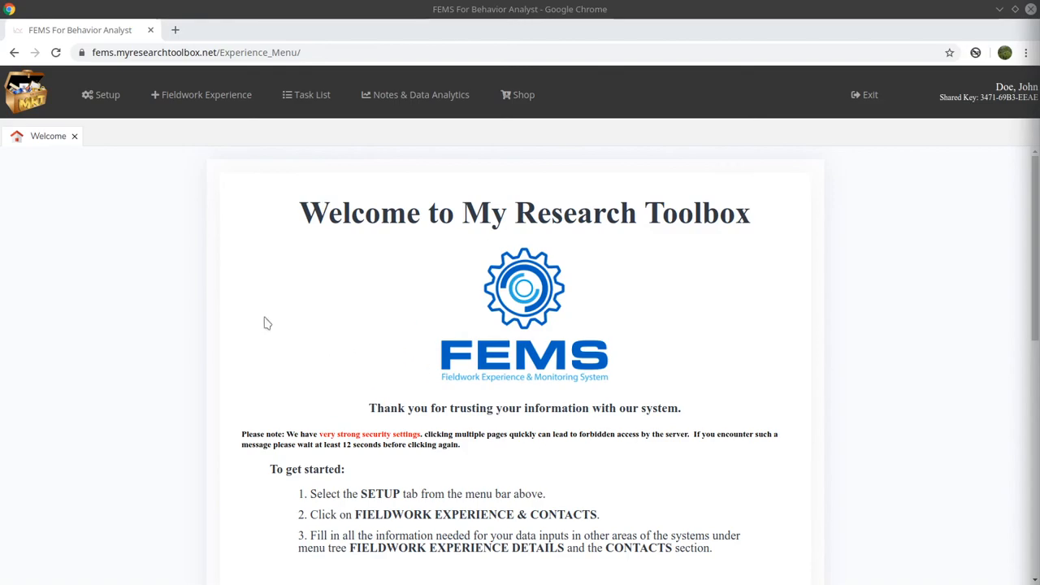
- Bring up the Setup menu and look over the Task List and Notes & Data Analytics menus
click(109, 104)
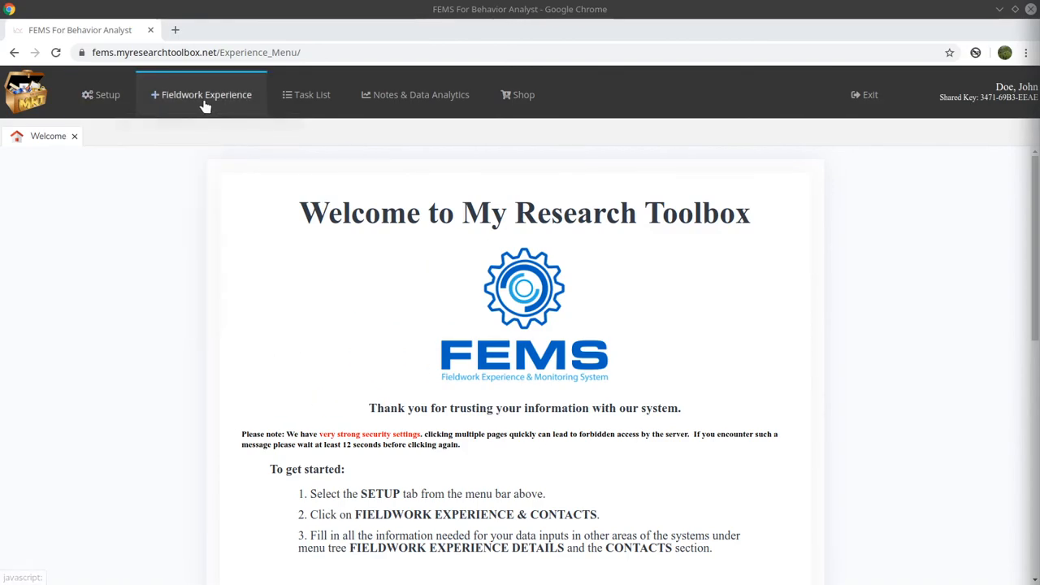
mouse_move(307, 108)
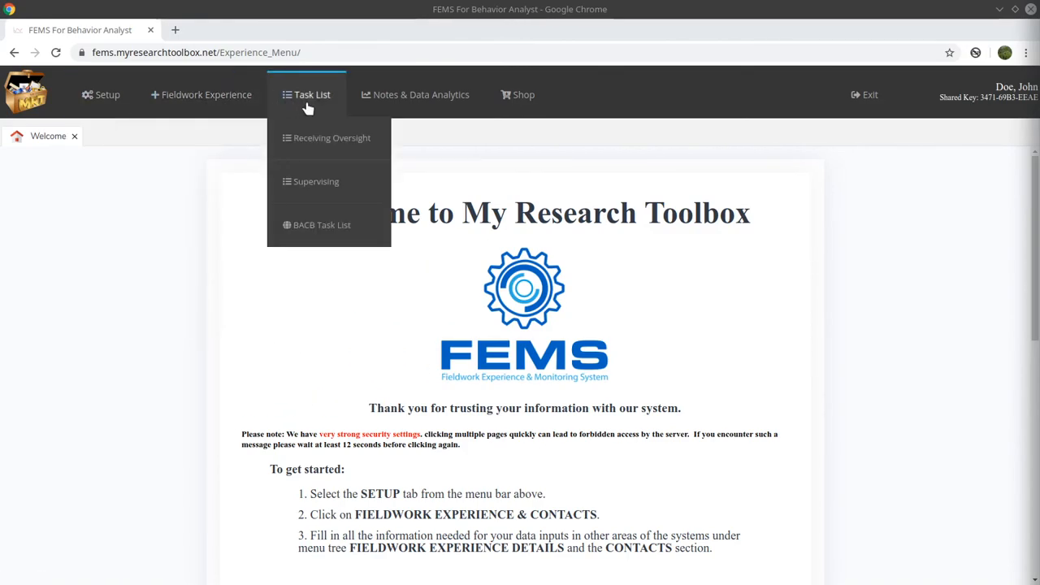
mouse_move(373, 105)
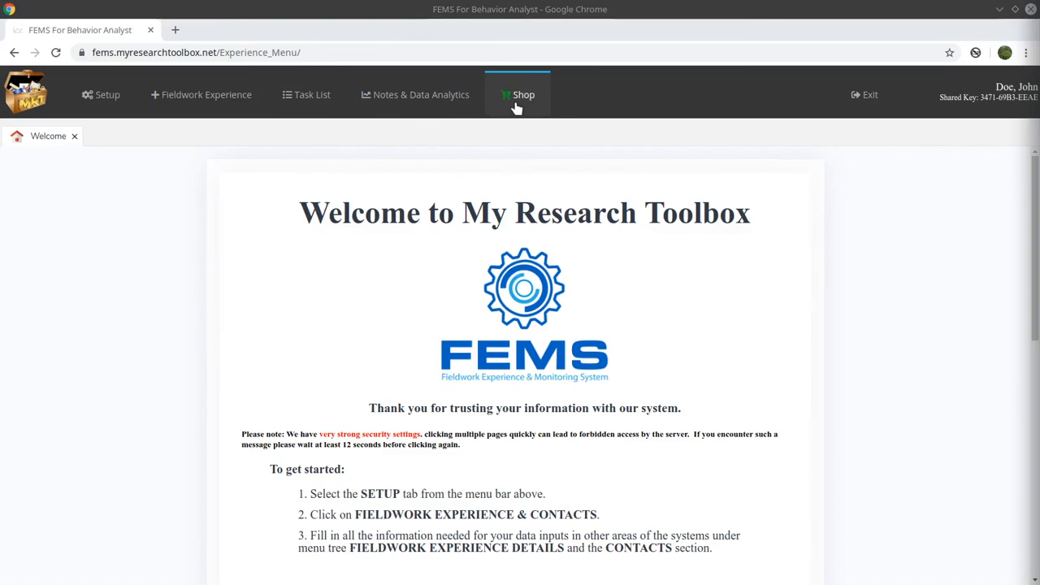
- Choose Setup > Fieldwork Experience & Contacts to list contact types and fieldwork details
mouse_move(98, 103)
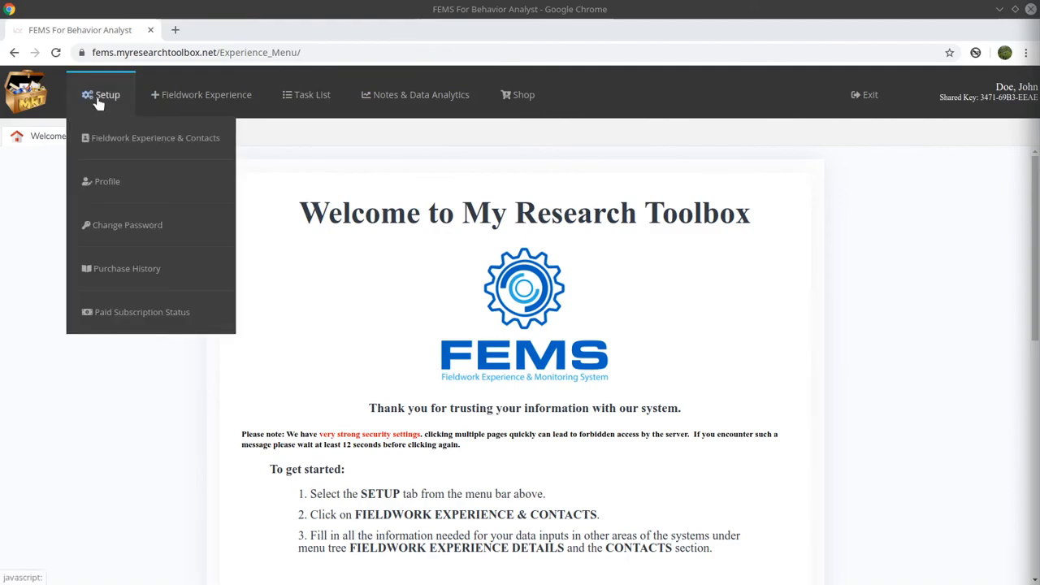
click(126, 143)
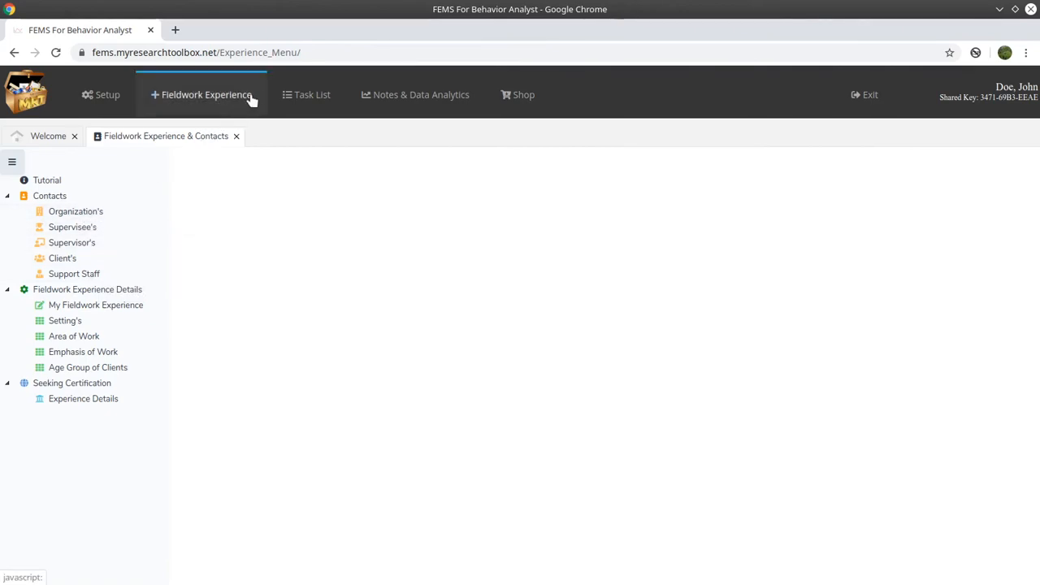
- Open Task List My Data and start an assignment with ABC ABA and one of its supervisors
mouse_move(314, 137)
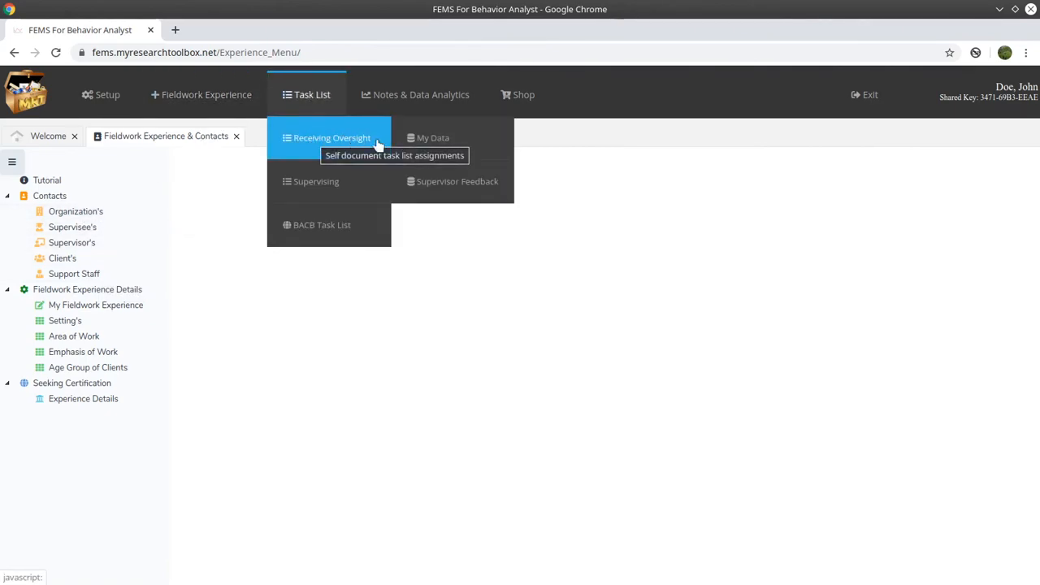
click(476, 140)
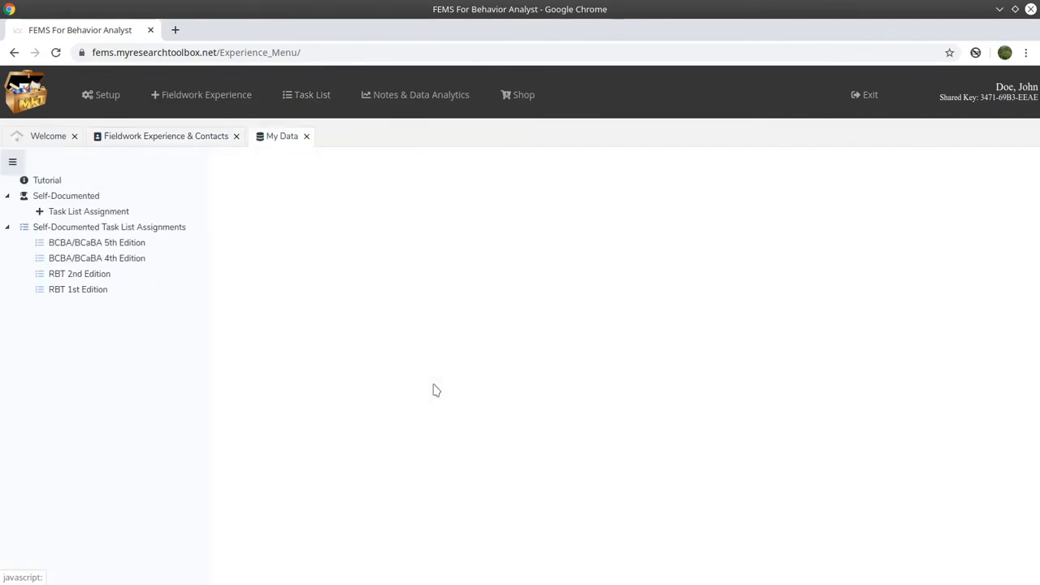
click(115, 212)
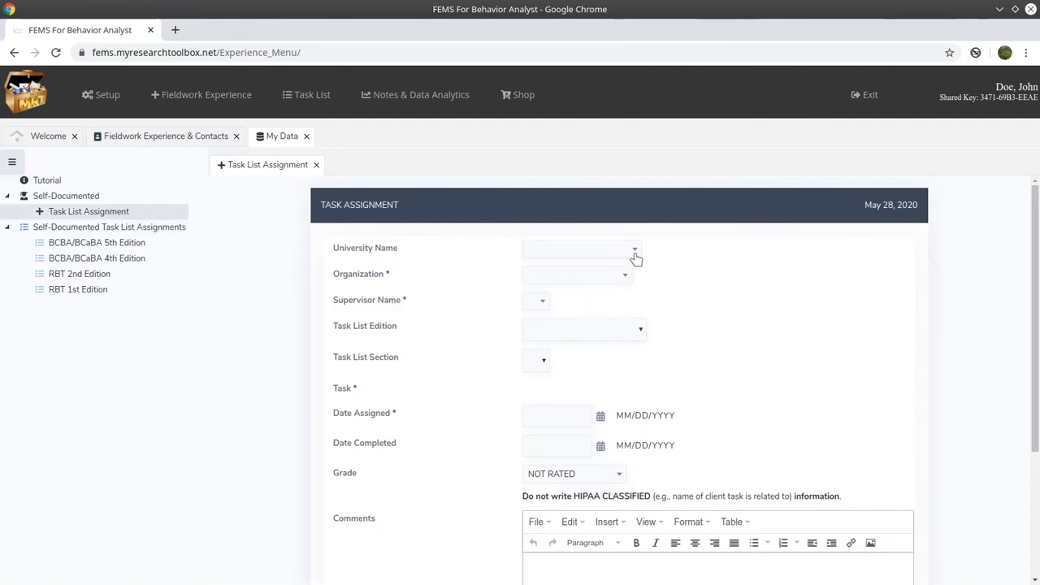
click(636, 255)
click(601, 275)
click(596, 307)
click(609, 306)
click(599, 351)
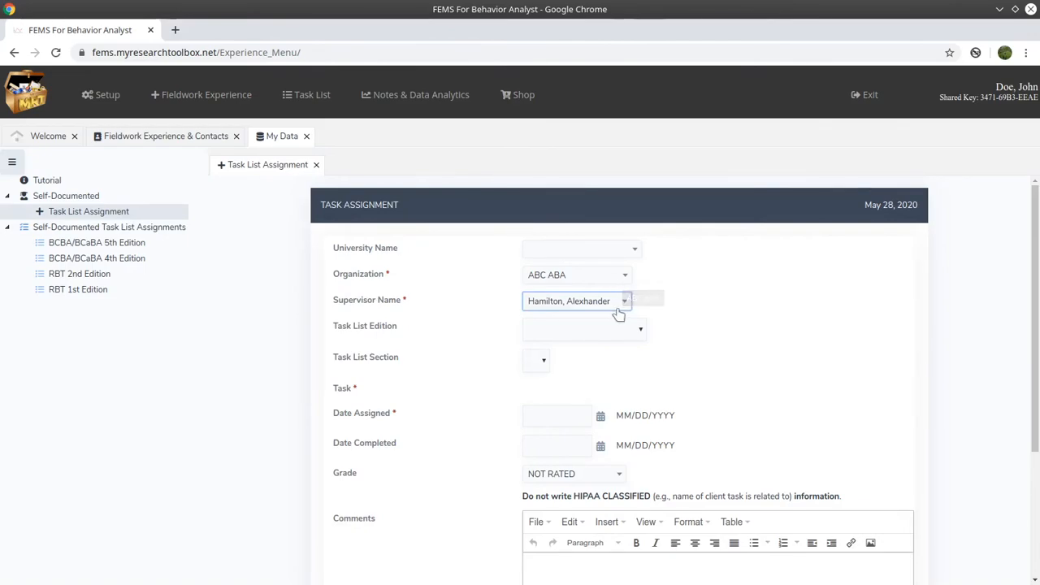
- Switch the assignment to MRT with an MRT supervisor, then close the form unsaved
click(621, 277)
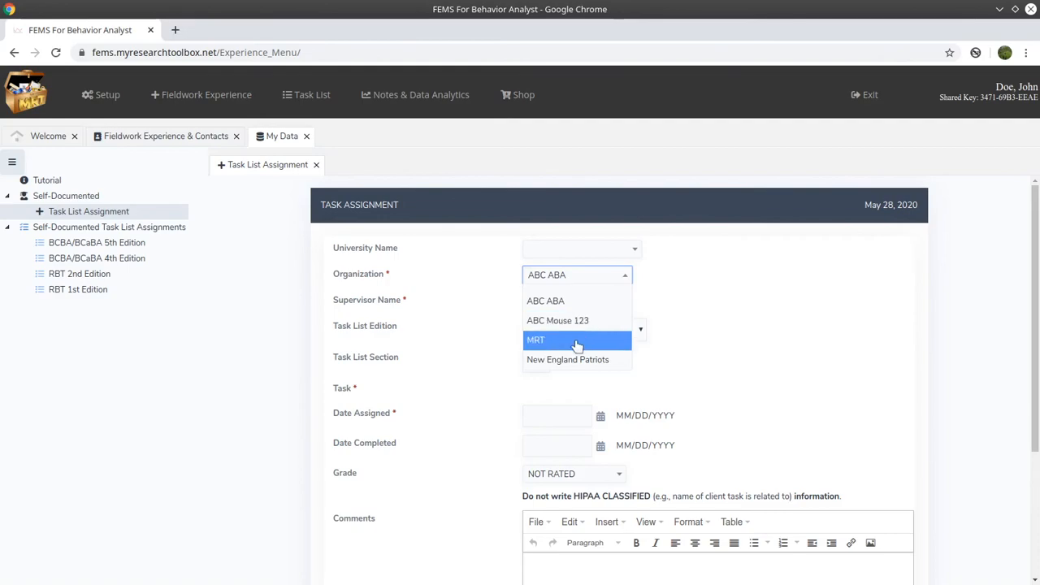
click(576, 341)
click(589, 306)
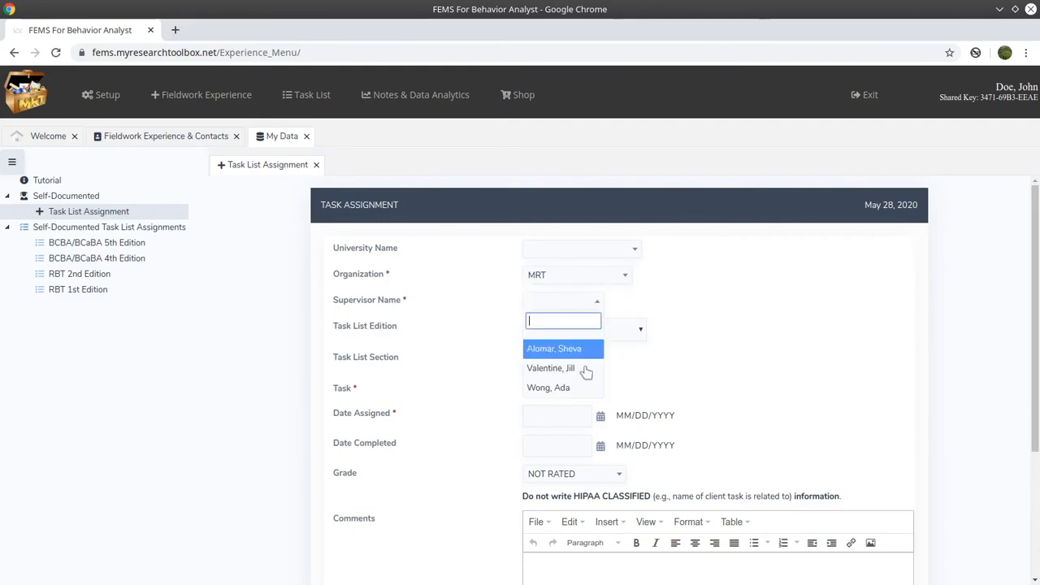
click(580, 367)
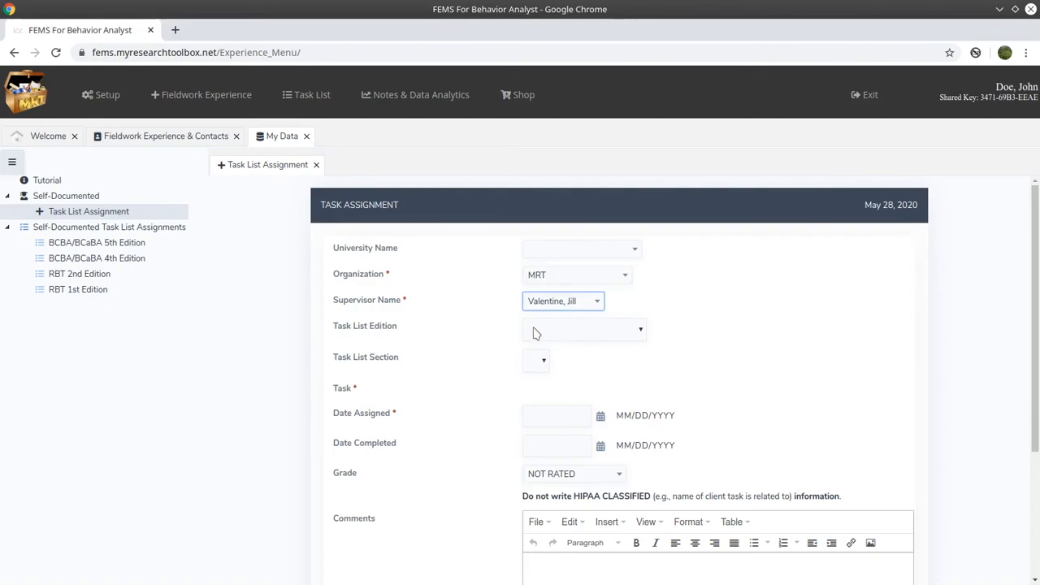
click(317, 165)
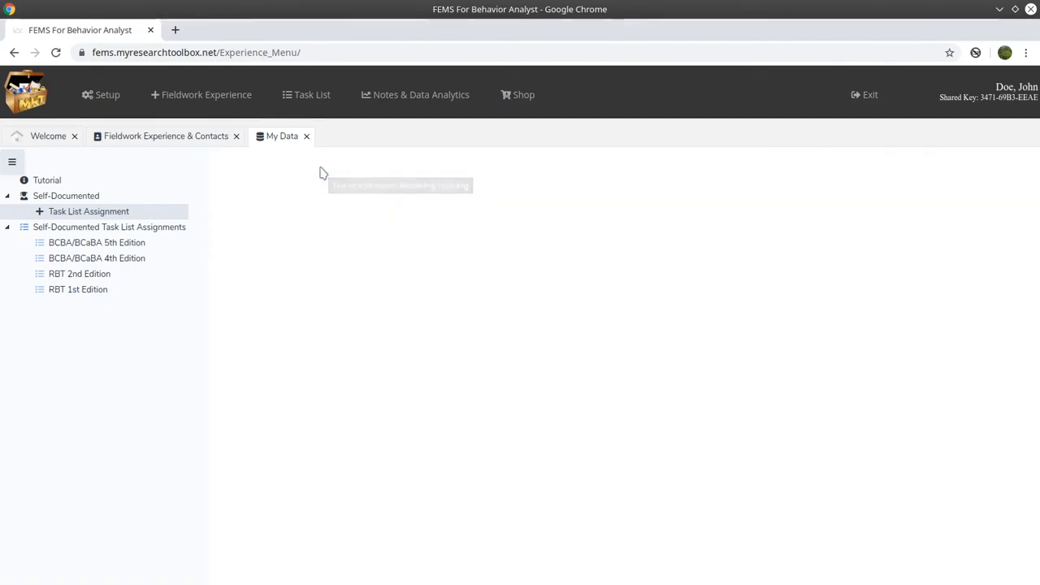
- Start a new organization in Organization's and name it 'Amazing ABA'
click(145, 142)
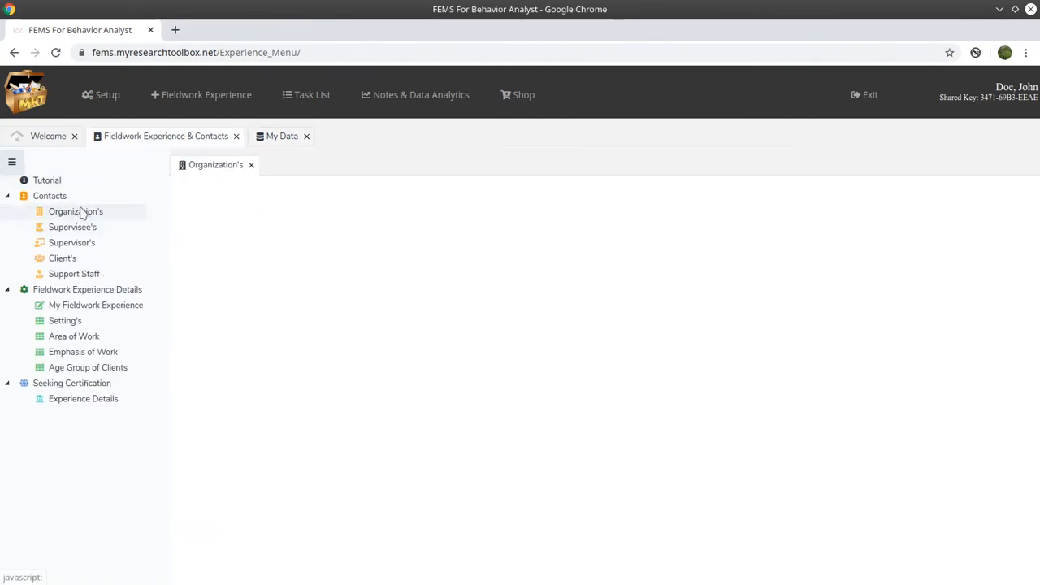
click(81, 213)
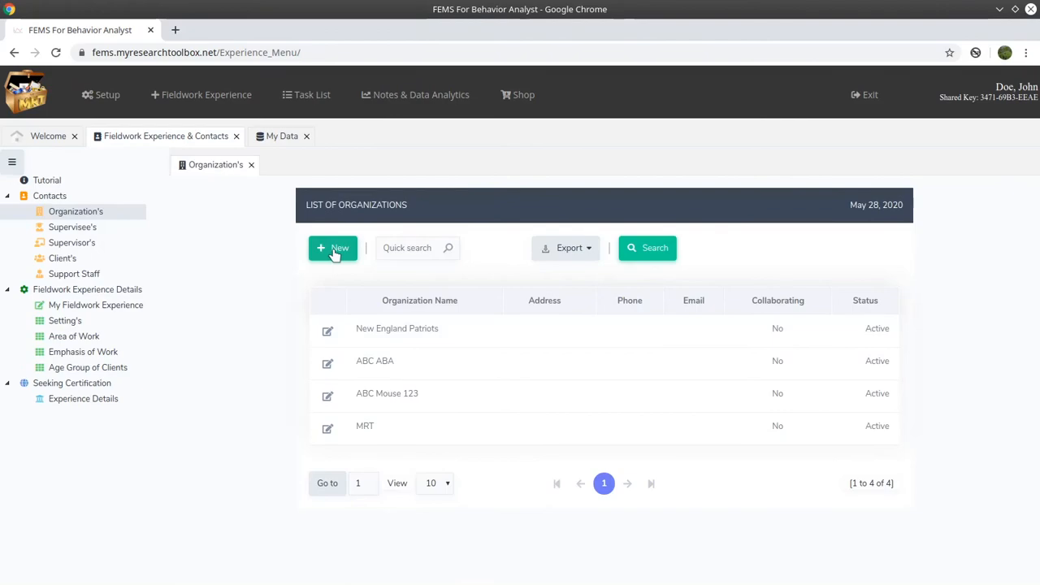
click(334, 251)
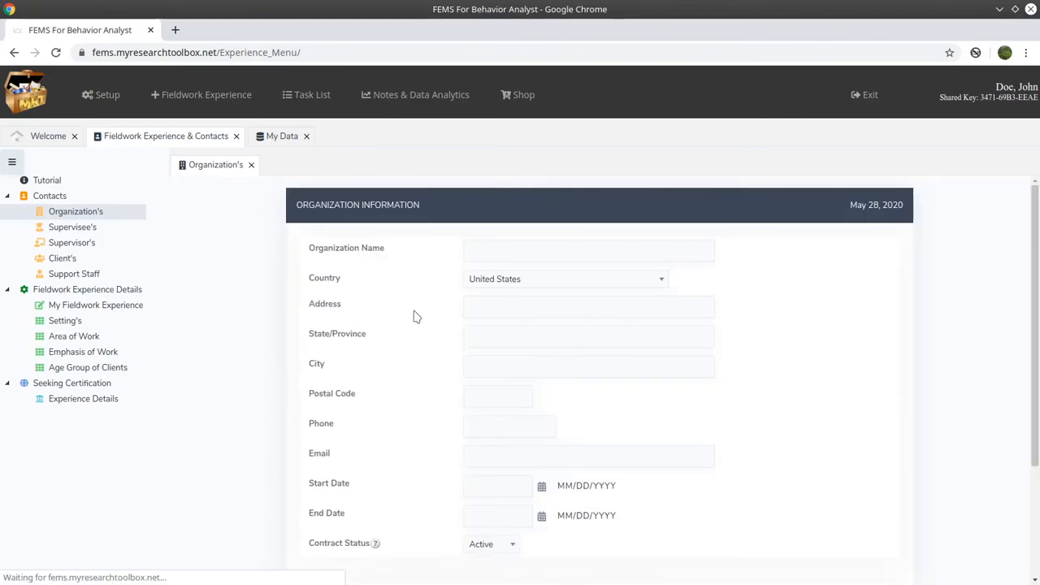
click(503, 255)
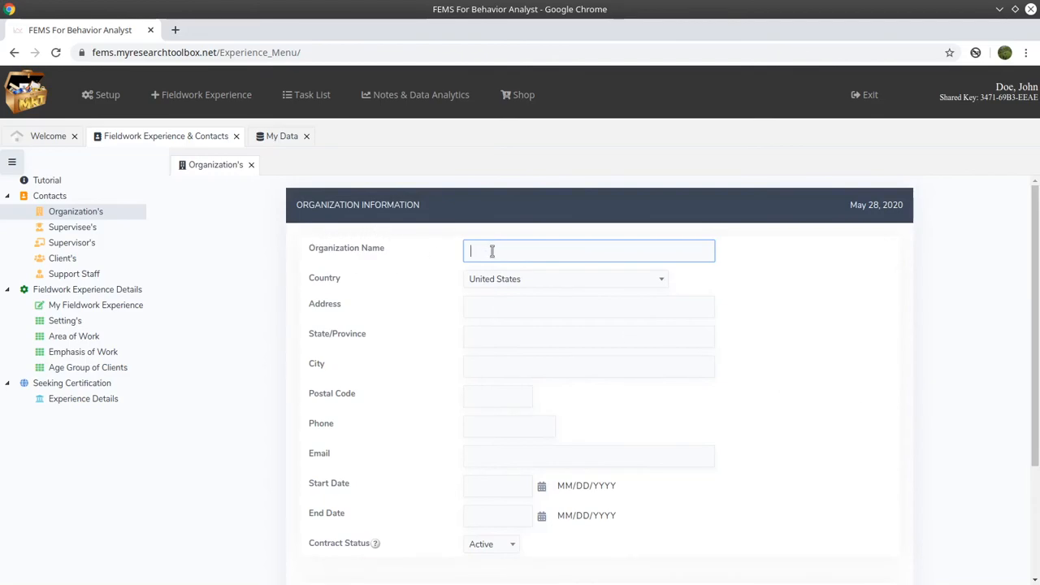
text(Amazing ABA Co.)
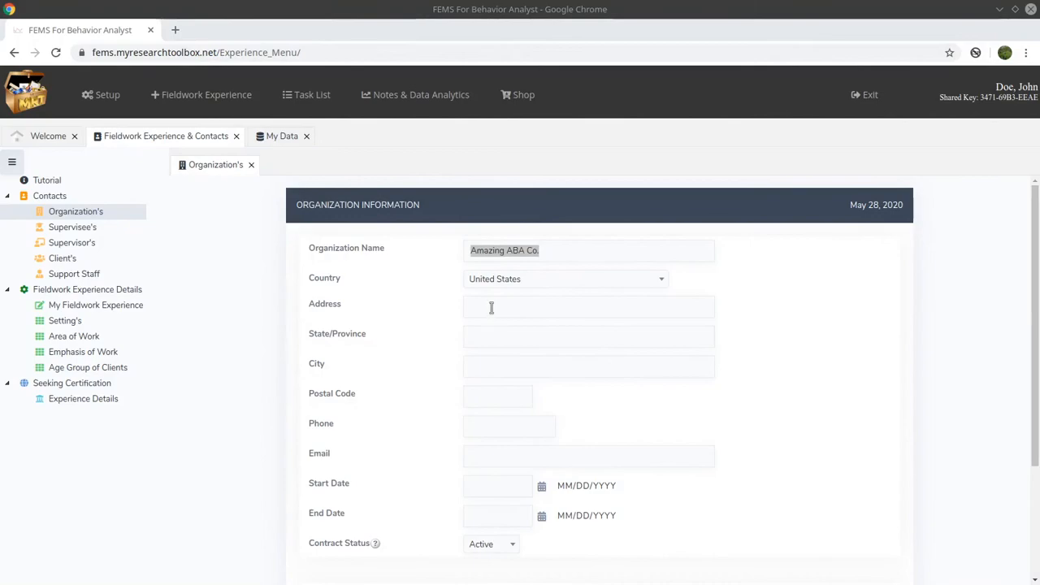
- Fill in the organization's street address, state, city and postal code
click(492, 307)
click(502, 333)
text(Pennsylvania)
key(Tab)
text(Patton)
key(Tab)
text(16668)
- Enter the organization's phone number and e-mail address
click(529, 421)
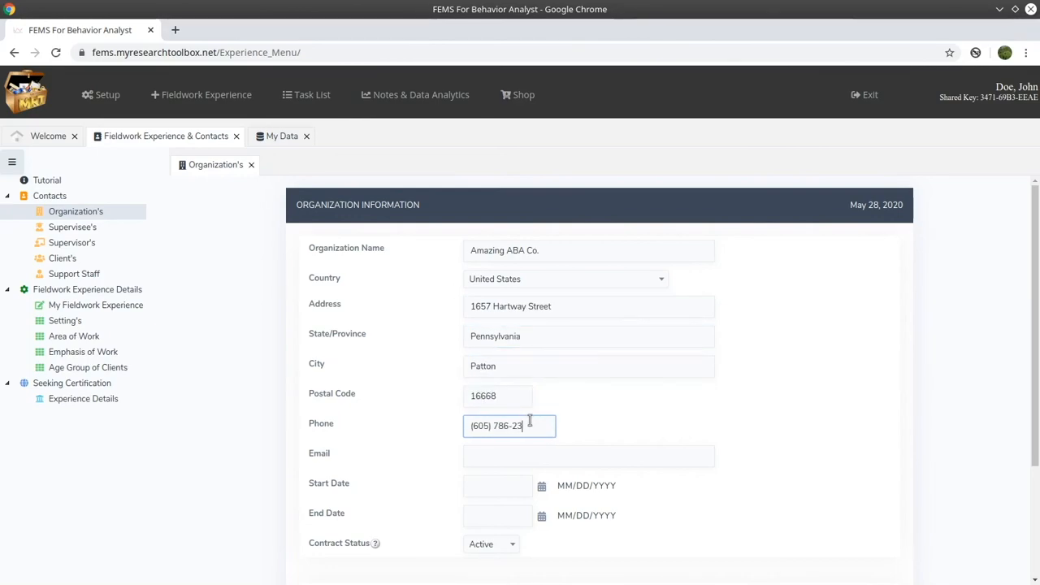
click(511, 457)
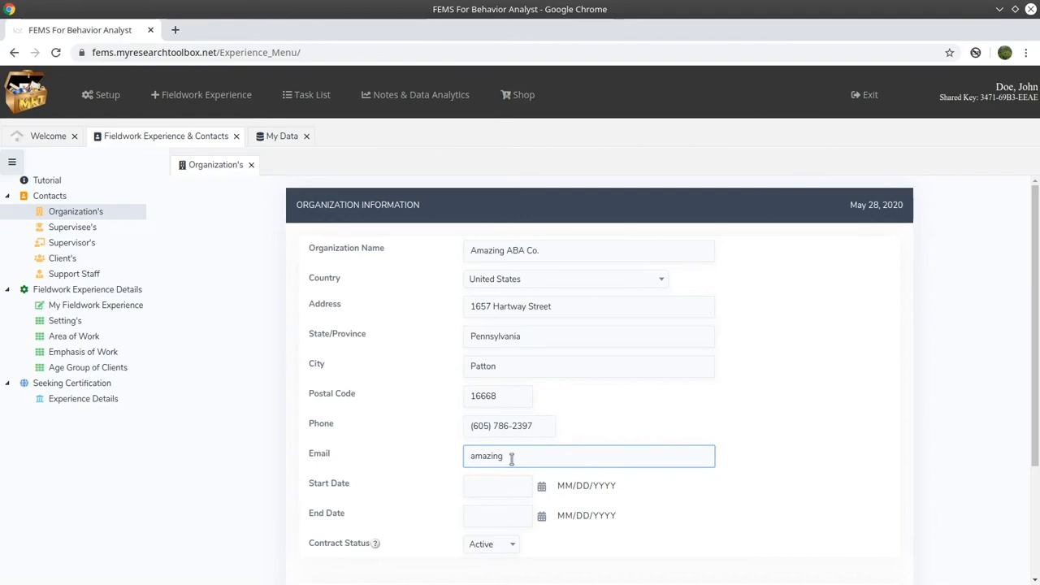
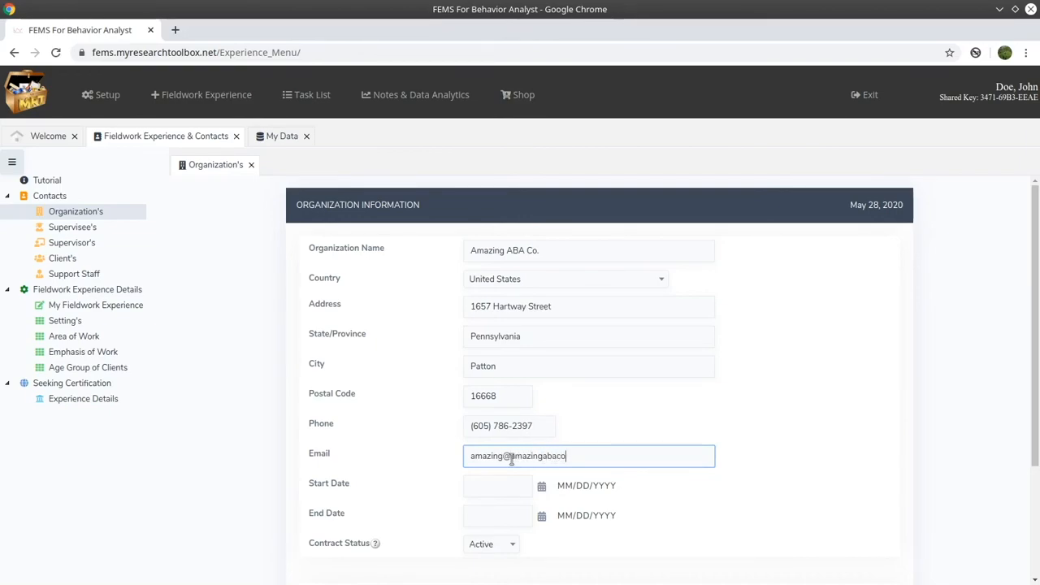
click(488, 486)
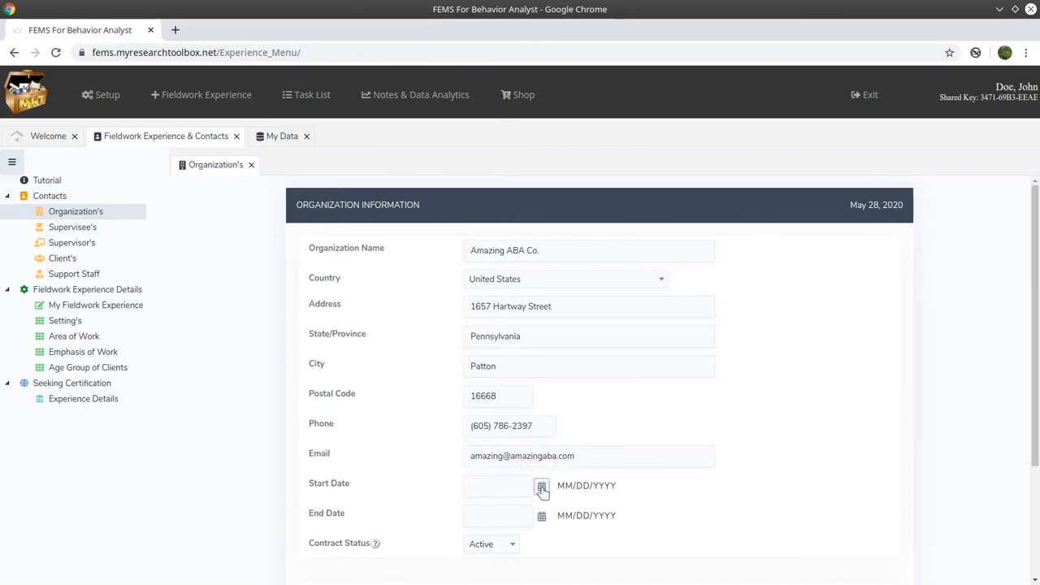
- Set the organization's start date to May 1, 2020, leaving the end date empty
click(541, 486)
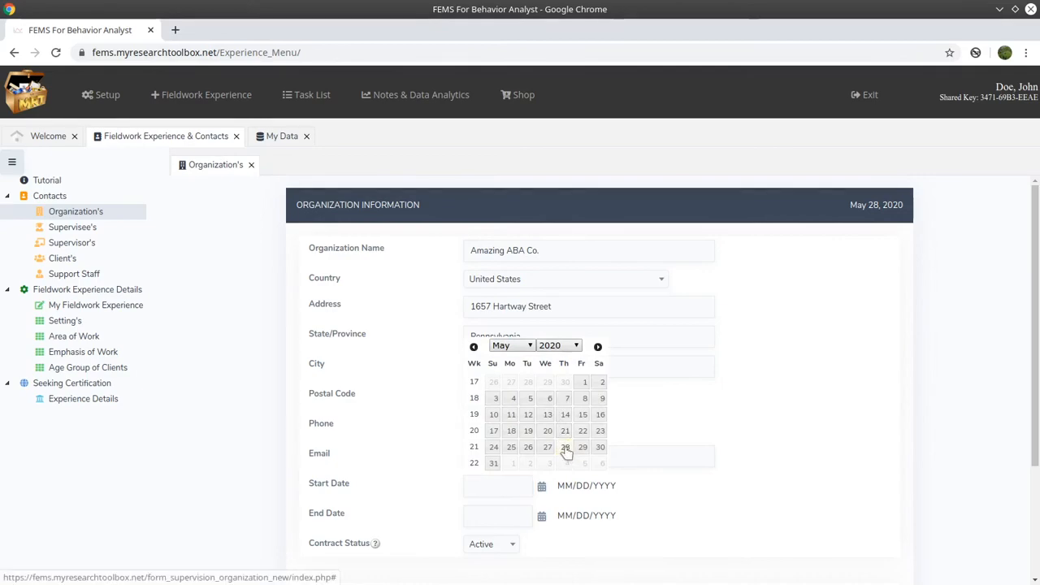
click(565, 446)
click(541, 517)
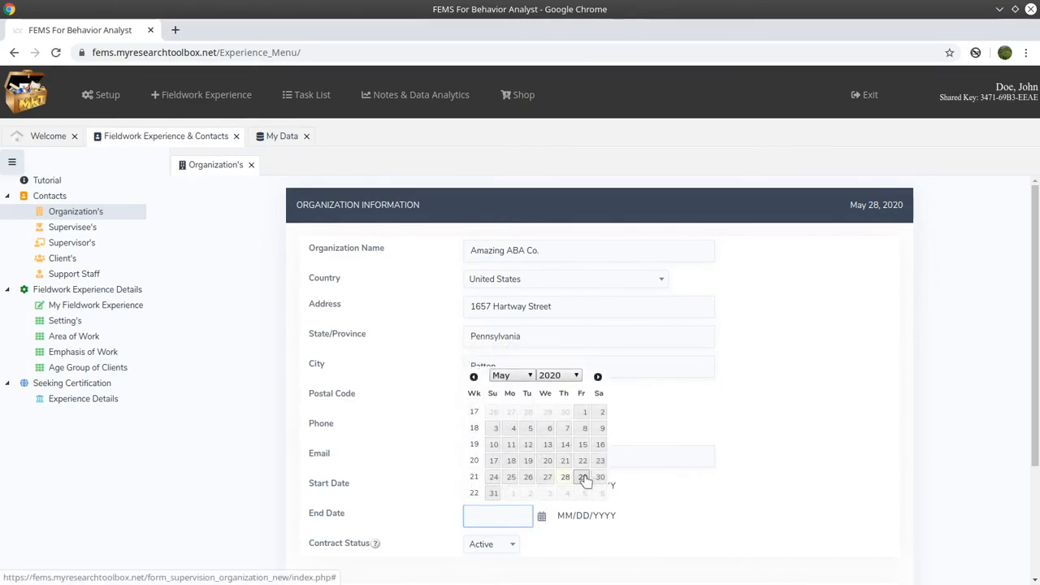
click(676, 497)
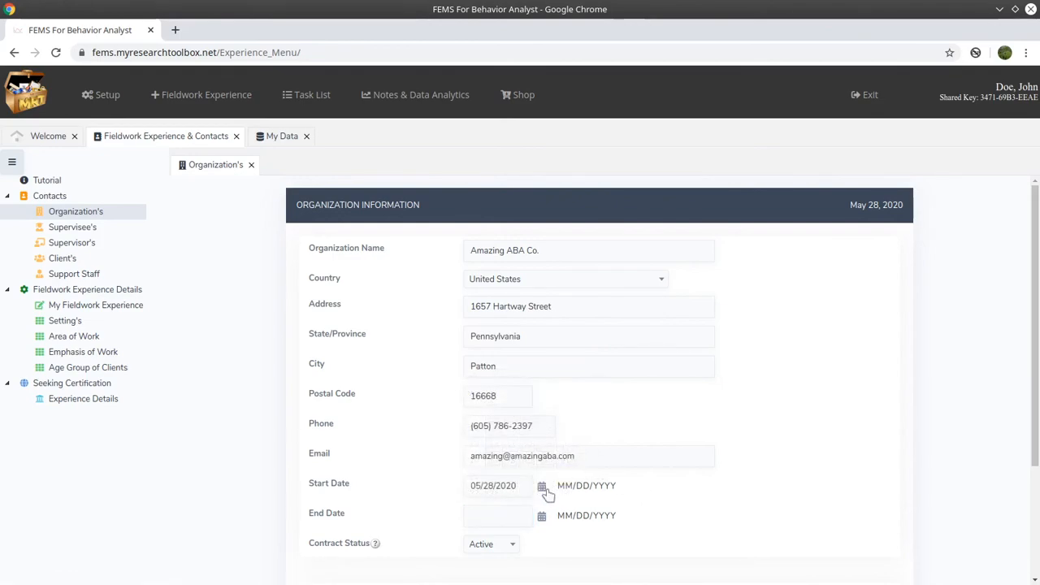
click(544, 487)
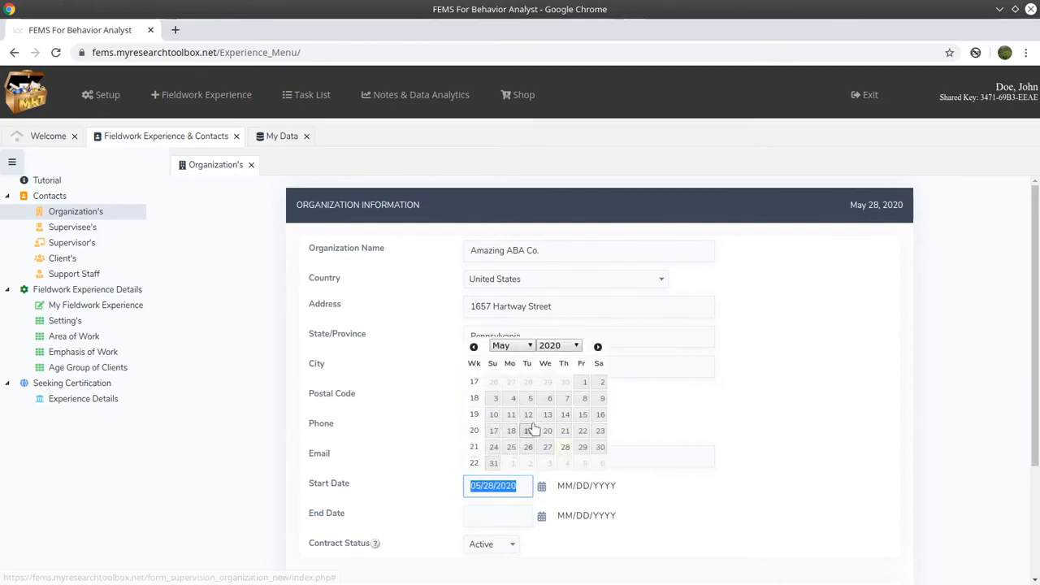
click(579, 388)
- Keep the contract status Active and save the new organization with Add
scroll(634, 509, down, 2)
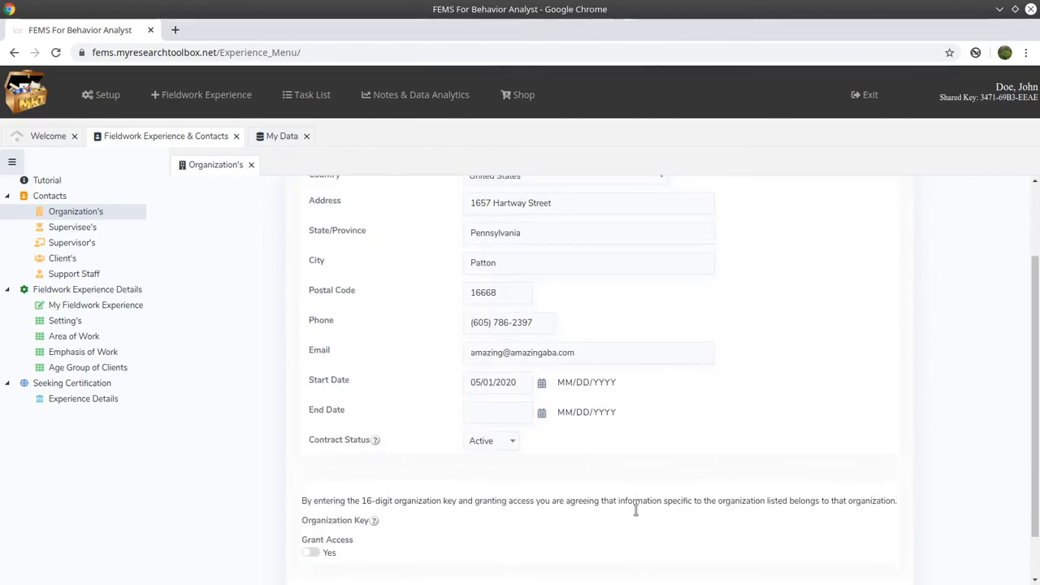
scroll(636, 514, up, 2)
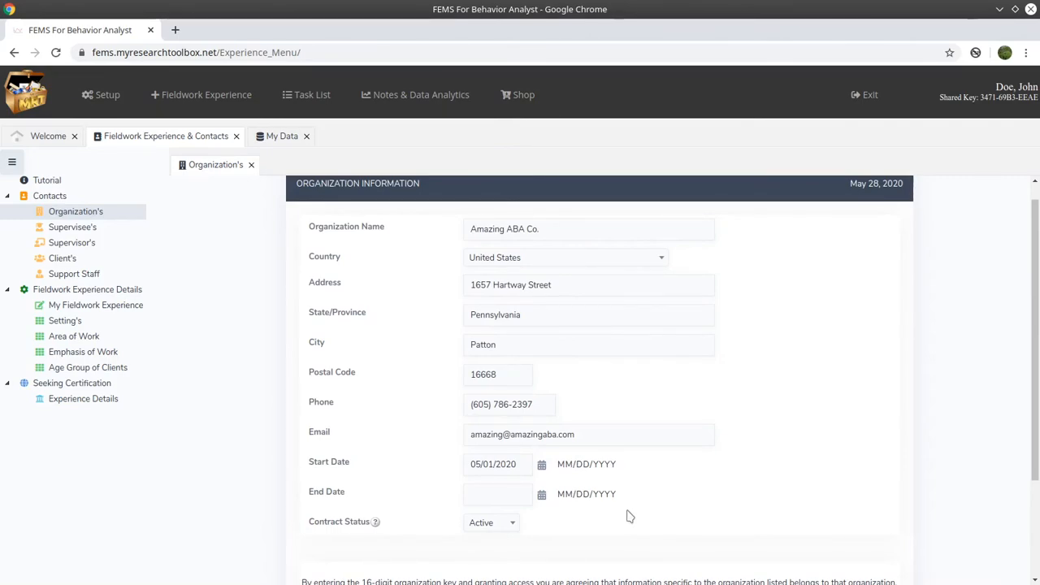
scroll(625, 513, down, 1)
click(510, 488)
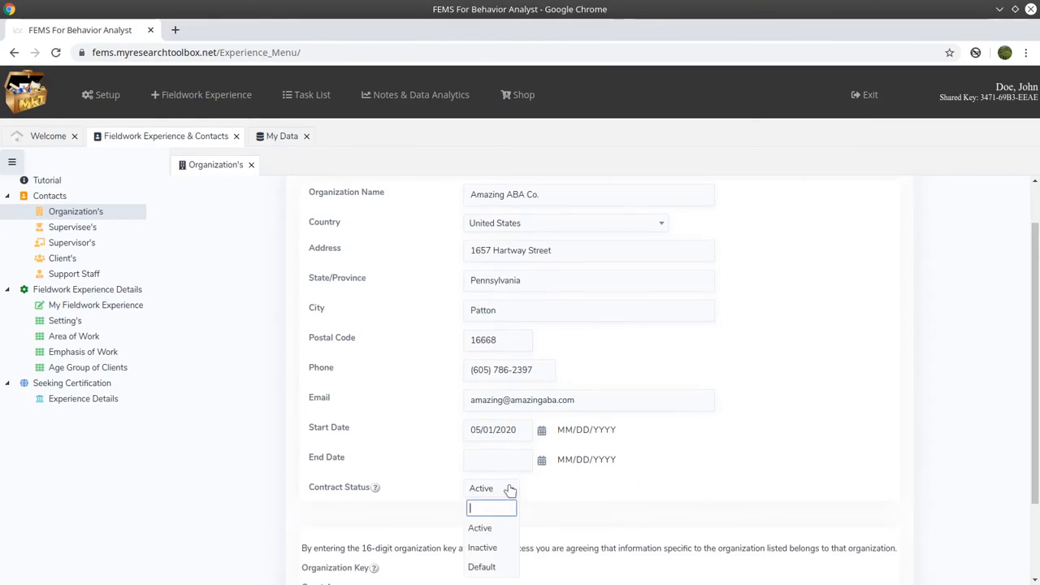
click(506, 529)
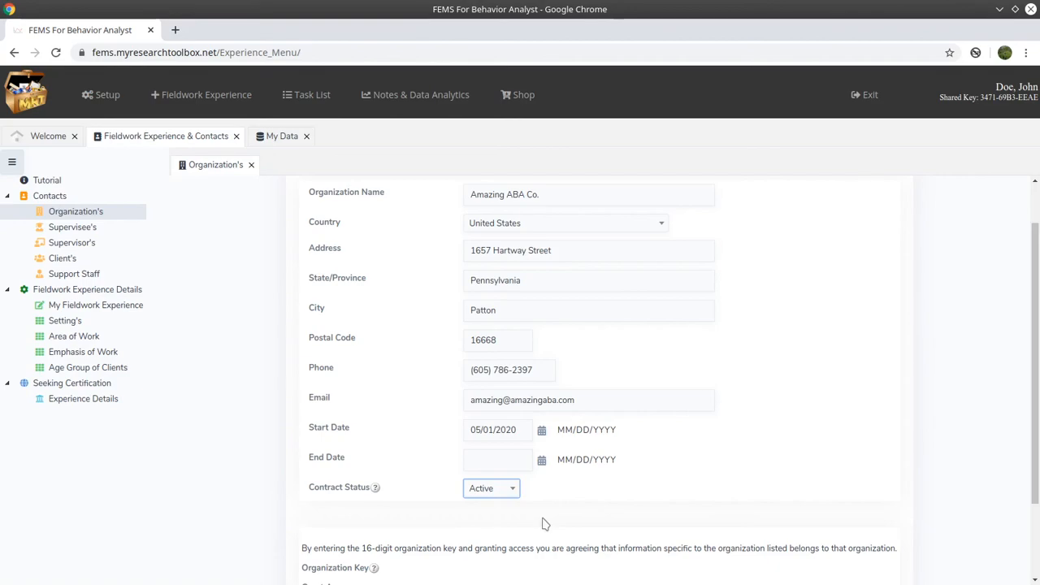
scroll(544, 524, down, 3)
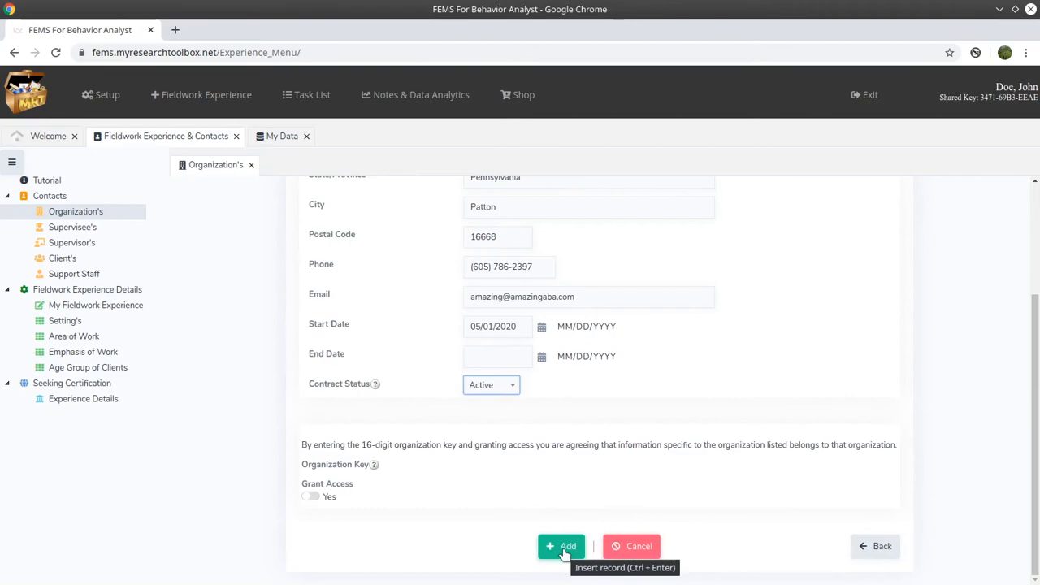
click(566, 548)
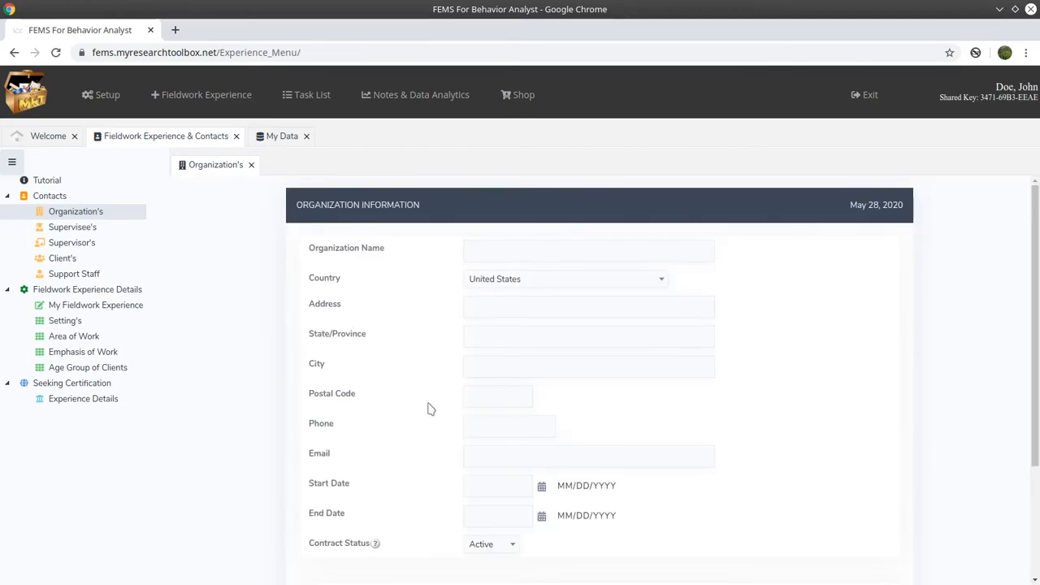
- Leave the emptied Organization form with Back to reach the List of Organizations
scroll(431, 409, down, 4)
scroll(430, 409, up, 3)
scroll(431, 409, up, 1)
scroll(431, 409, down, 3)
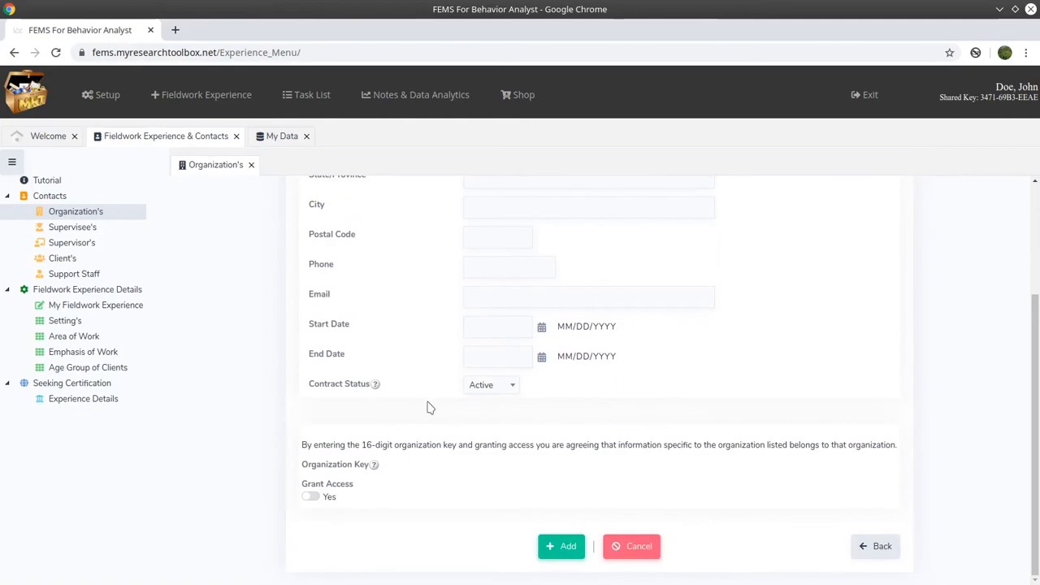
click(874, 546)
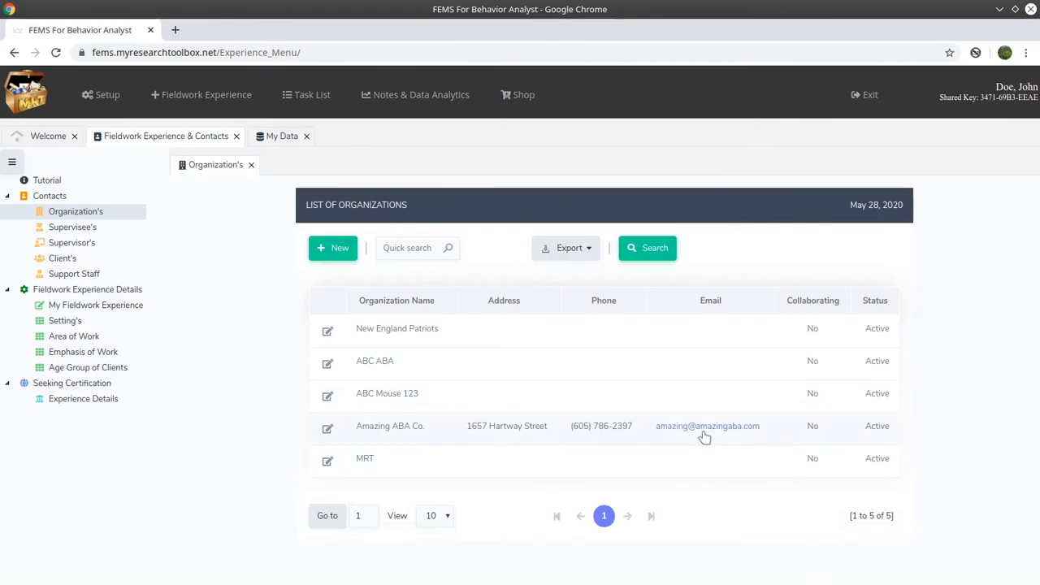
- Start a new supervisee and enter the first name, last name and phone number
click(95, 233)
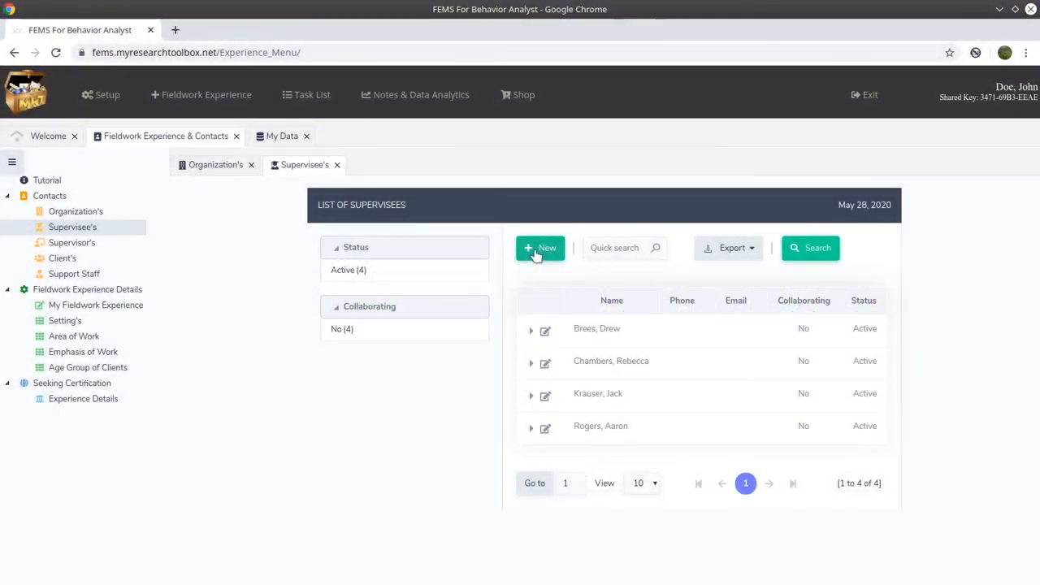
click(536, 249)
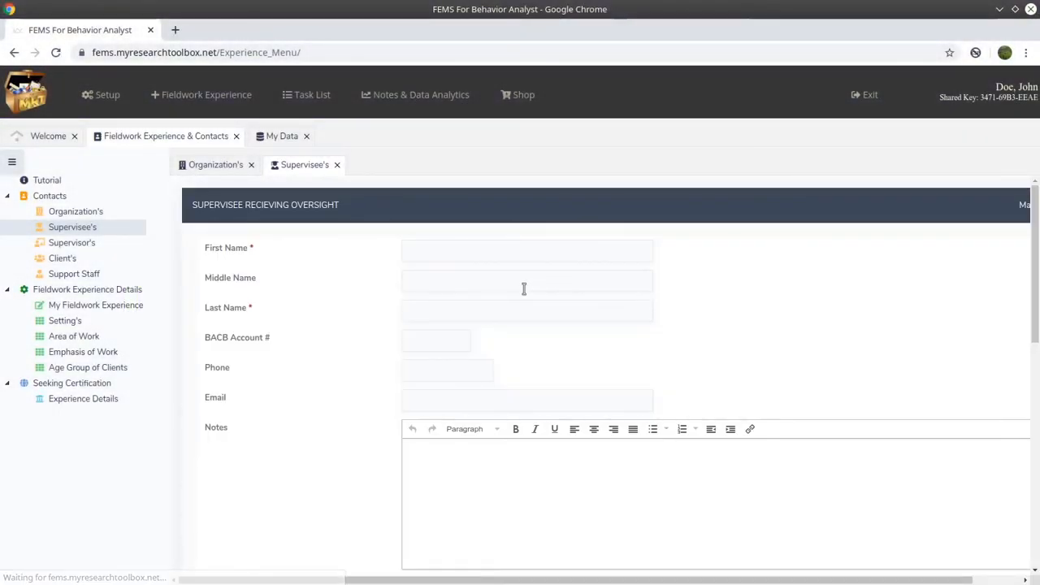
click(449, 252)
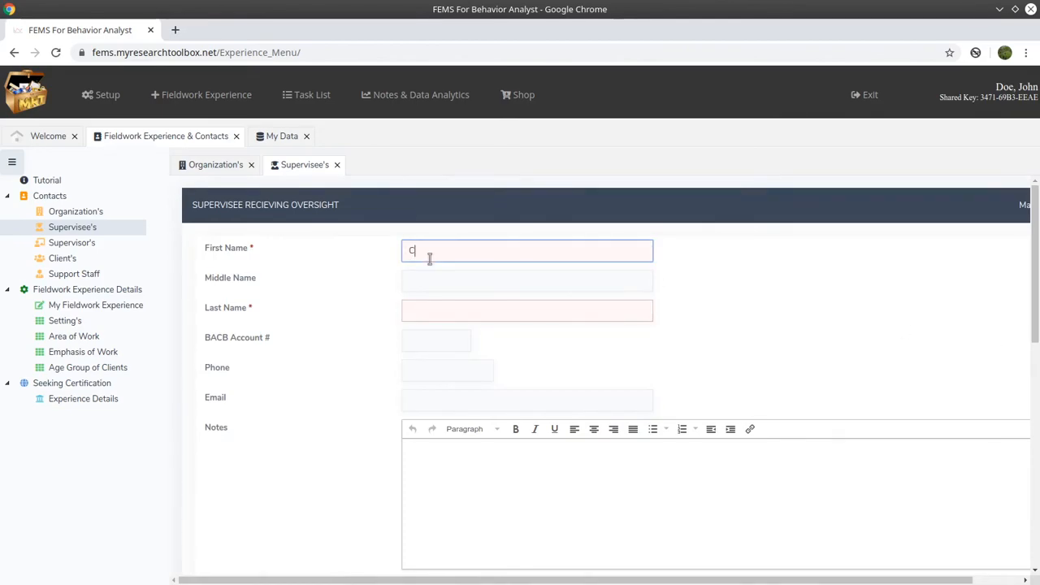
key(Tab)
key(Tab)
text(Brown)
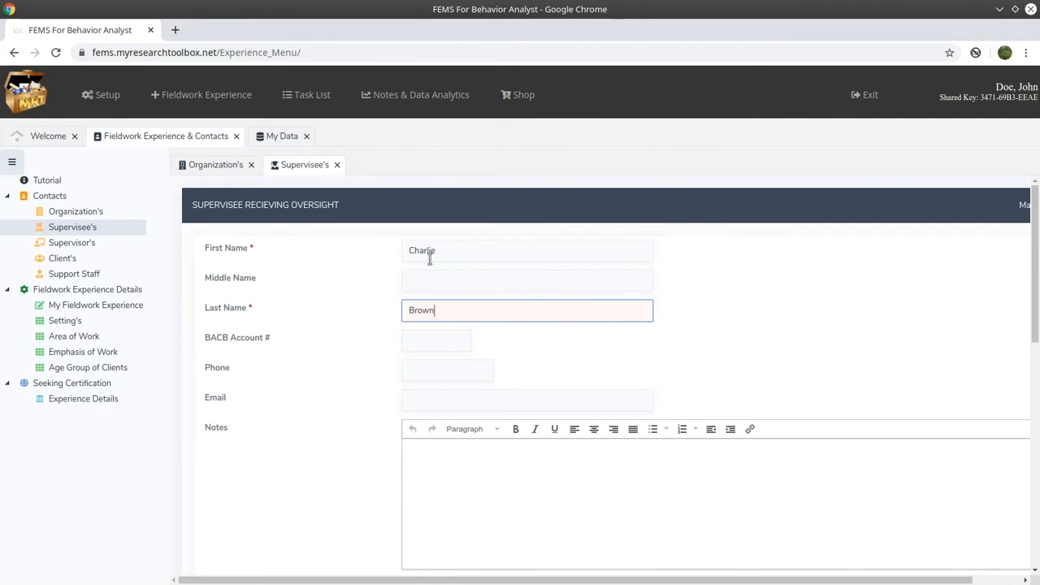
click(422, 372)
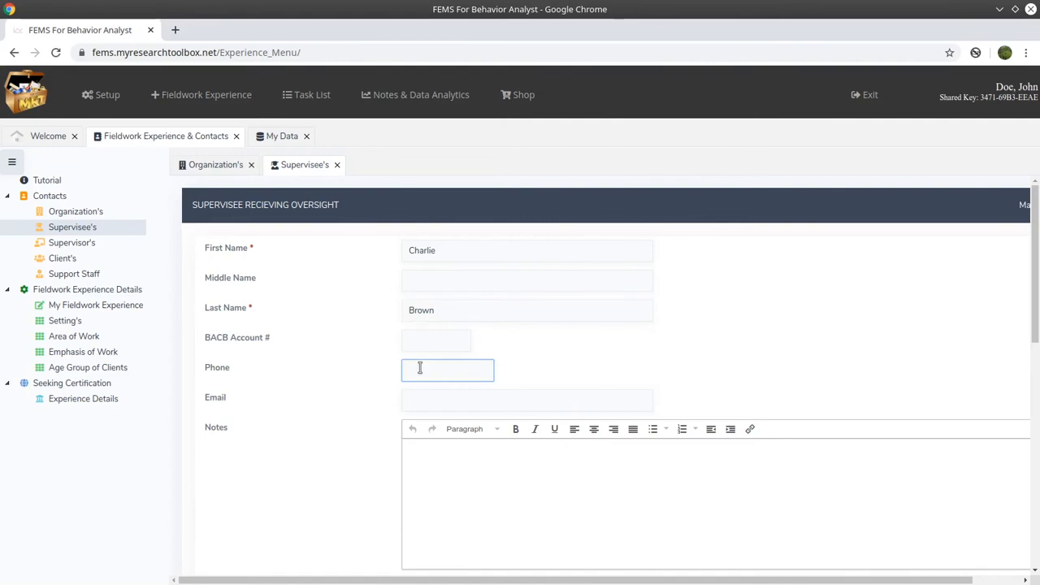
text(5555555555)
- Keep the supervisee Active with Grant Access toggled off again, and save with Add
scroll(413, 414, down, 4)
scroll(413, 417, up, 2)
click(452, 280)
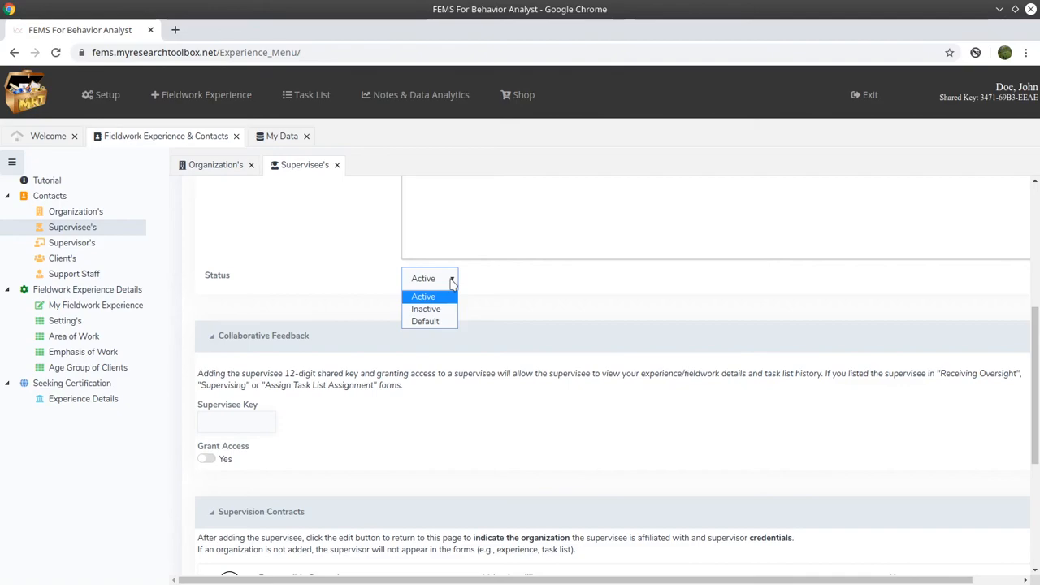
click(453, 282)
scroll(455, 366, down, 1)
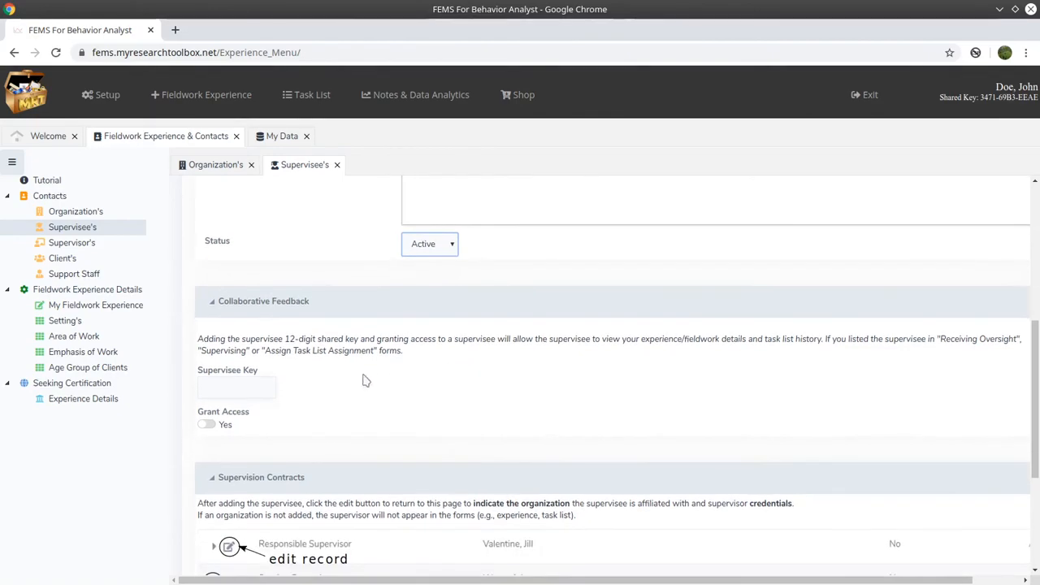
click(261, 387)
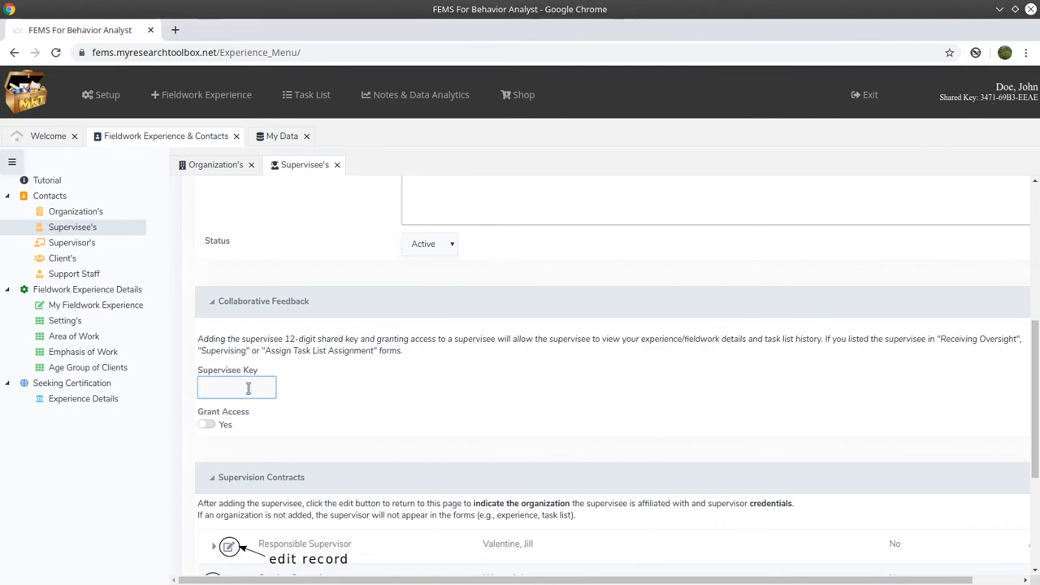
click(208, 424)
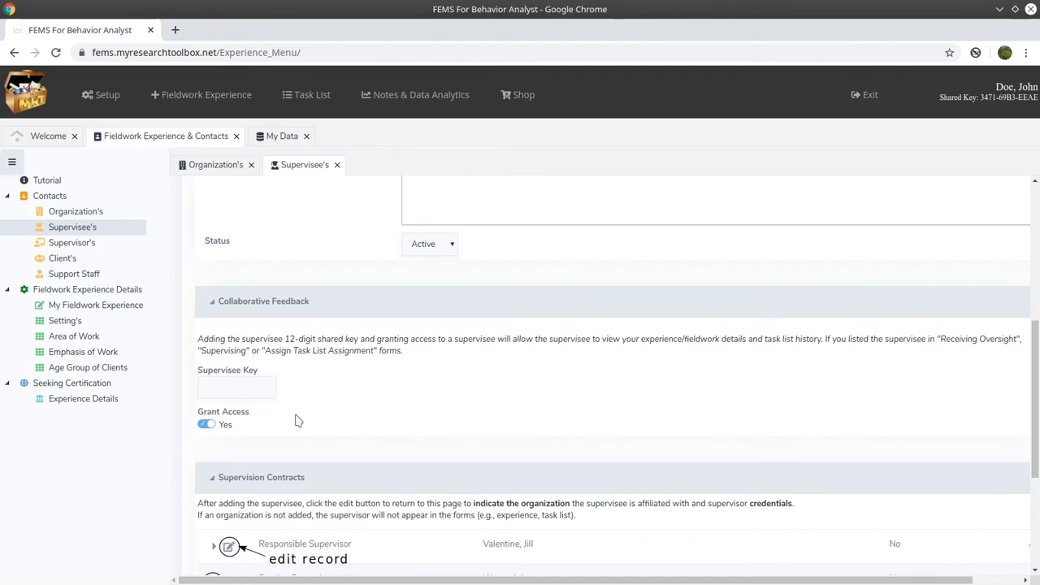
click(208, 426)
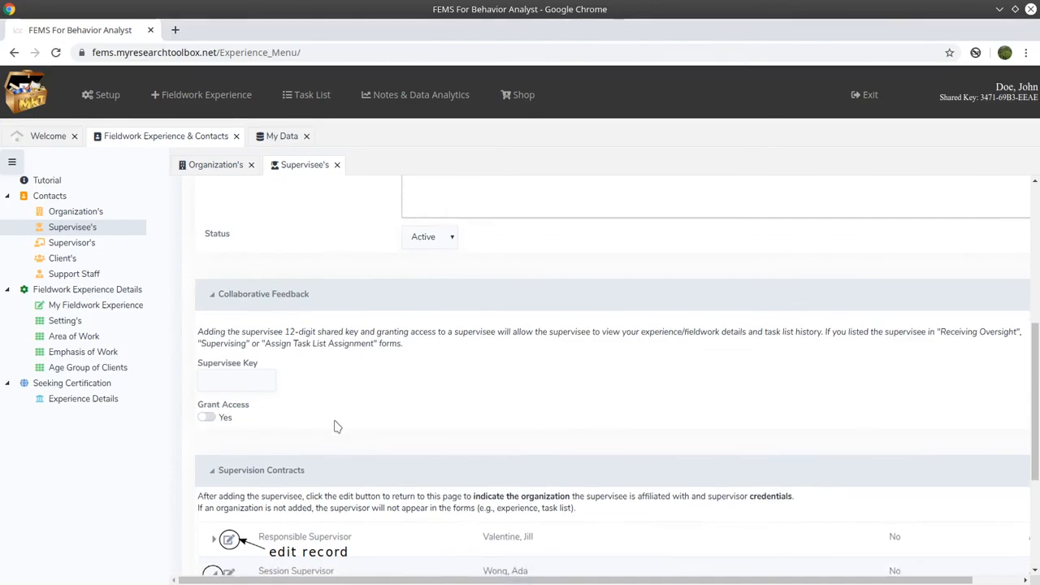
scroll(333, 424, down, 3)
scroll(335, 422, up, 1)
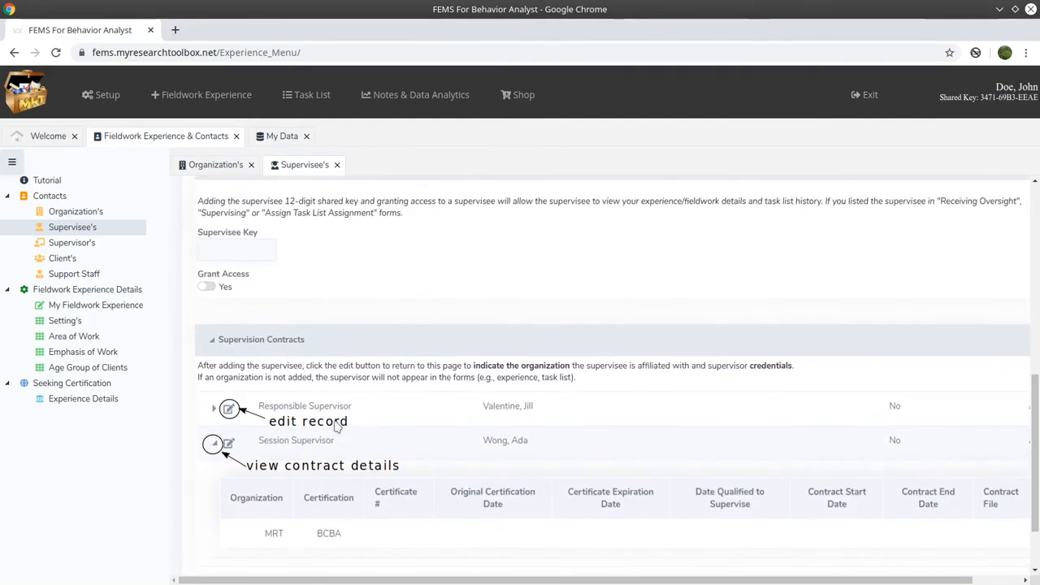
scroll(465, 420, down, 1)
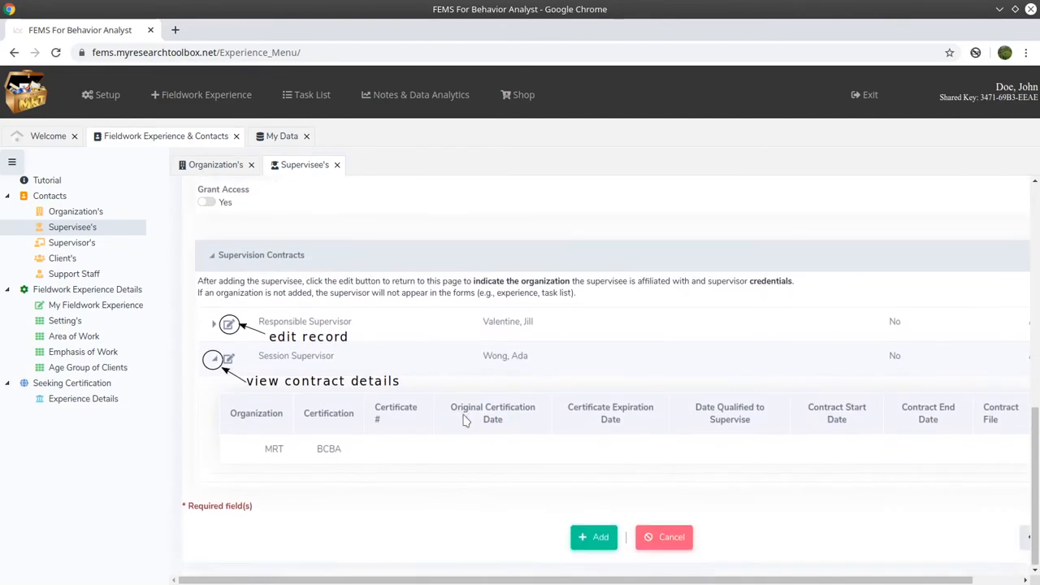
click(590, 538)
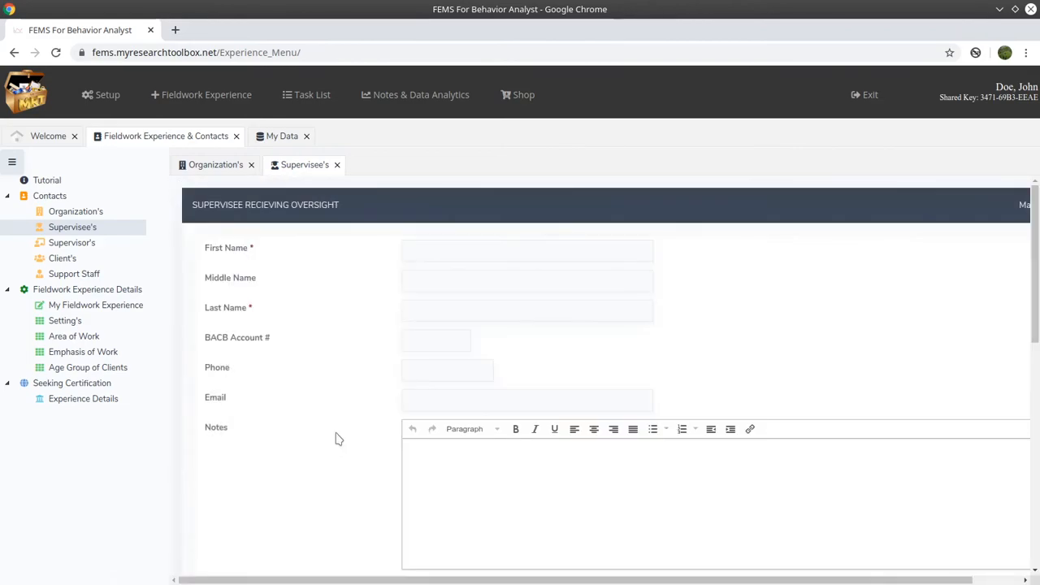
- Go Back from the saved supervisee form to the supervisee list
scroll(339, 439, down, 10)
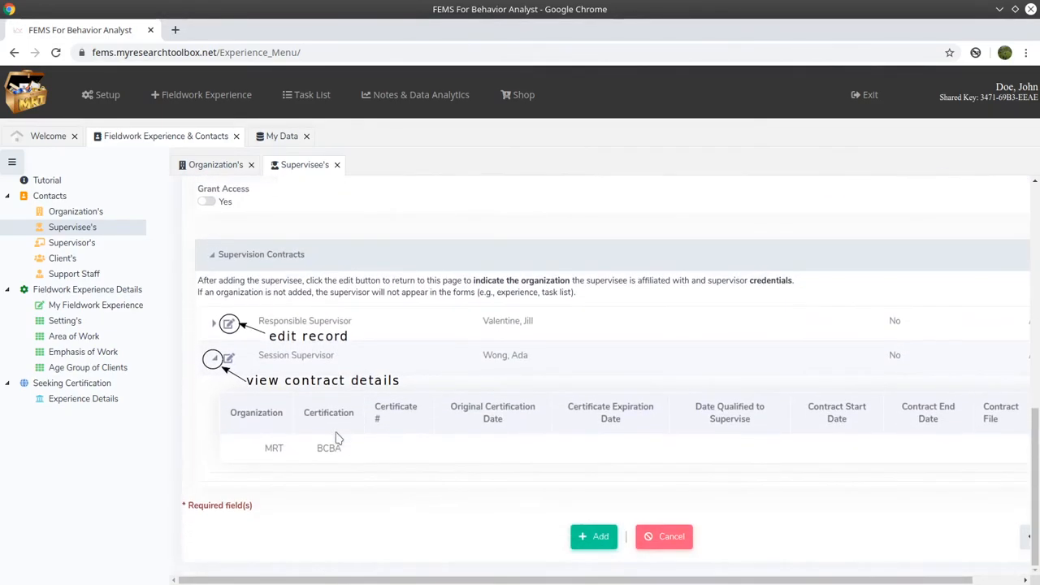
scroll(339, 439, up, 4)
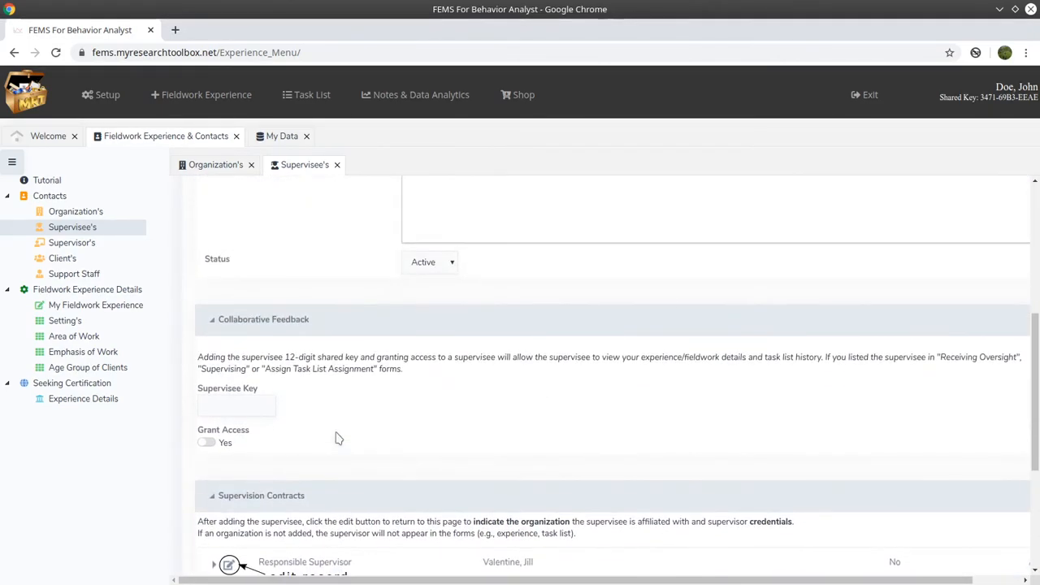
scroll(338, 438, down, 2)
scroll(339, 439, down, 2)
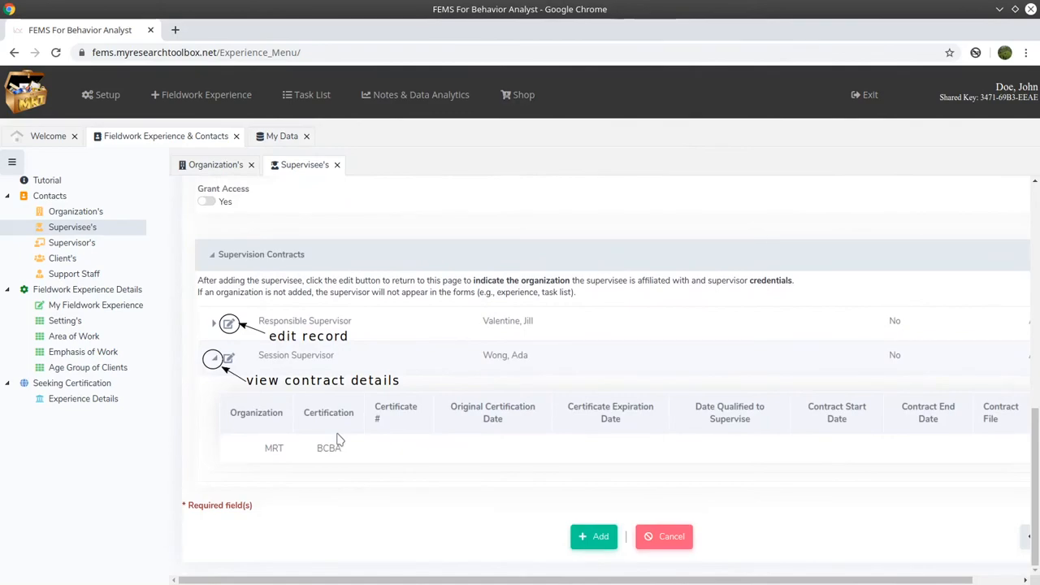
drag(945, 582, 995, 581)
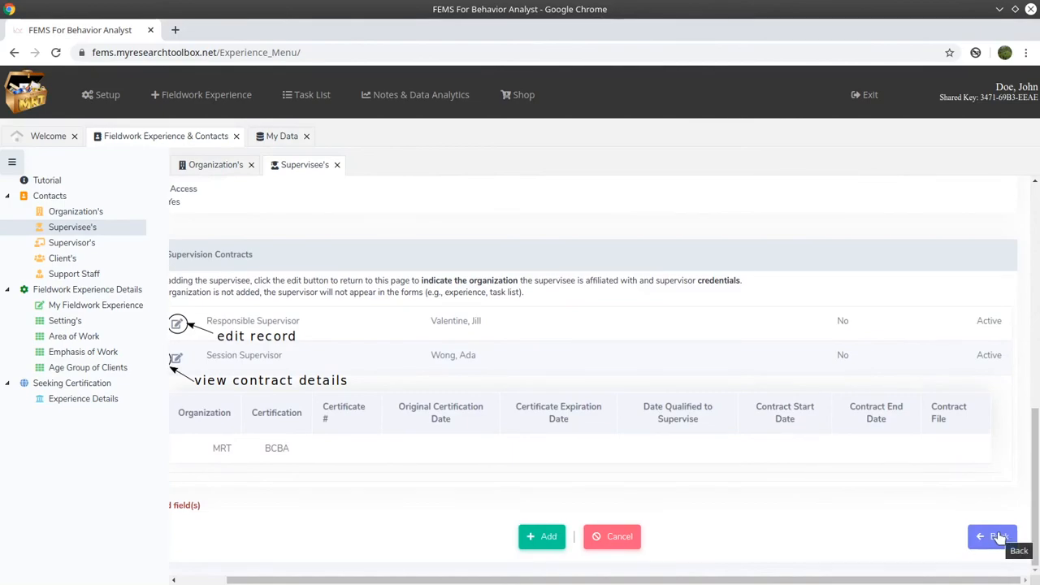
click(999, 537)
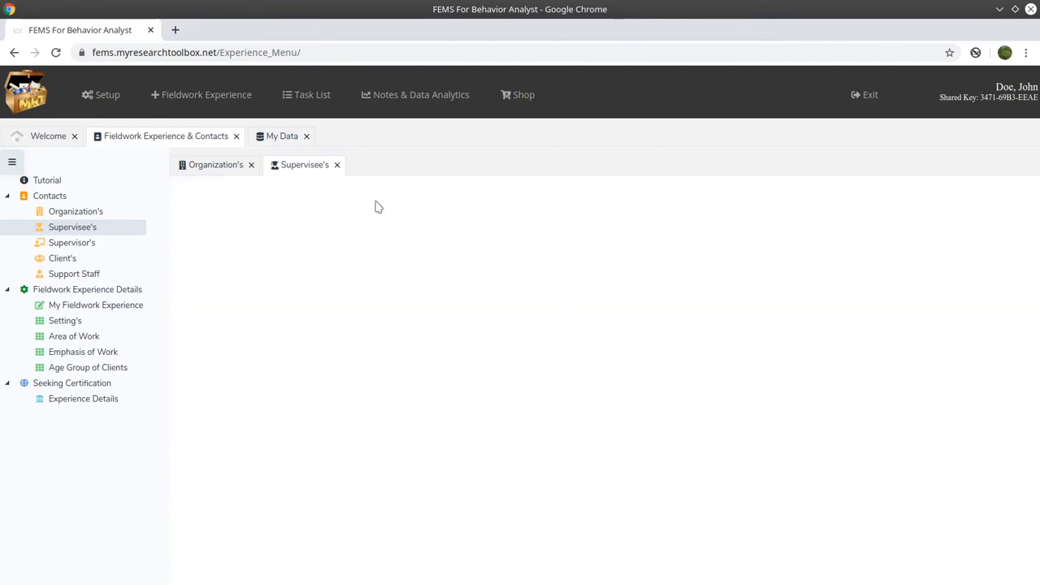
- Begin a Task List Assignment For Supervisees with Amazing ABA Co. as organization and check the task list edition choices
mouse_move(298, 86)
click(433, 139)
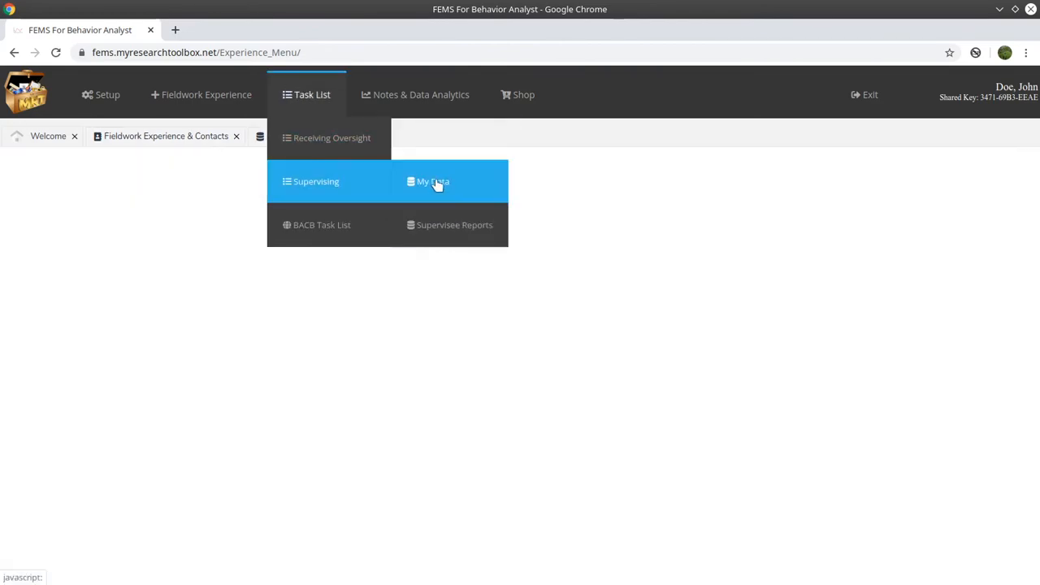
click(155, 211)
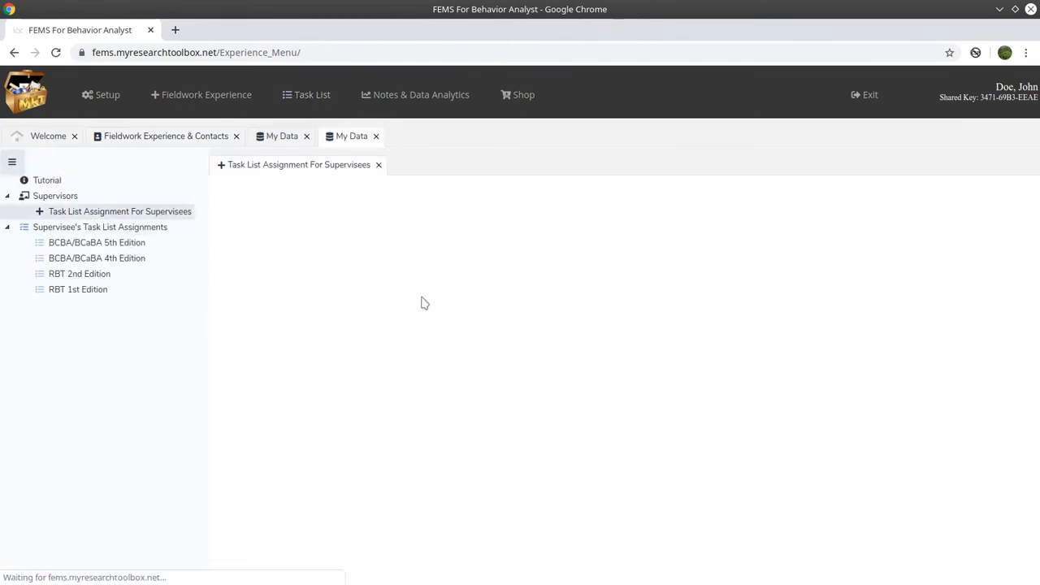
click(593, 252)
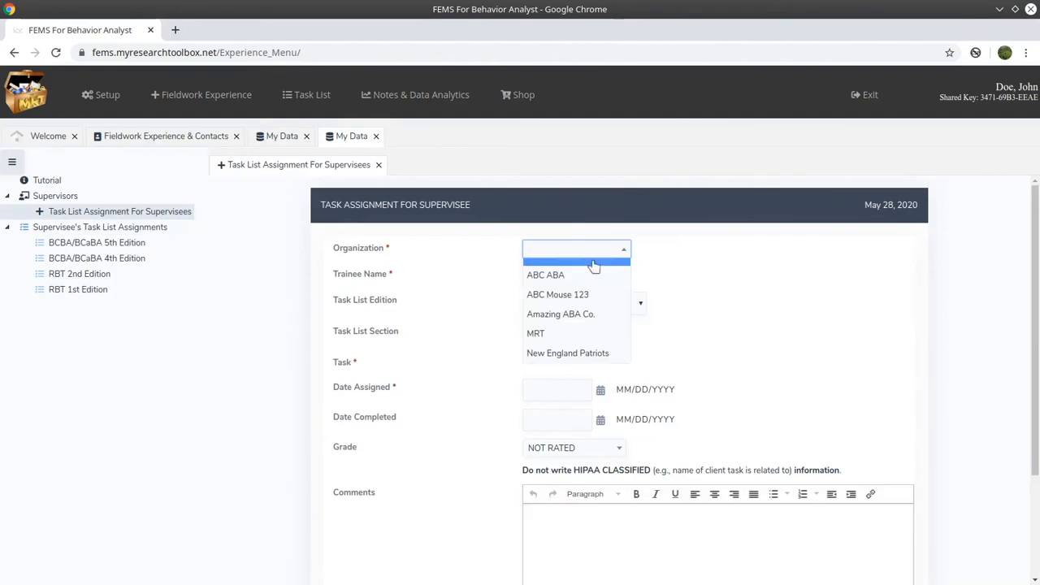
click(601, 315)
click(539, 275)
click(589, 303)
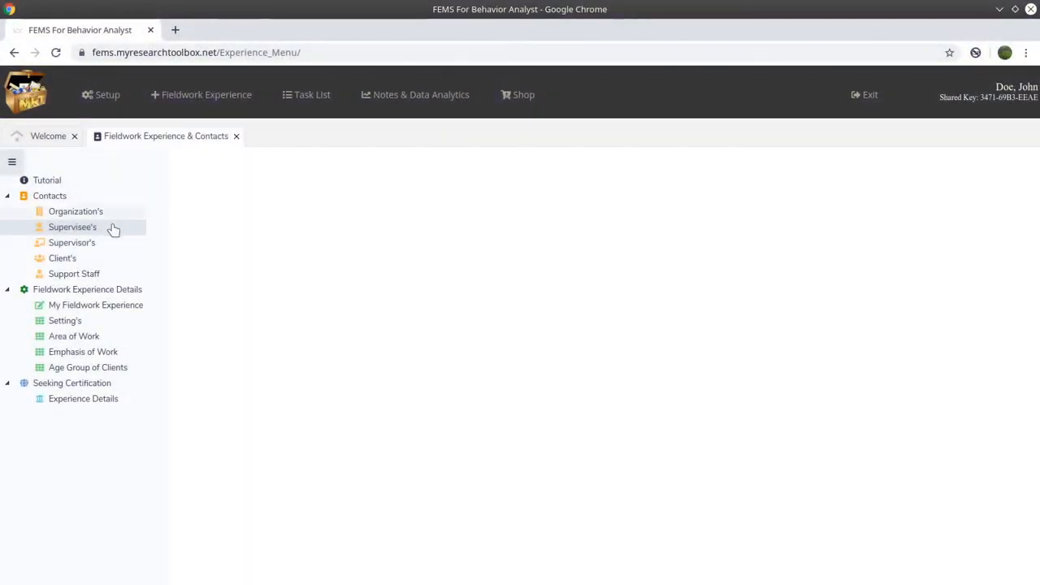
- Open the new supervisee's record for editing and scroll down to Supervision Contracts
click(104, 229)
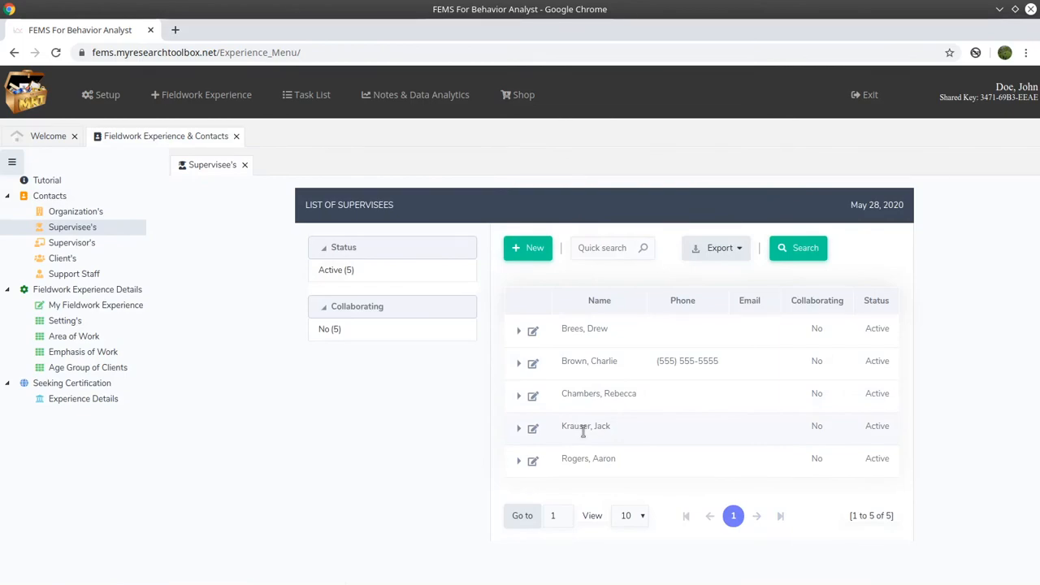
click(519, 364)
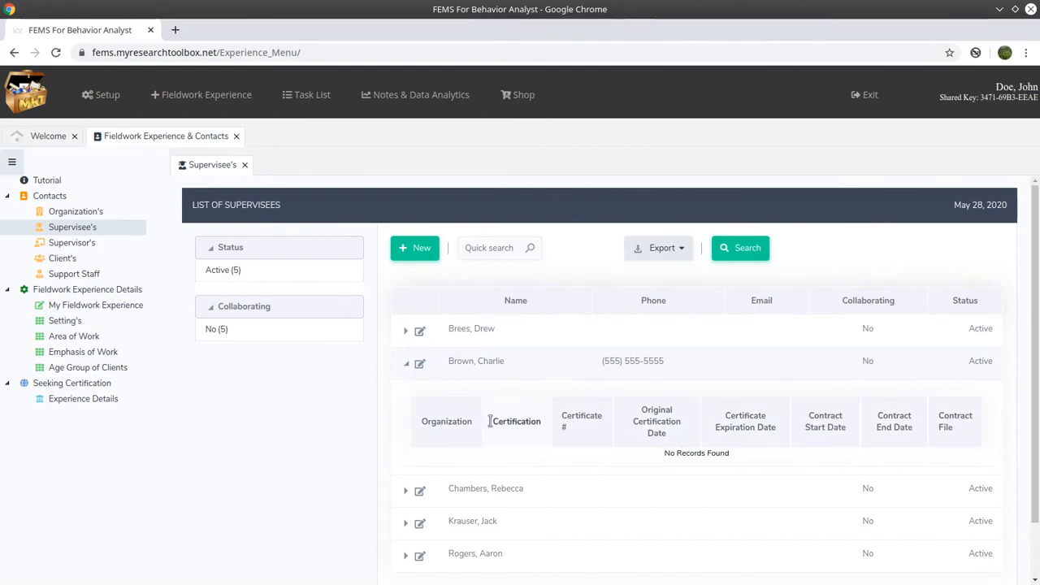
click(420, 365)
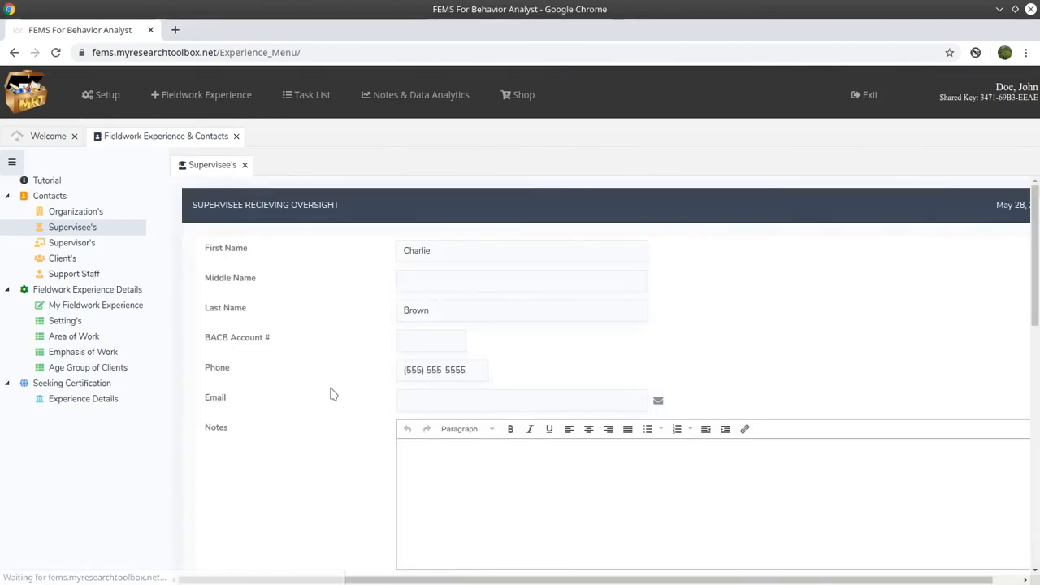
scroll(334, 392, down, 7)
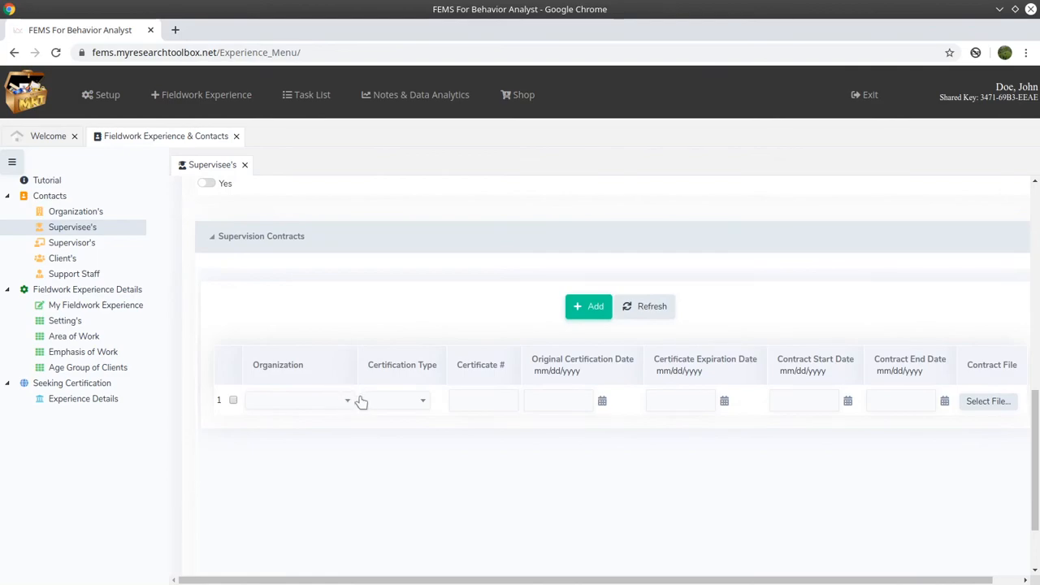
- Give the contract organization Amazing ABA Co. and certification type RBT, leaving both dates blank
click(348, 404)
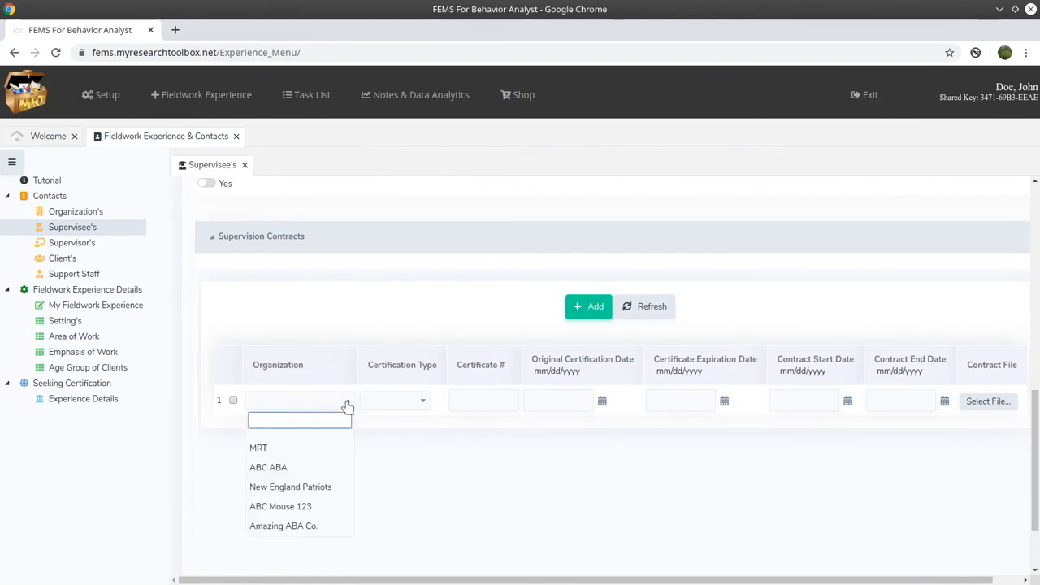
click(326, 531)
click(405, 406)
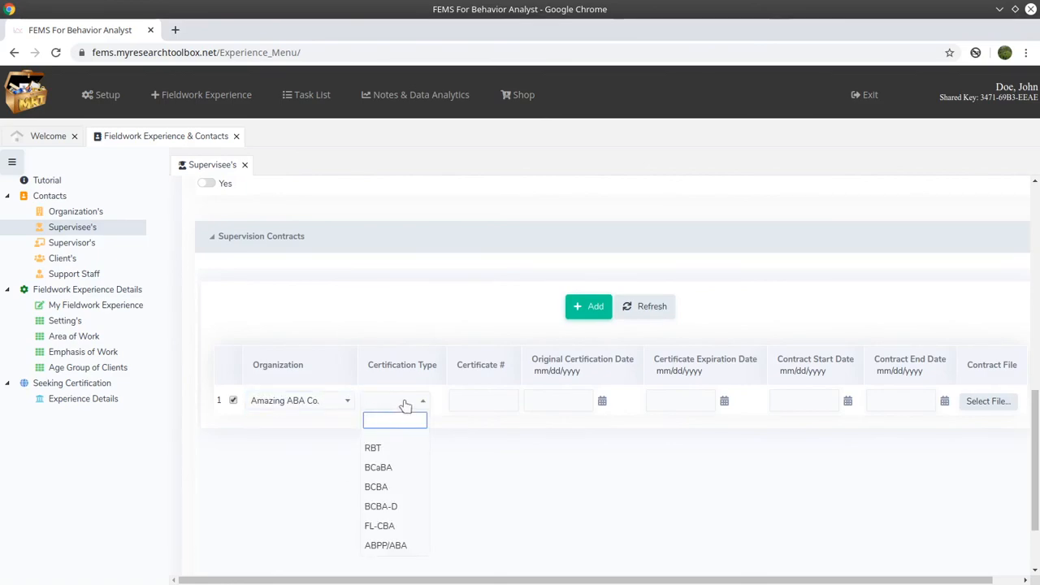
click(405, 453)
click(558, 401)
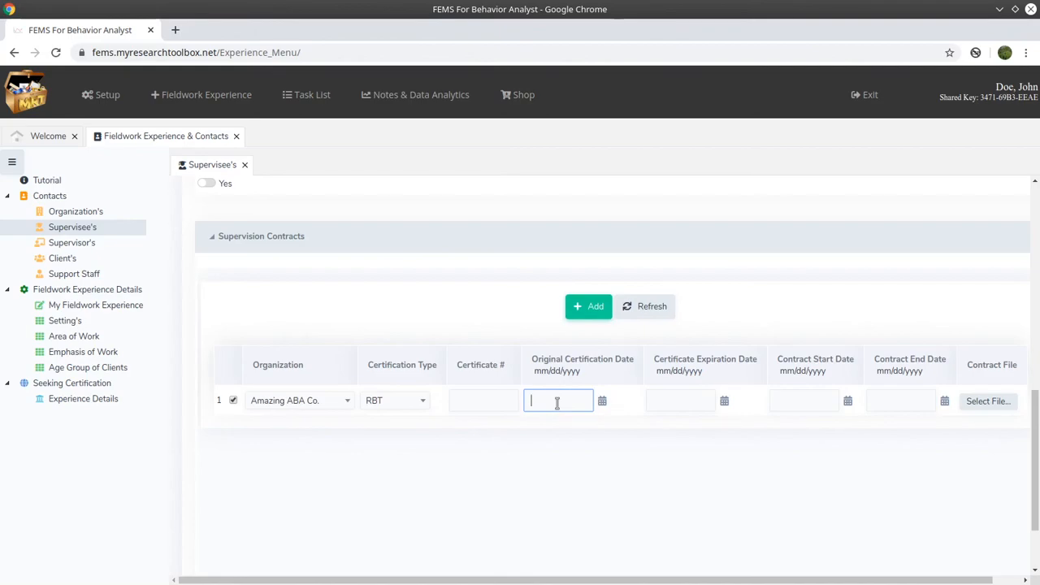
click(602, 403)
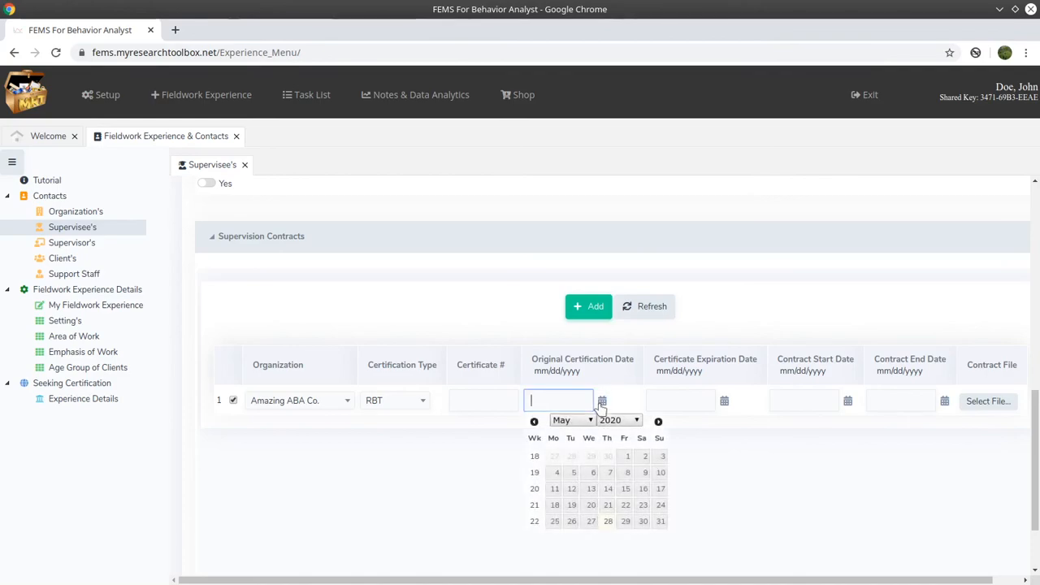
click(724, 401)
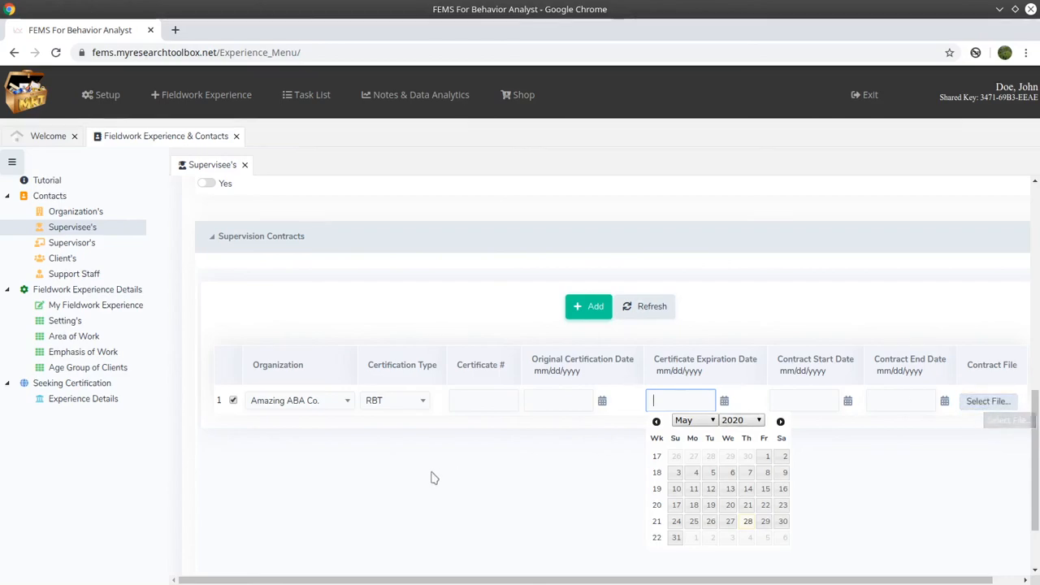
click(401, 483)
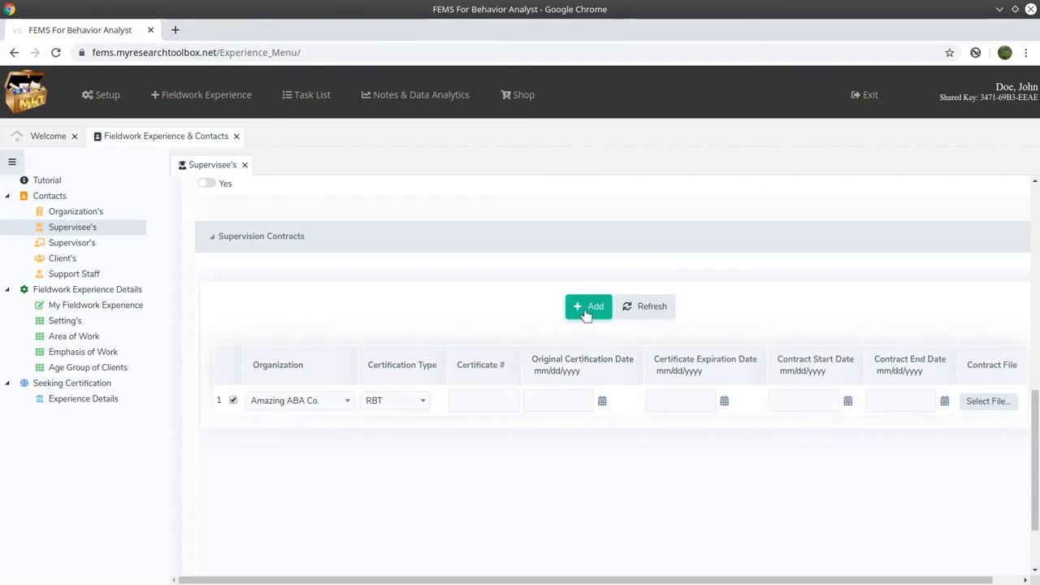
- Add the Amazing ABA Co. supervision contract row with the certification type cleared instead of RBT
click(300, 411)
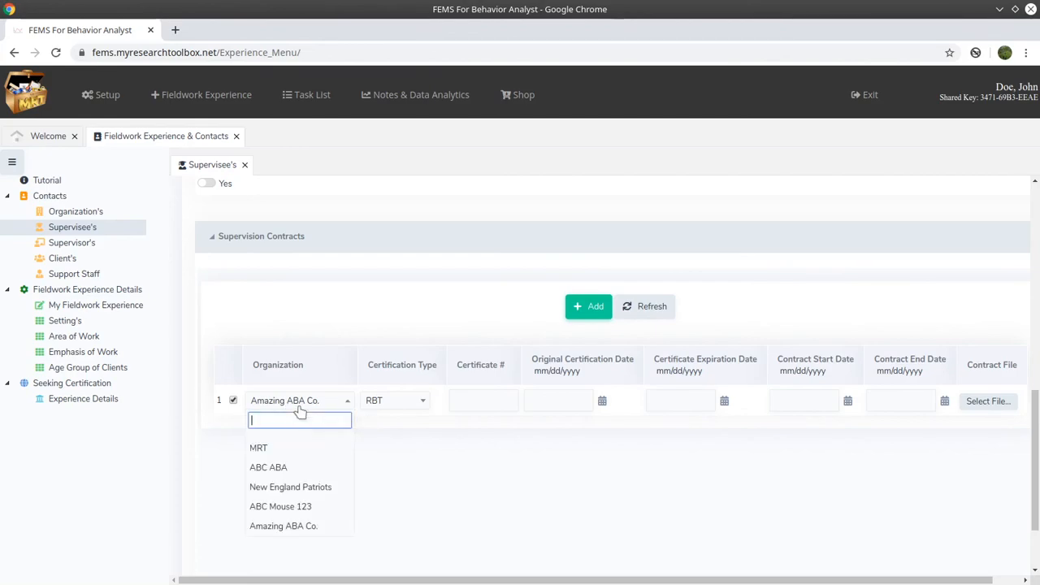
click(411, 404)
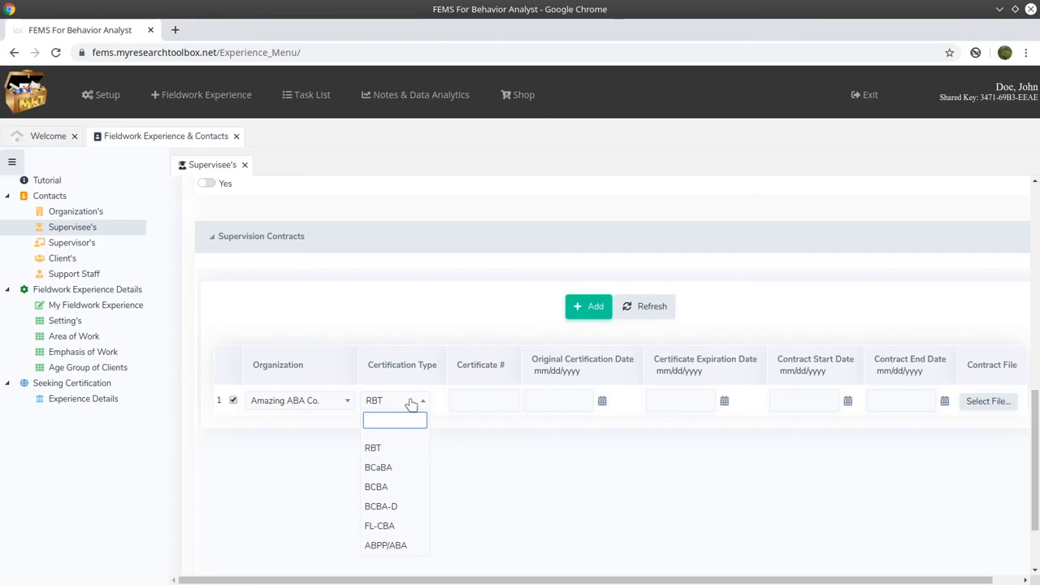
click(395, 446)
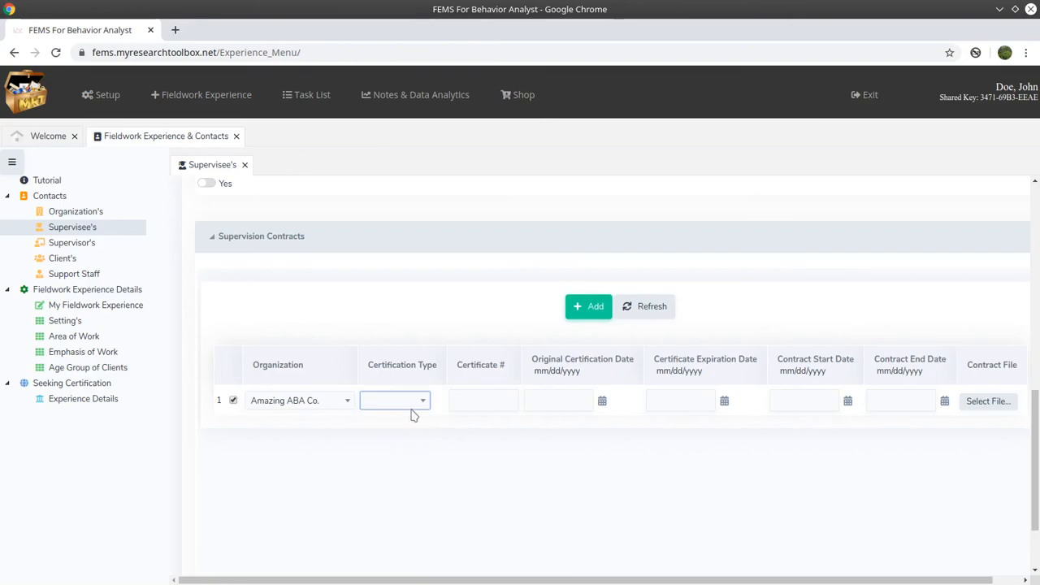
click(418, 410)
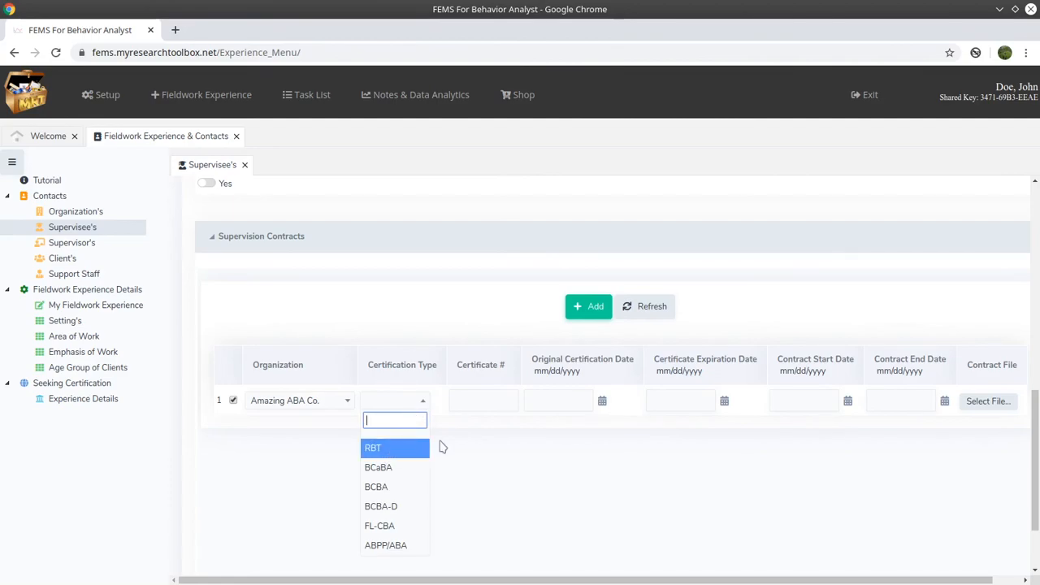
click(407, 449)
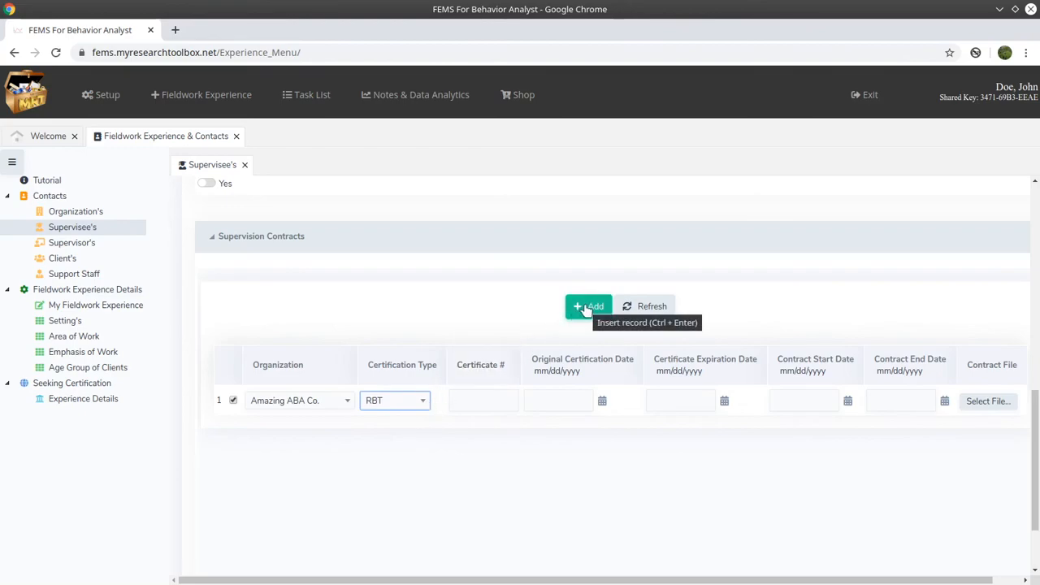
click(421, 406)
click(395, 449)
click(401, 409)
click(385, 446)
click(401, 408)
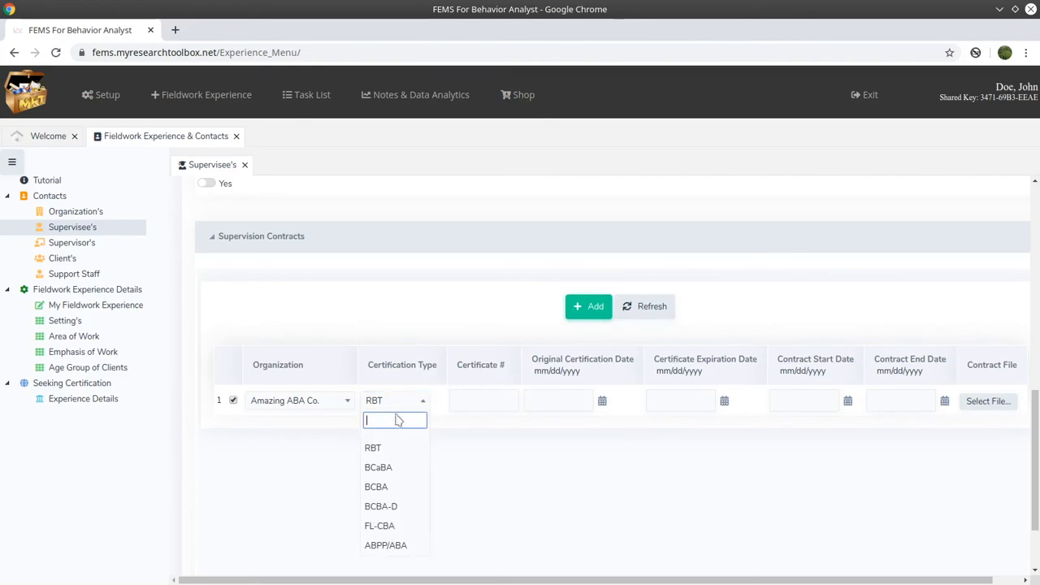
click(397, 441)
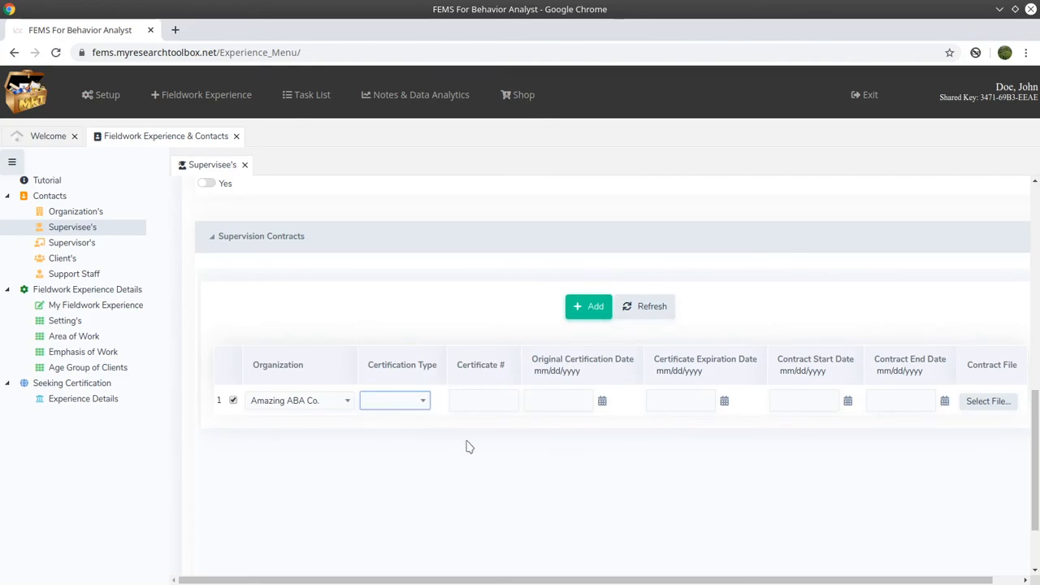
click(595, 310)
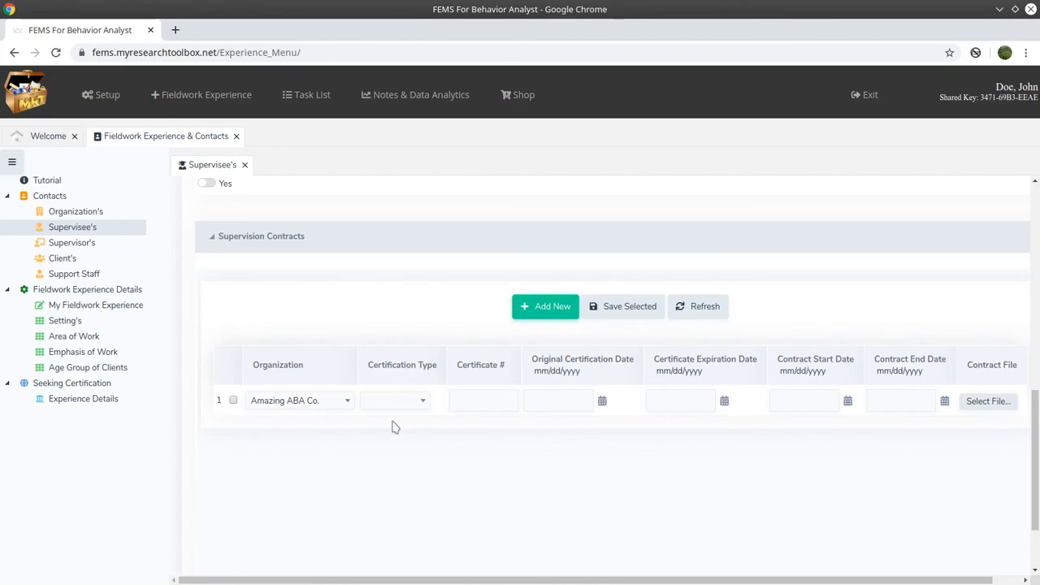
mouse_move(306, 113)
mouse_move(327, 188)
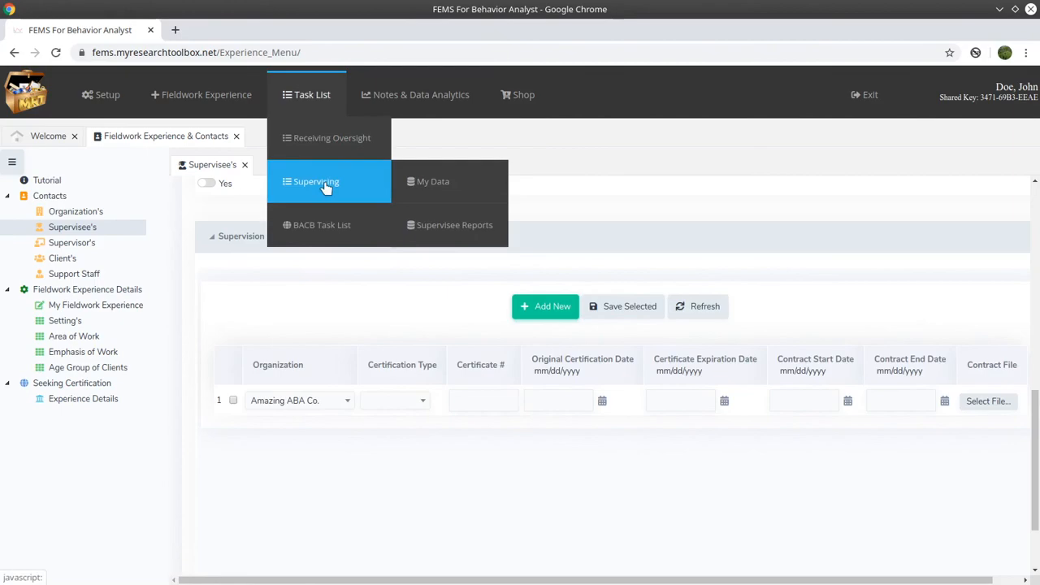
click(453, 189)
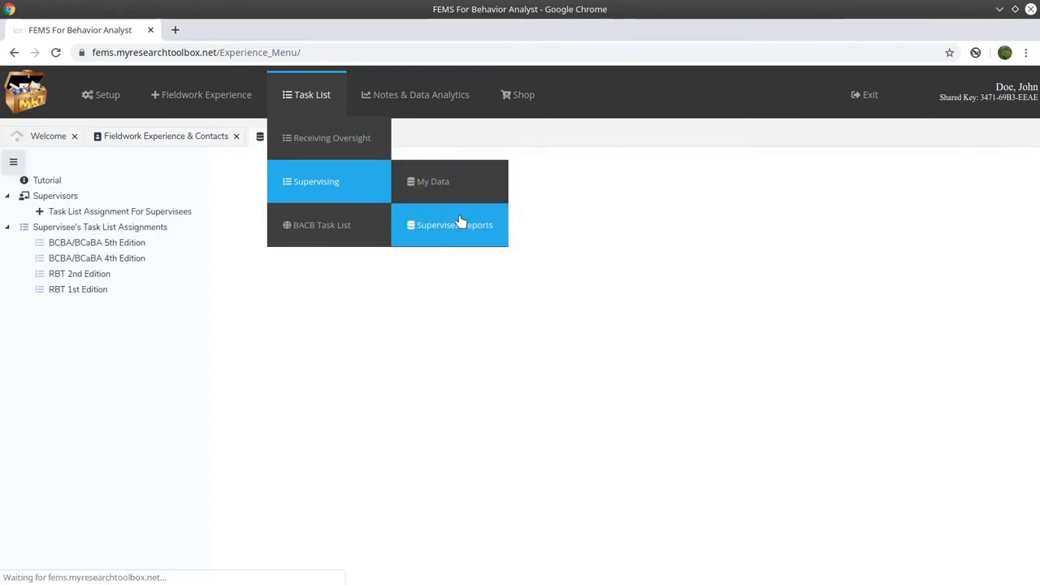
click(120, 213)
click(601, 252)
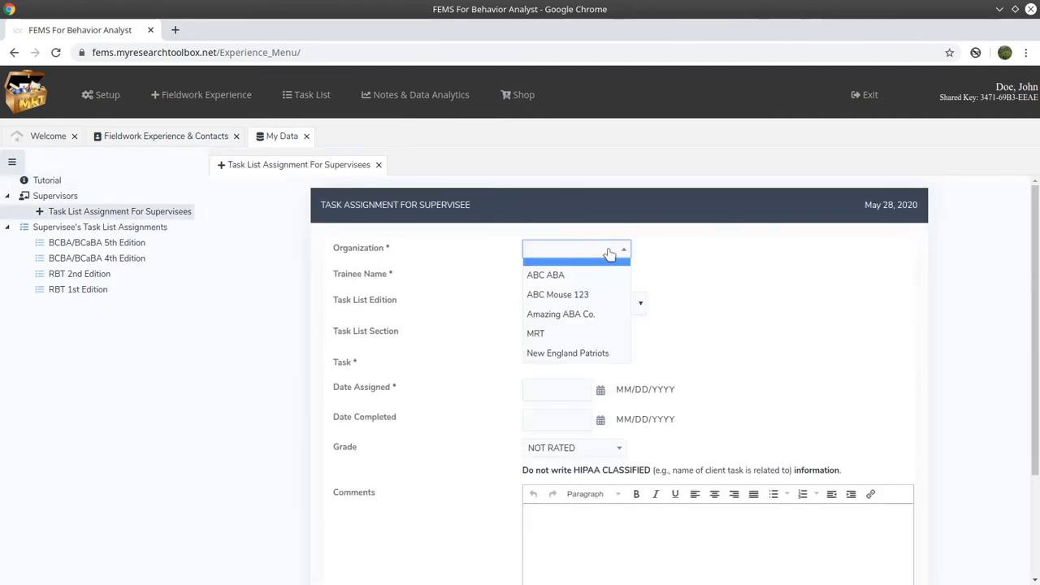
click(599, 317)
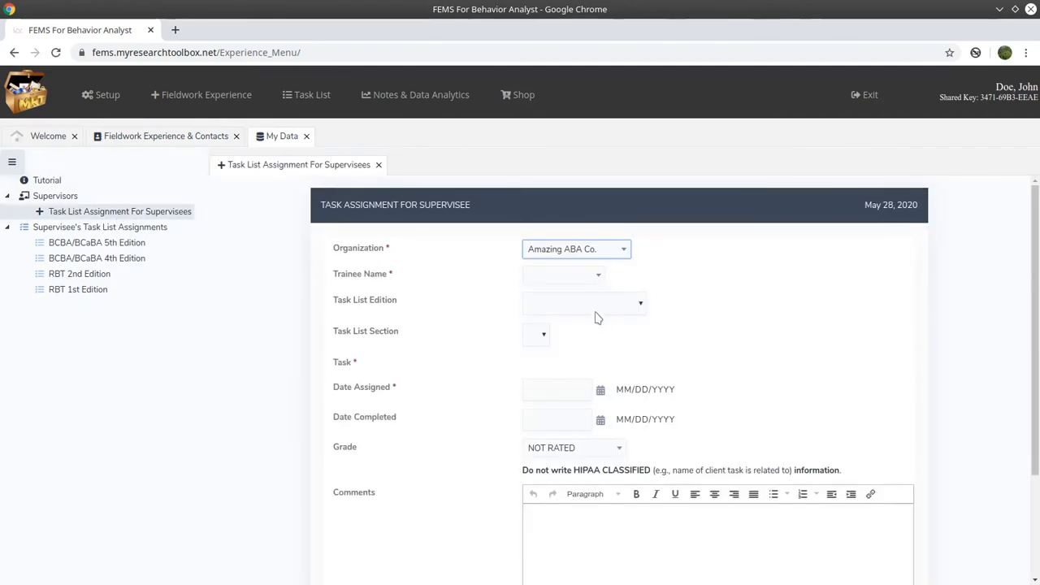
click(590, 281)
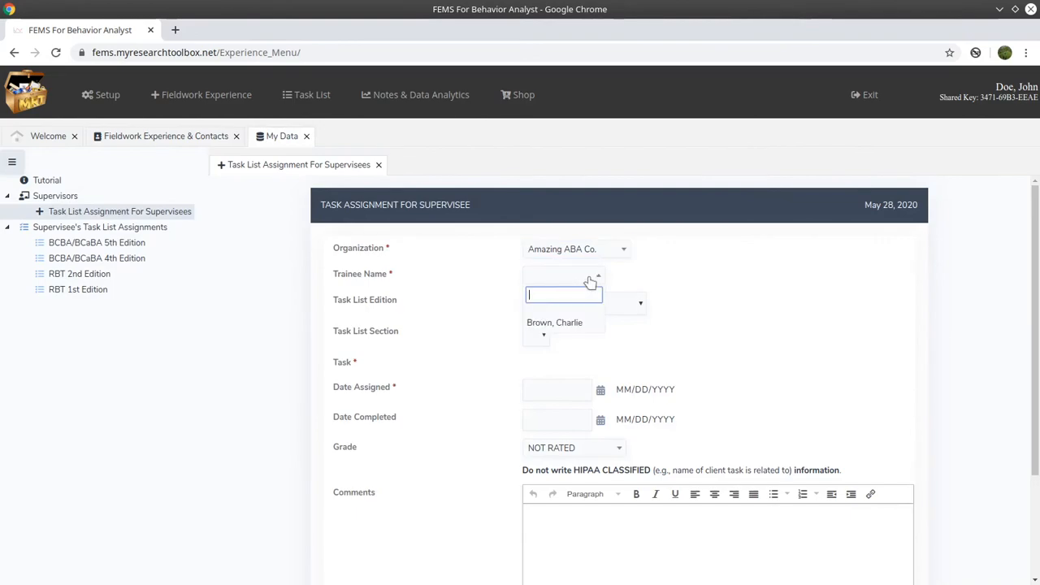
click(594, 327)
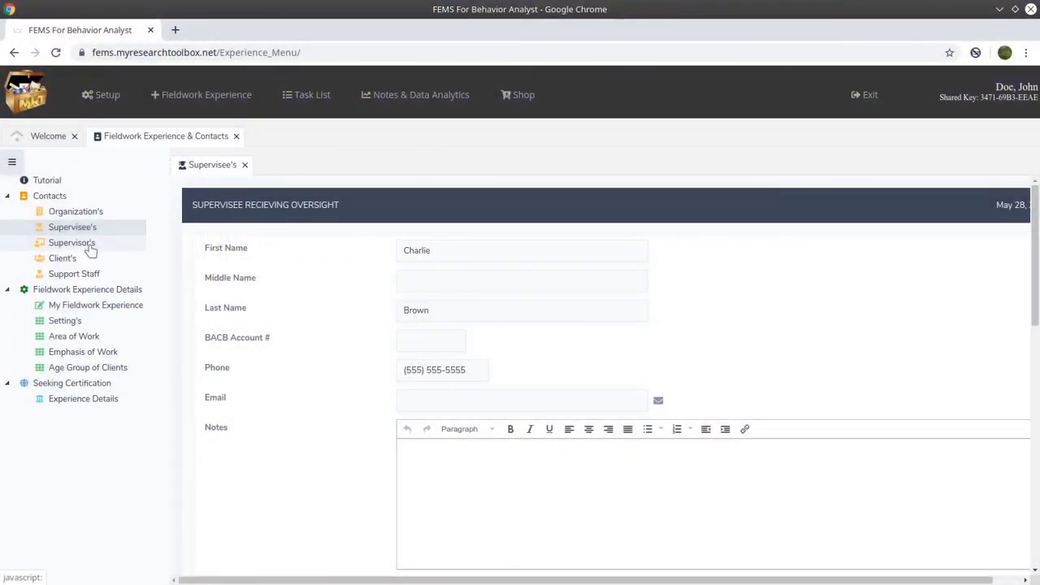
- Open the second supervisor's record for editing, leaving the first name unchanged
click(73, 243)
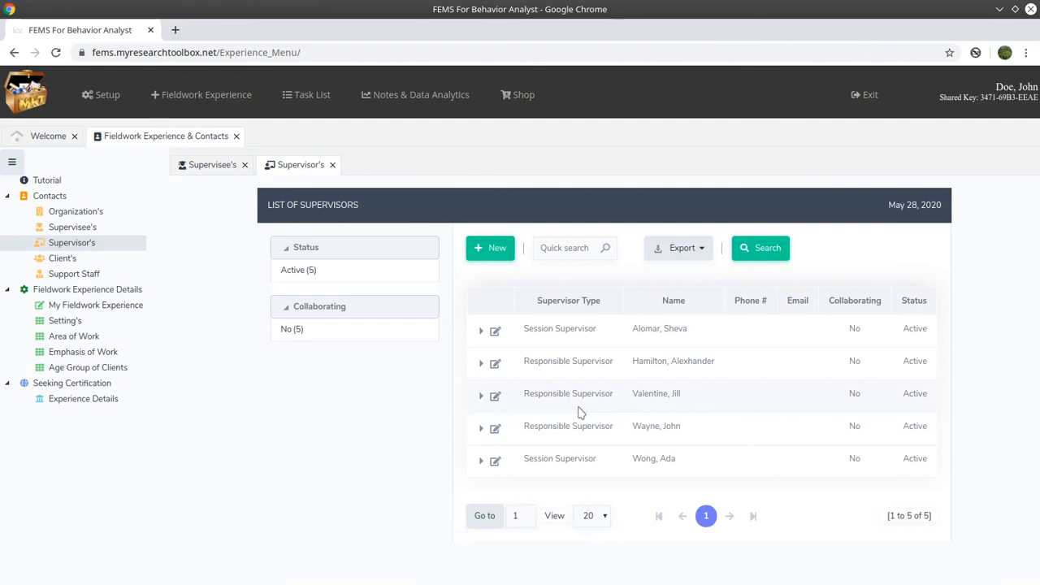
click(495, 363)
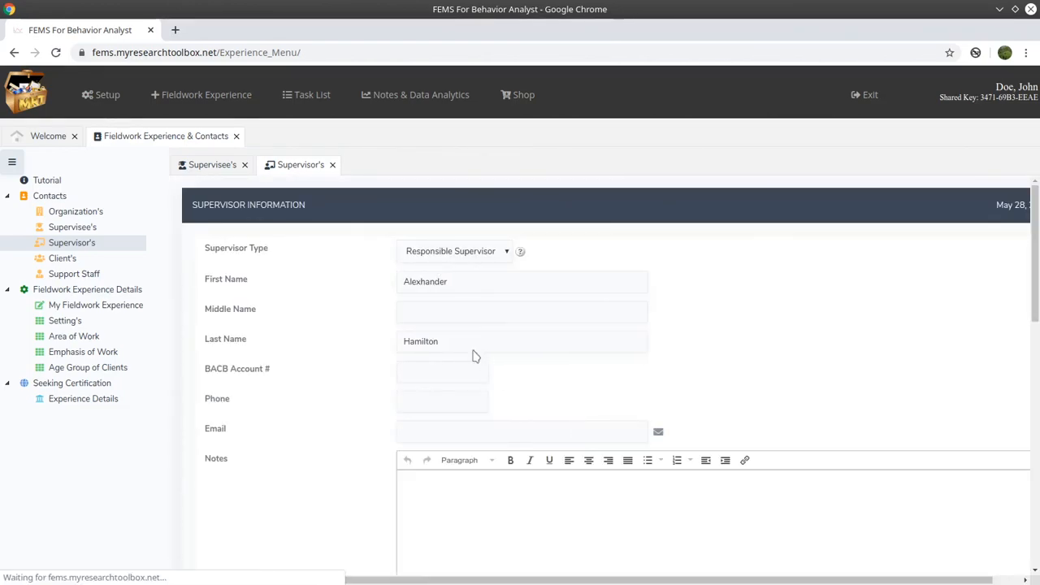
double_click(429, 282)
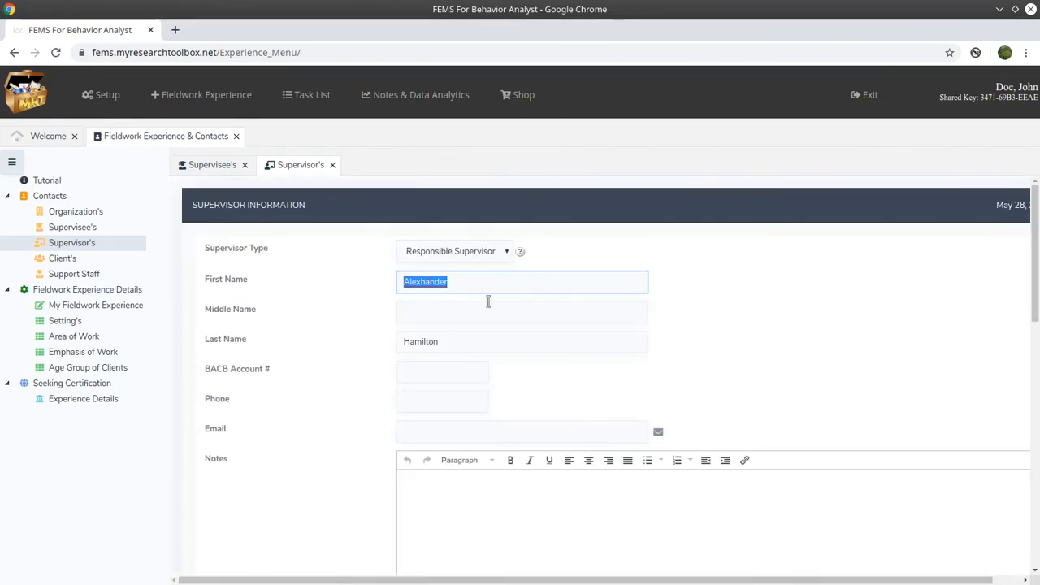
click(426, 281)
click(682, 328)
- Save the supervisor's record with its ABC ABA BCBA contract, then close the supervisor form
scroll(722, 342, down, 2)
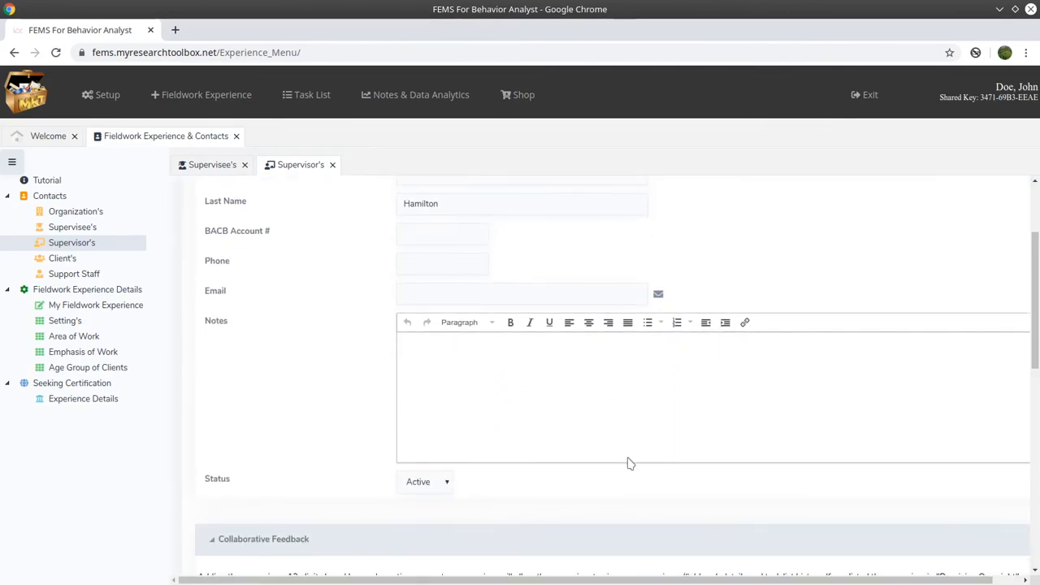
scroll(626, 463, down, 4)
scroll(601, 495, down, 4)
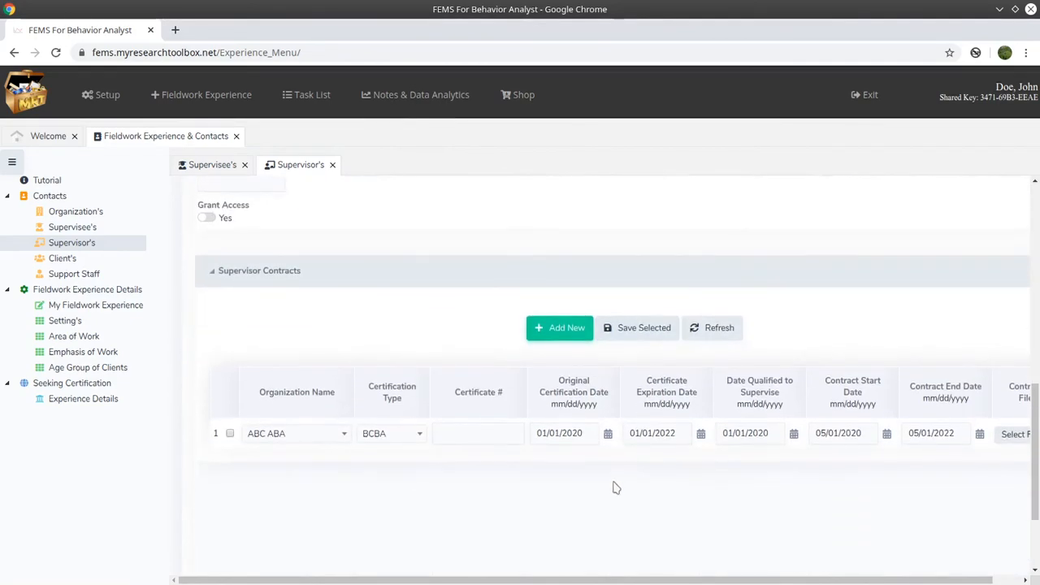
click(617, 538)
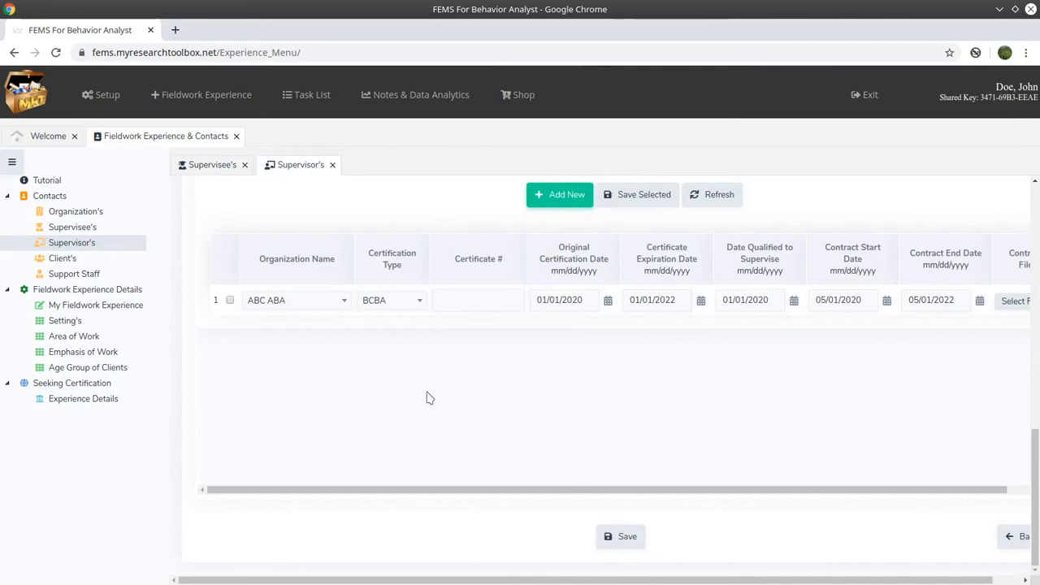
scroll(352, 355, up, 10)
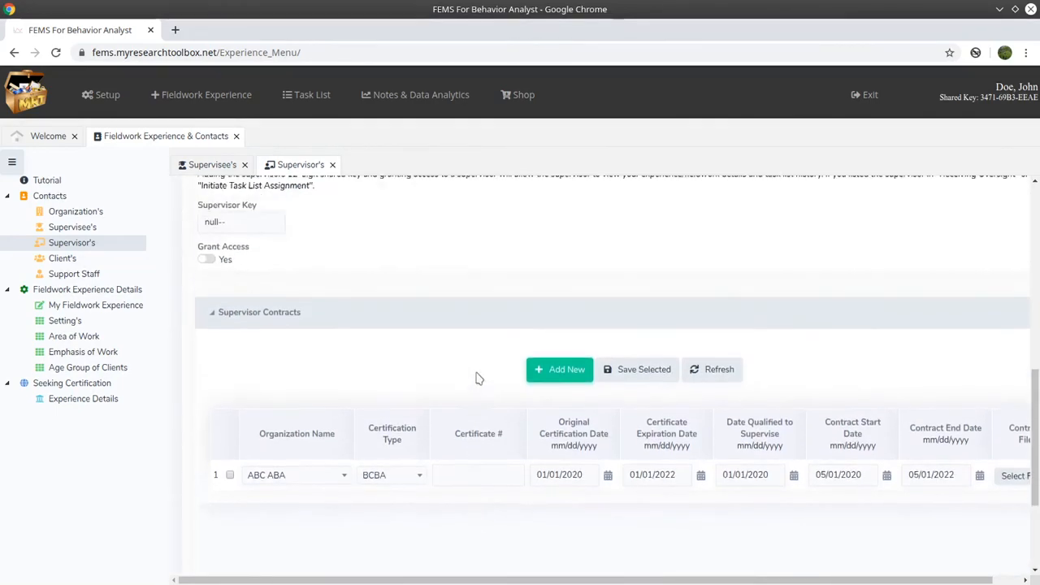
scroll(503, 386, up, 1)
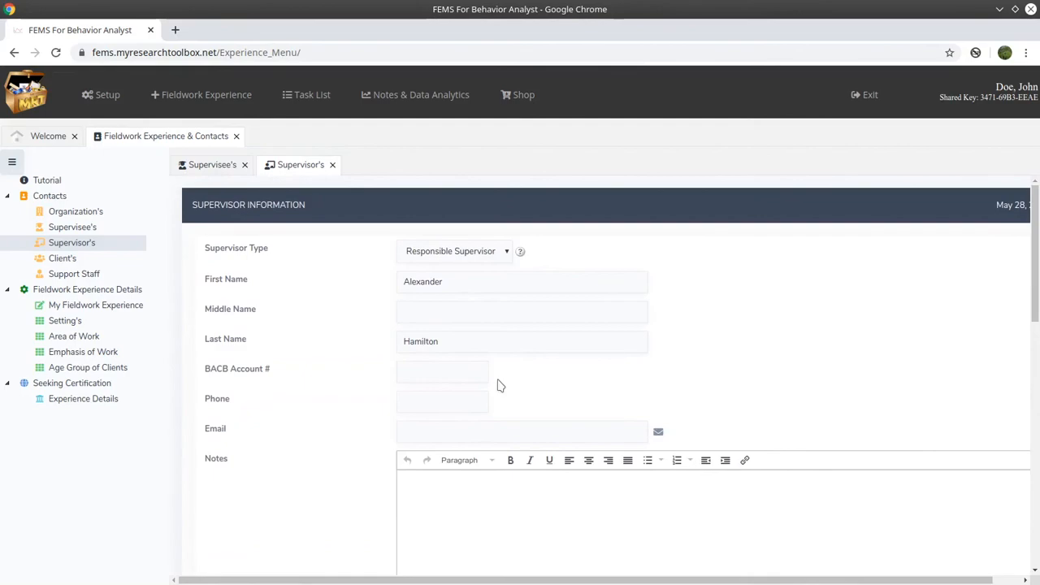
scroll(500, 385, down, 5)
scroll(499, 383, up, 6)
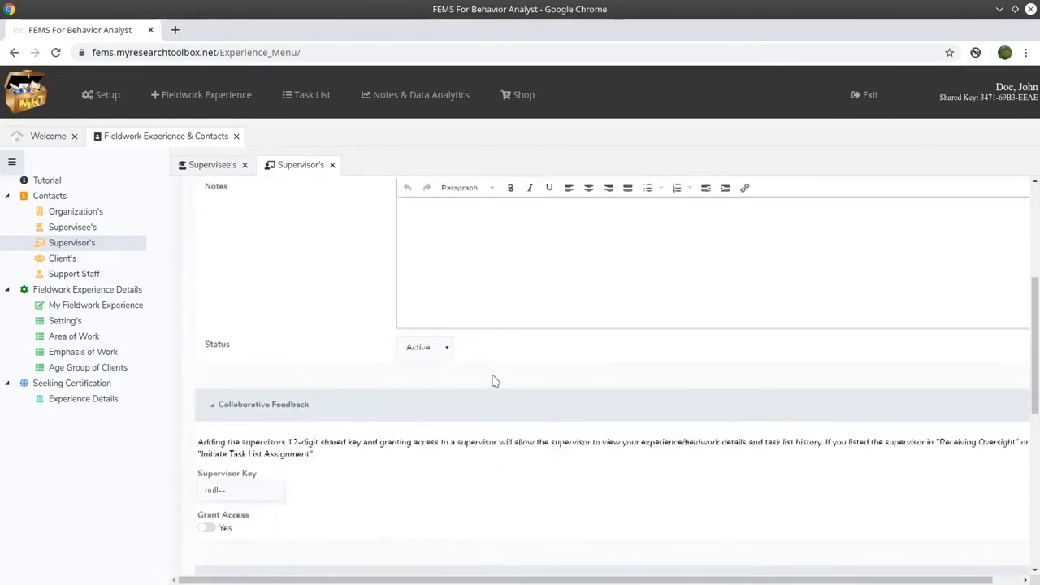
click(332, 165)
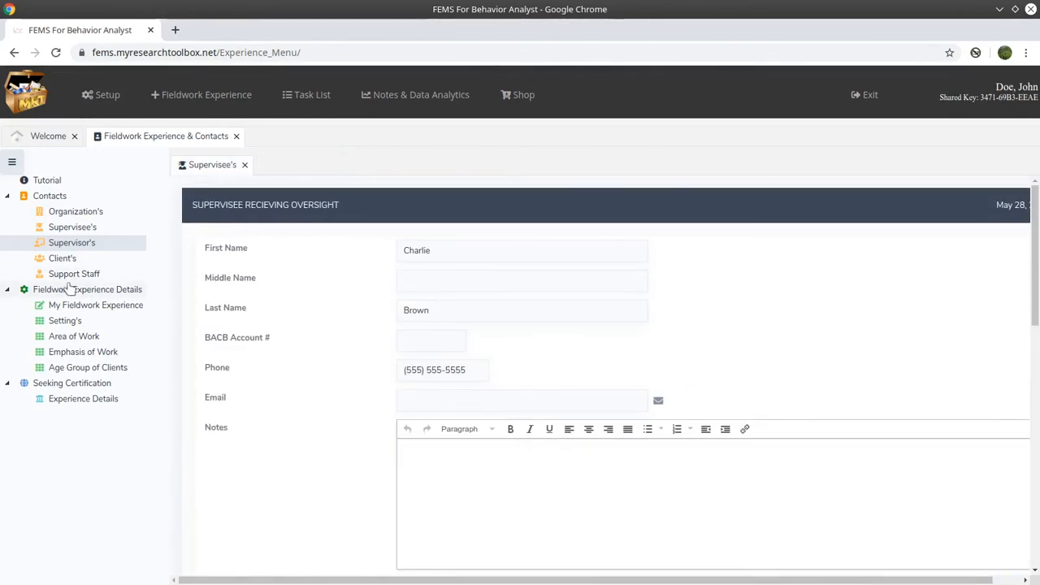
- Close the supervisee form and start a new record from the Client's list
click(244, 165)
click(73, 260)
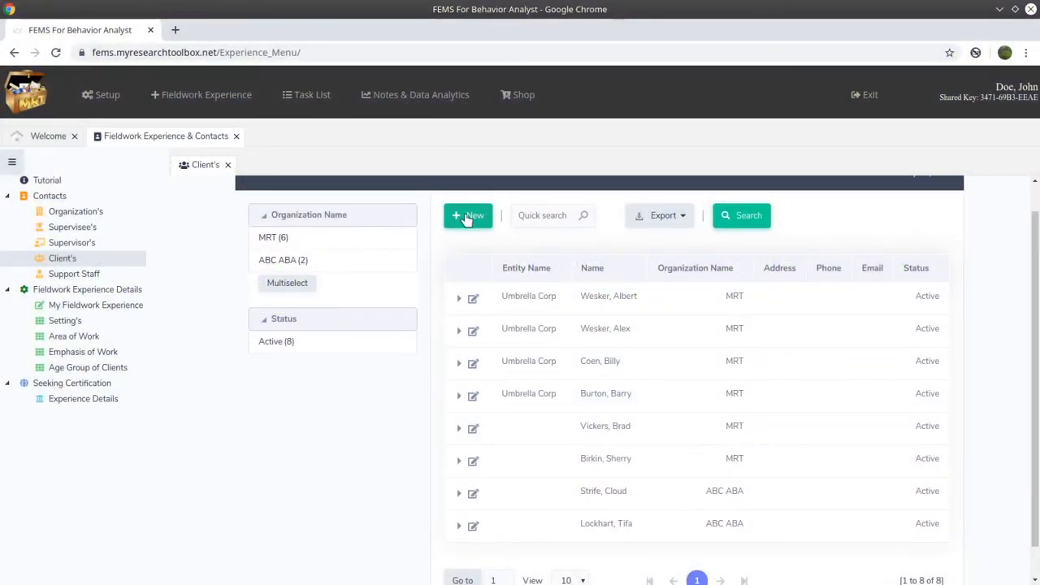
click(467, 218)
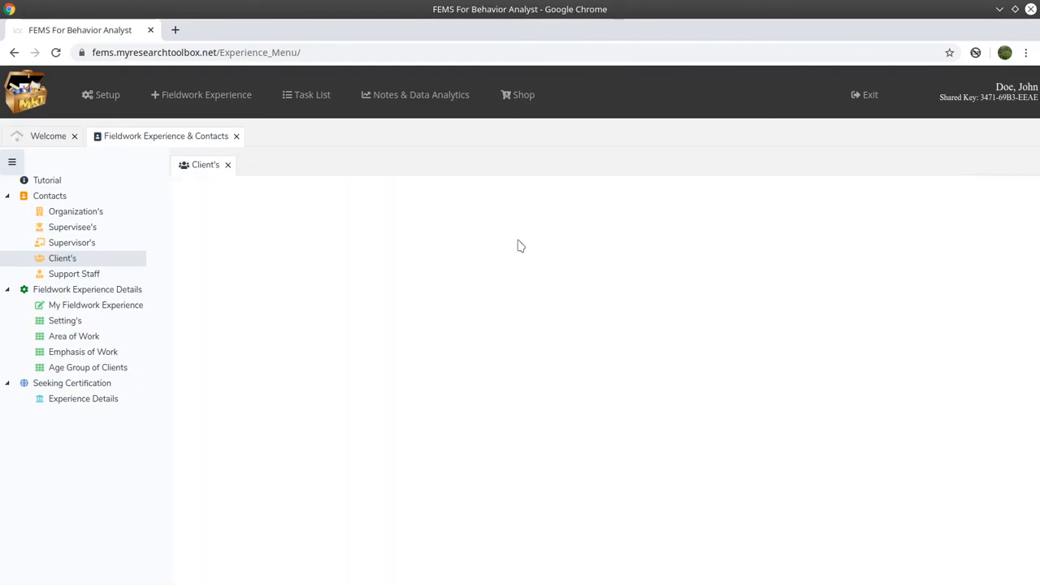
- Assign the new client to Amazing ABA Co. with client status Active
click(578, 284)
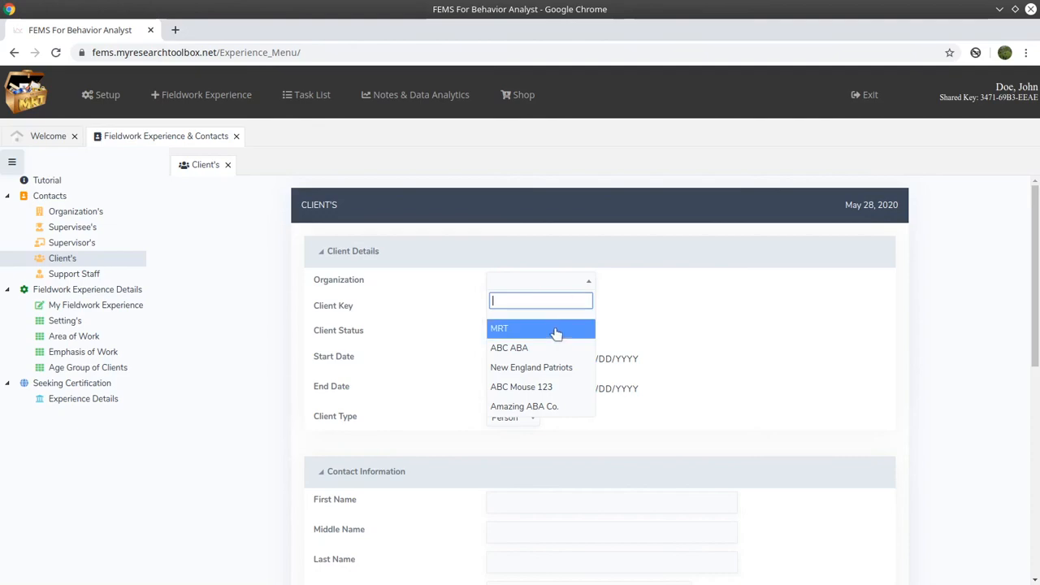
click(564, 406)
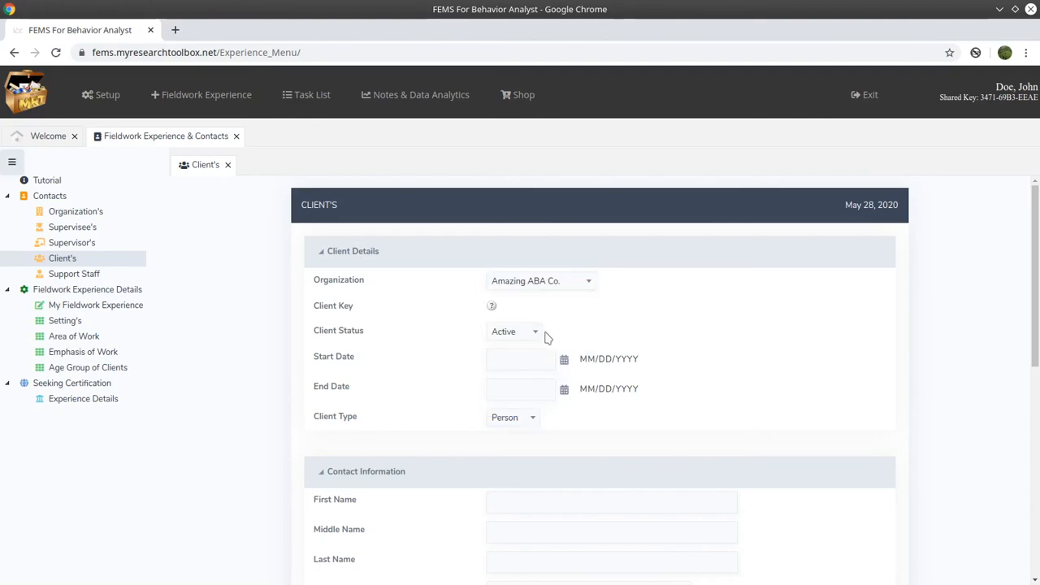
click(536, 335)
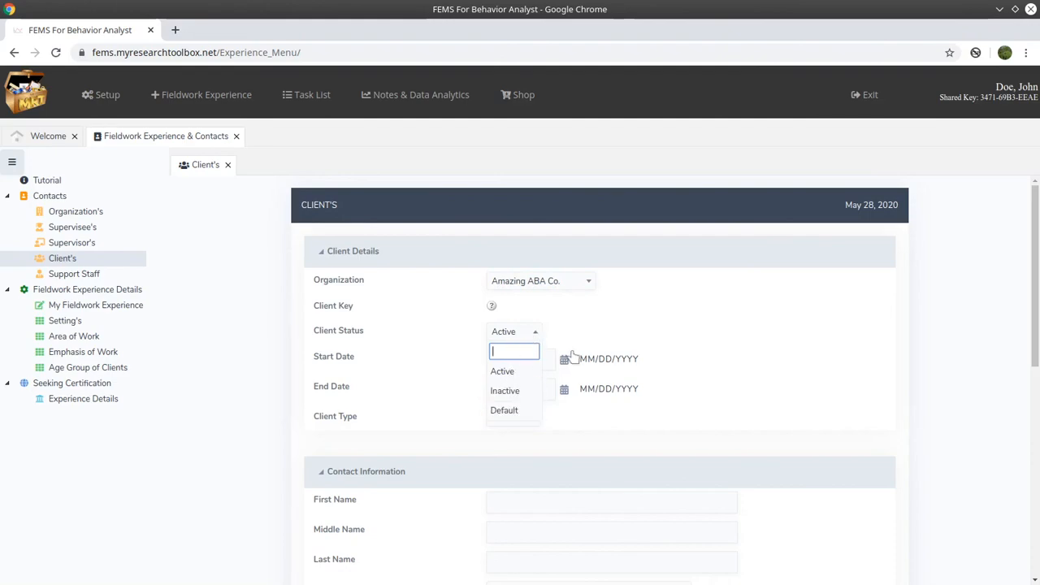
click(543, 368)
- Set the client's start date to 05/01/2020 using the calendar
click(564, 360)
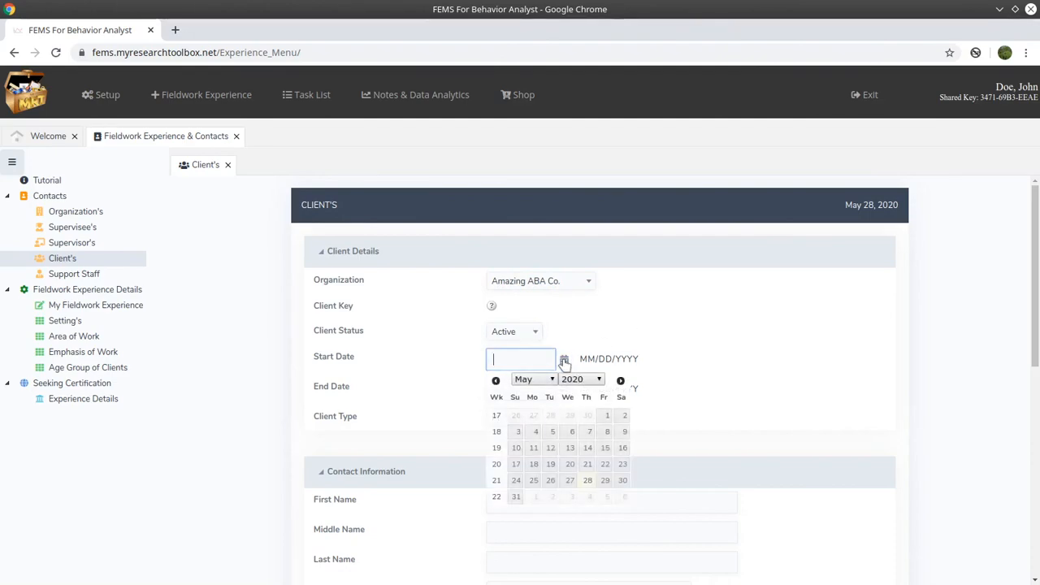
click(563, 360)
click(564, 361)
click(564, 360)
click(564, 361)
click(602, 417)
scroll(487, 374, down, 1)
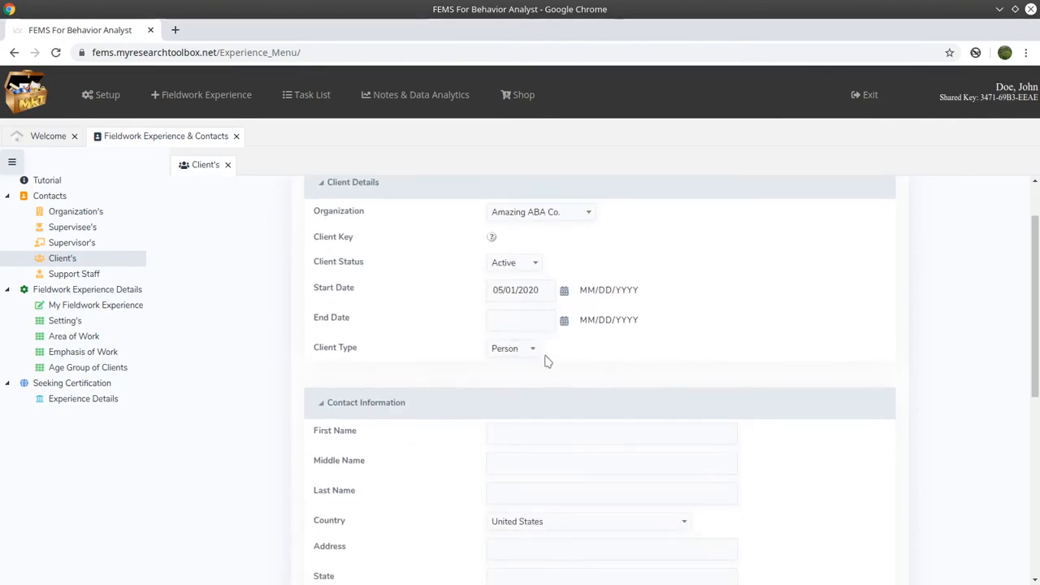
click(529, 350)
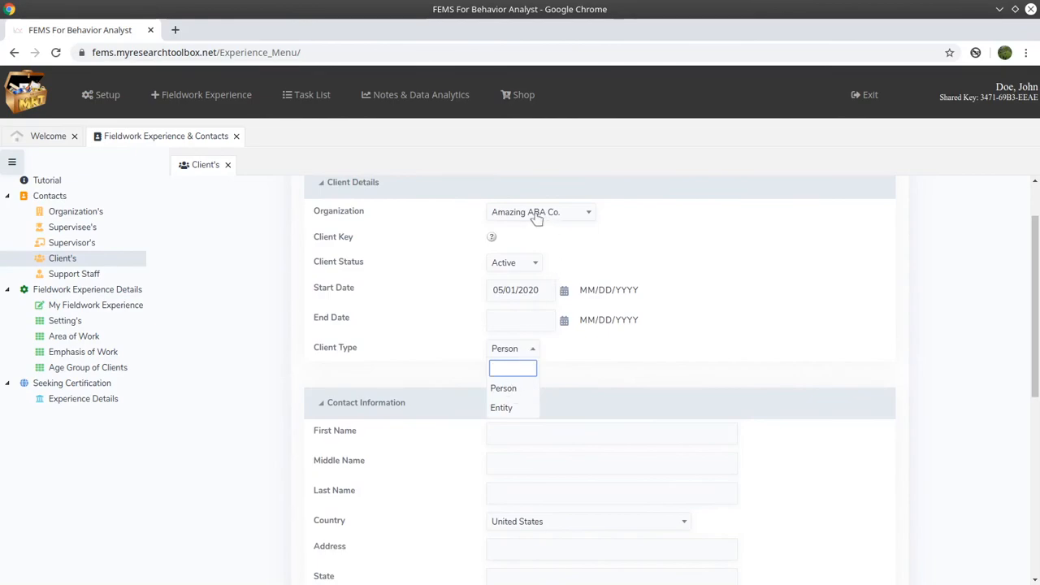
- Try Entity with names 'Home Depot' and 'Amazing Elementary', then clear it and switch Client Type to Person
click(519, 409)
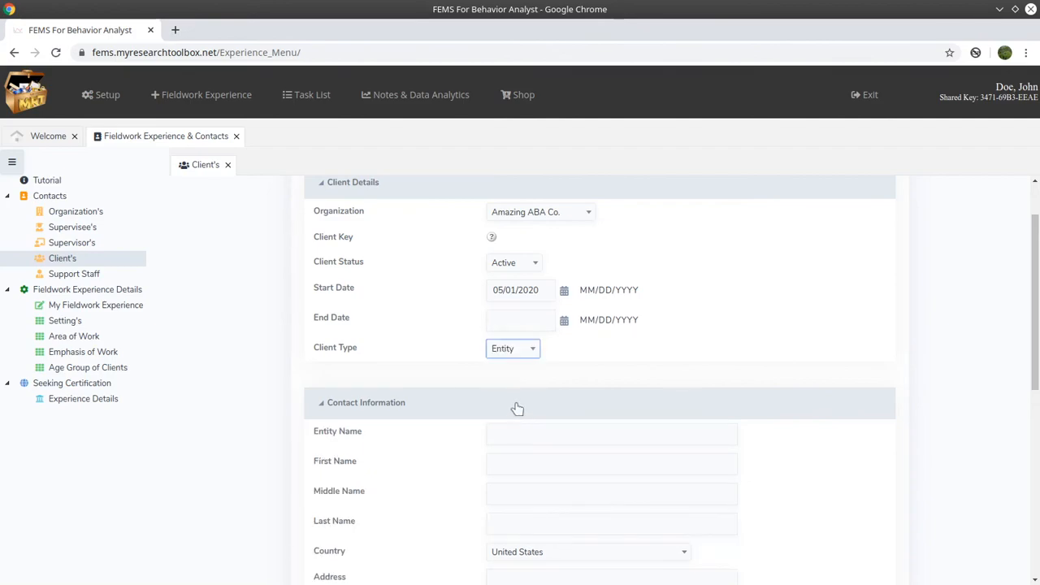
click(494, 434)
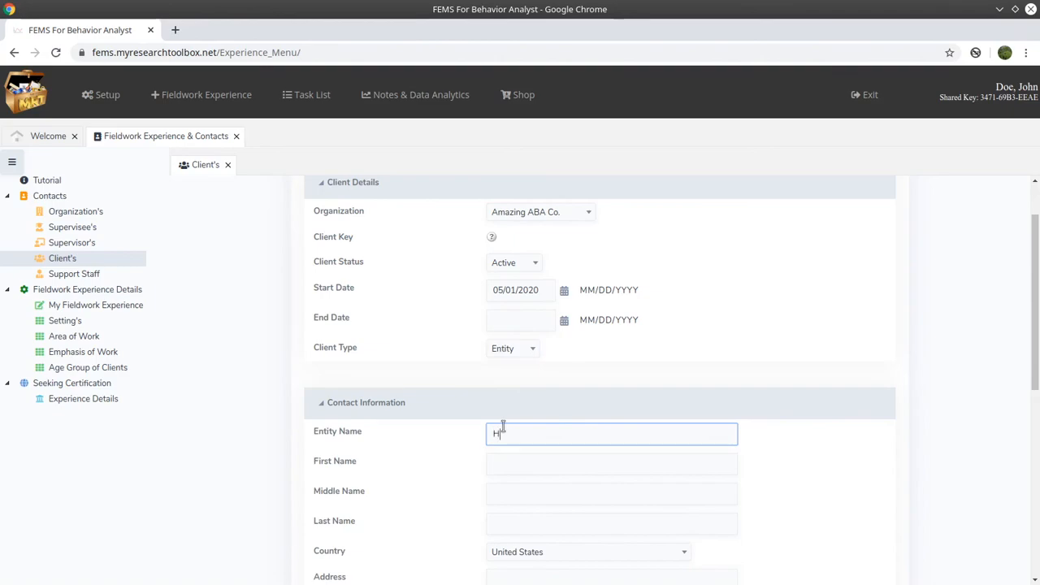
text(Home Depot)
drag(552, 433, 398, 424)
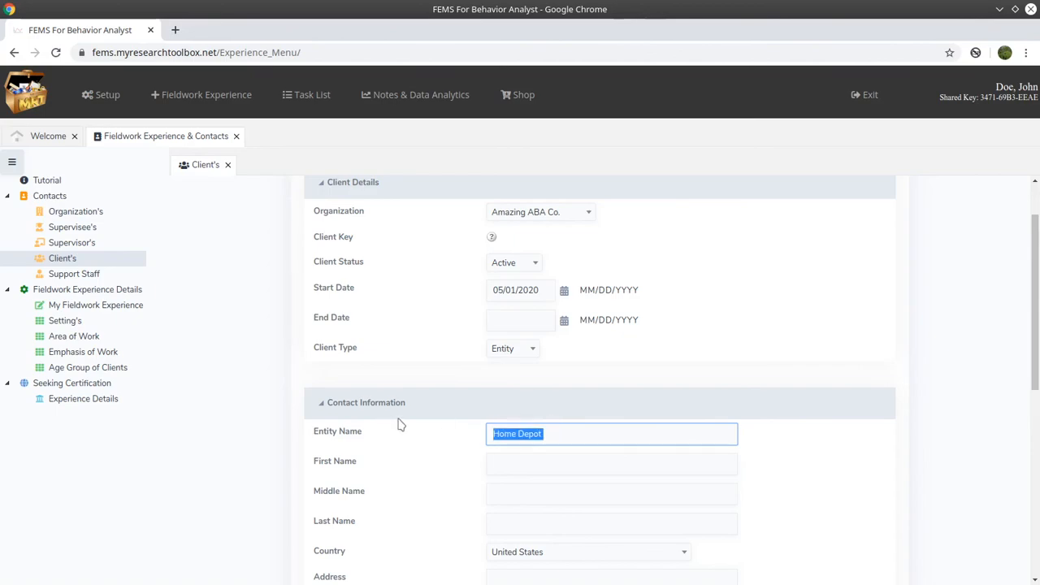
key(BackSpace)
text(Amazing Elementary)
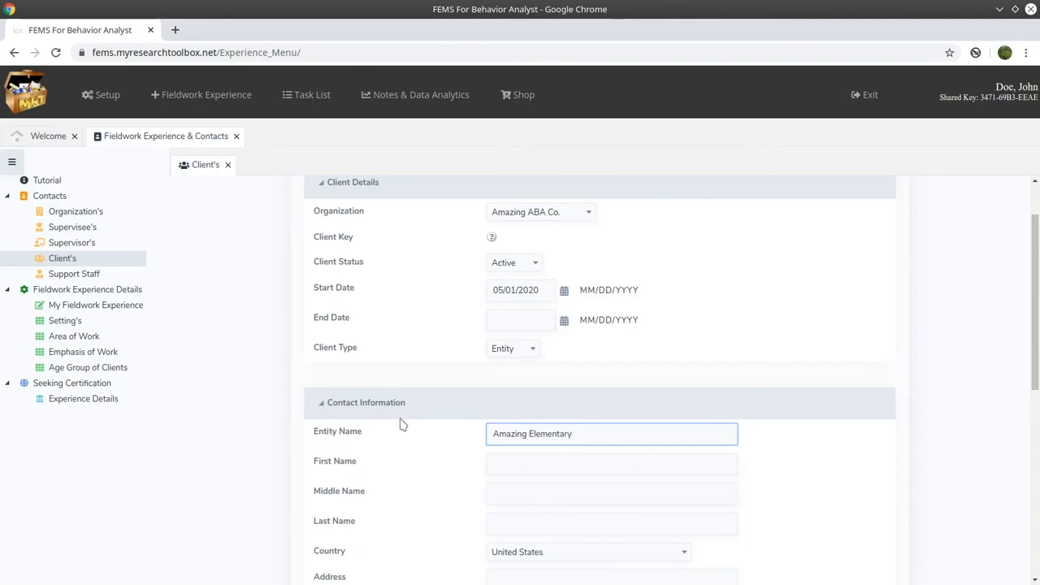
key(BackSpace)
key(BackSpace)
key(BackSpace)
key(BackSpace)
key(BackSpace)
key(BackSpace)
key(BackSpace)
key(BackSpace)
key(BackSpace)
key(BackSpace)
key(BackSpace)
key(BackSpace)
key(BackSpace)
key(BackSpace)
key(BackSpace)
key(BackSpace)
key(BackSpace)
key(BackSpace)
click(511, 347)
click(512, 391)
- Enter the client's first and last name, leaving Middle Name empty, and add the client record
click(525, 435)
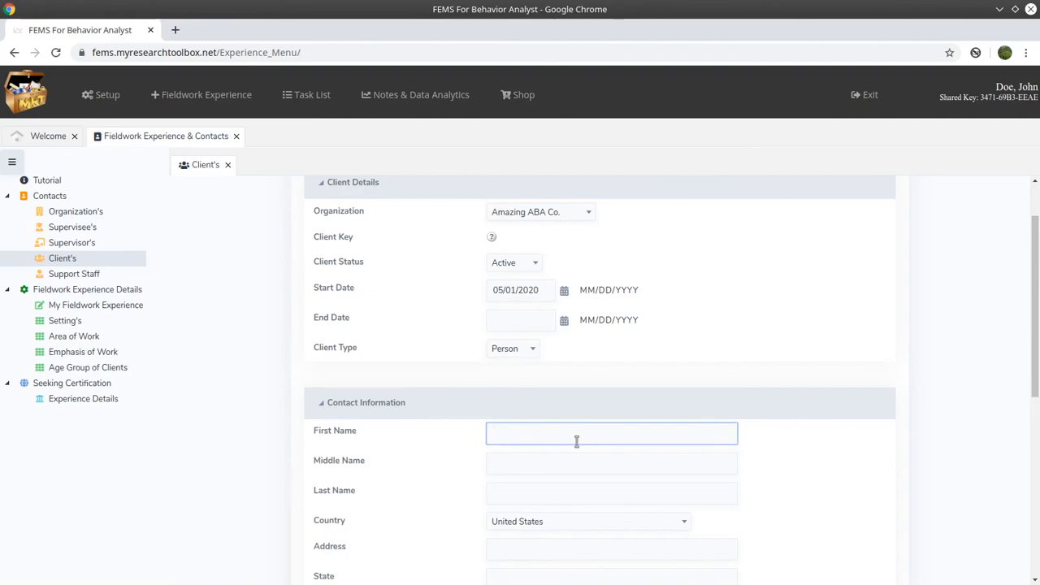
key(Tab)
key(Tab)
drag(520, 464, 437, 467)
key(ctrl+x)
click(511, 490)
key(ctrl+v)
text(Pelt)
click(785, 471)
scroll(785, 471, down, 2)
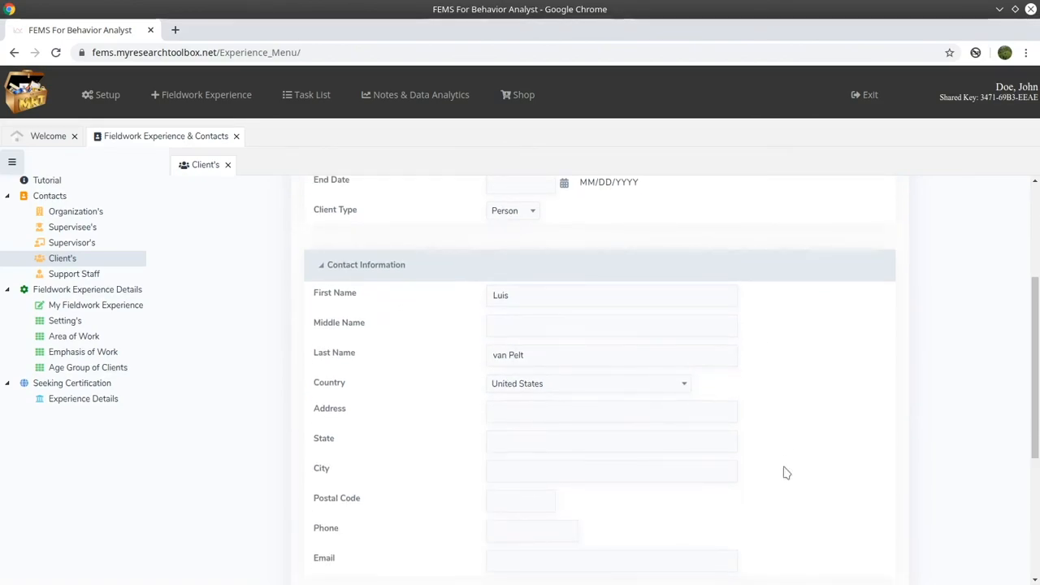
scroll(784, 471, down, 4)
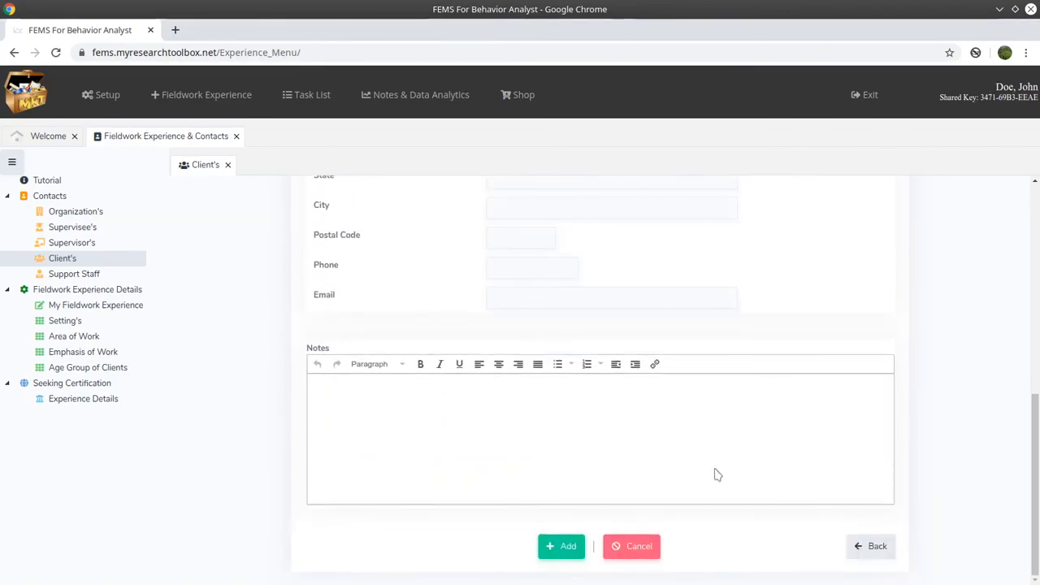
click(566, 546)
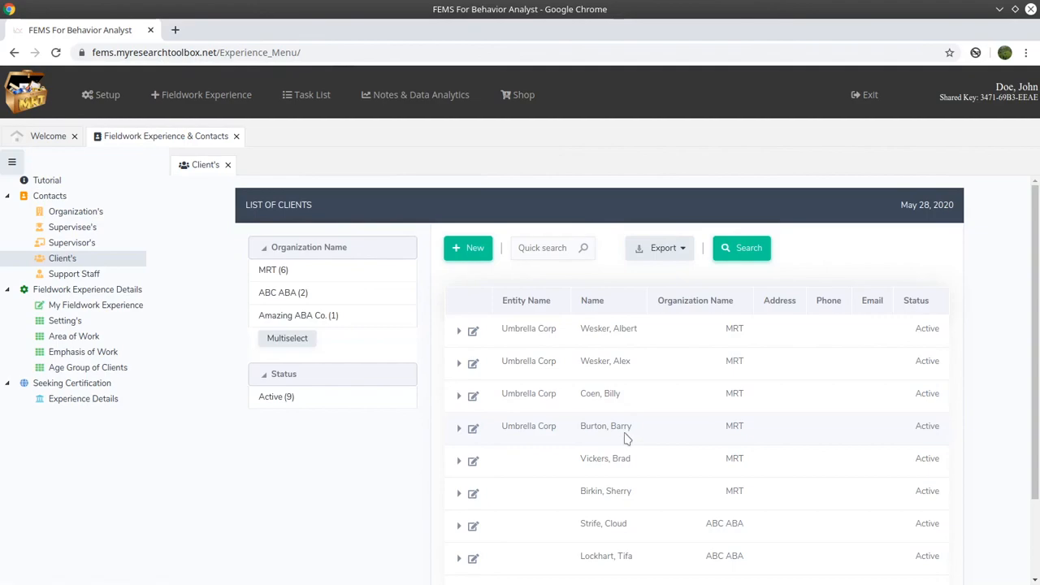
- Scroll the List of Clients to confirm the new Amazing ABA Co. client row
scroll(624, 438, down, 2)
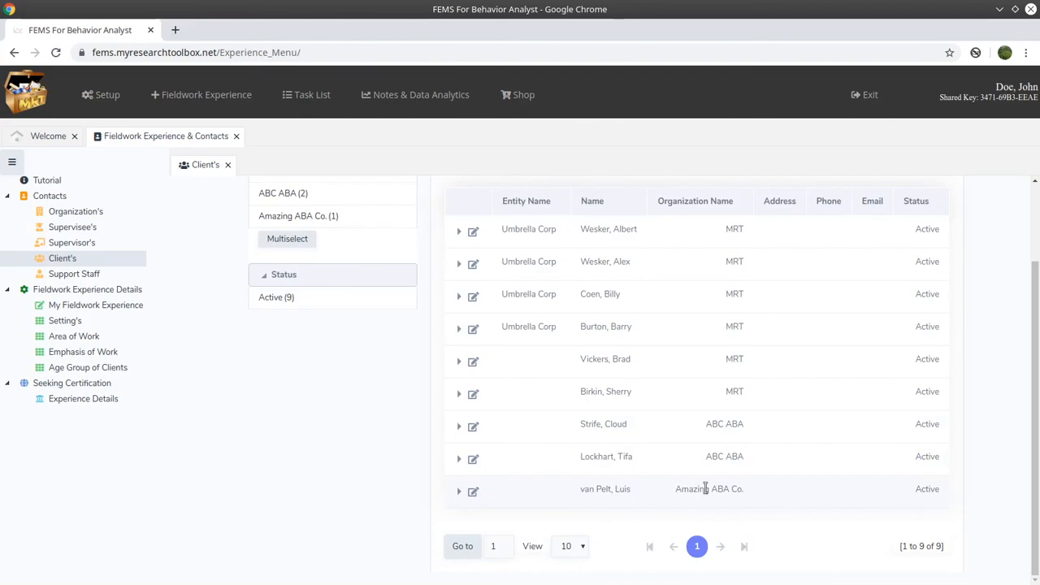
scroll(236, 374, up, 2)
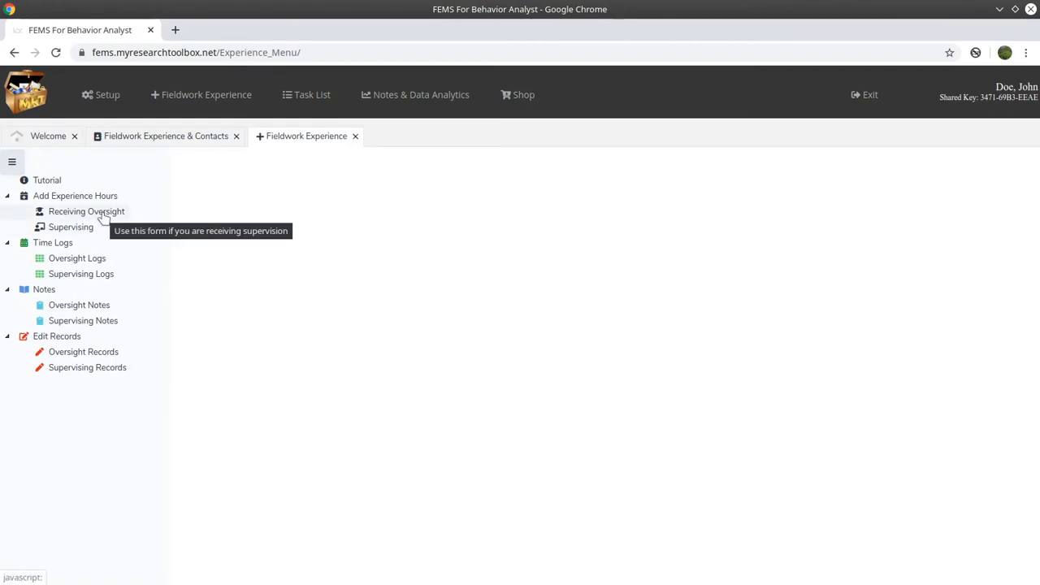
- Open a Receiving Oversight hours form with Experience Type set to Ongoing Hours
click(103, 215)
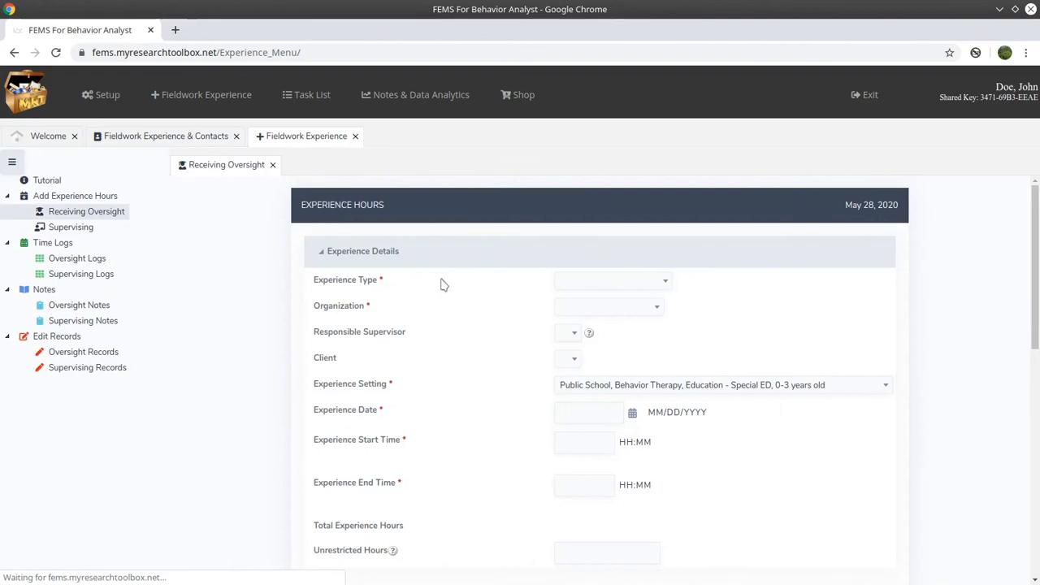
click(659, 284)
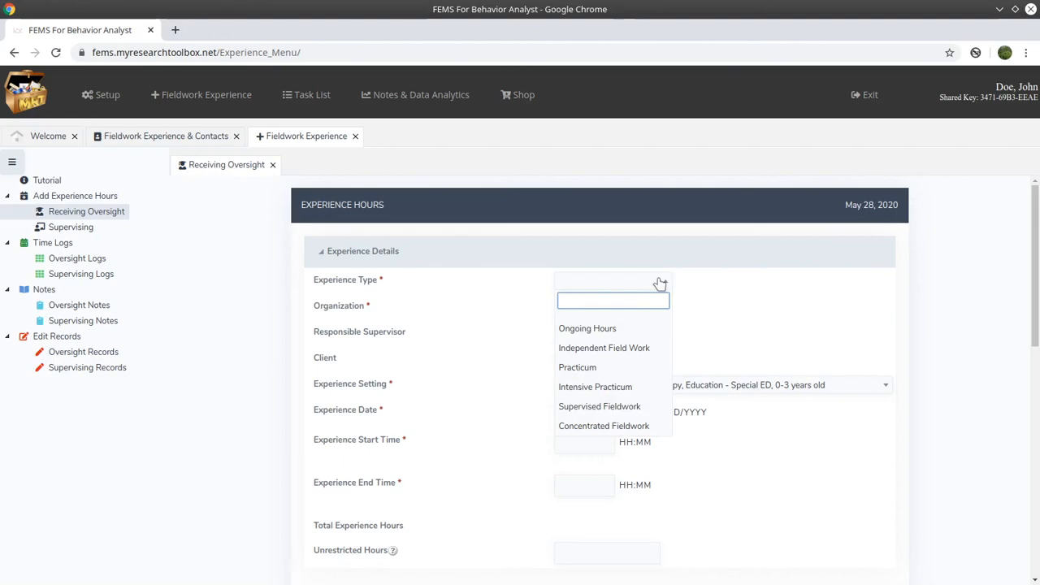
click(611, 336)
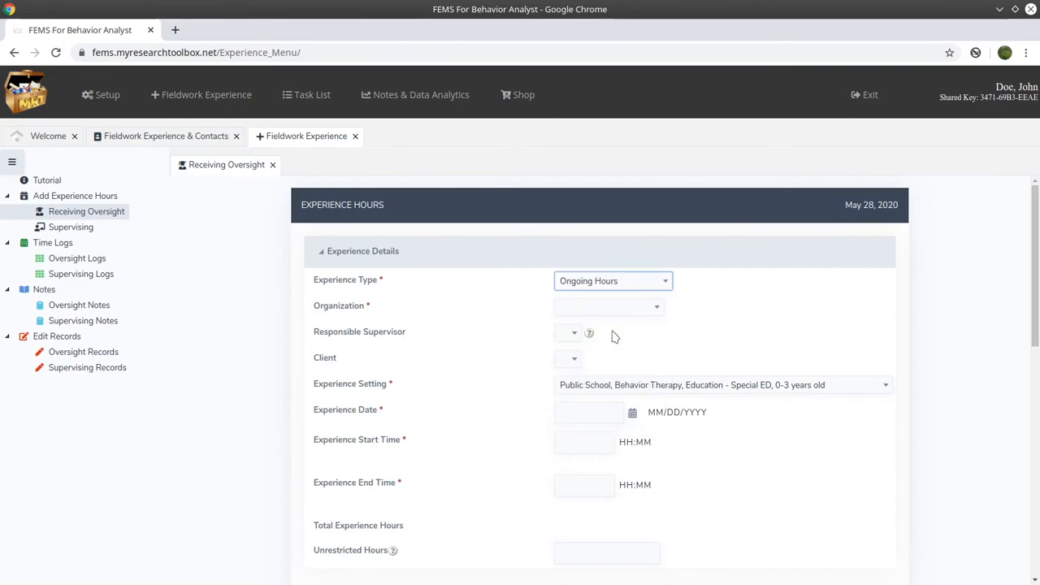
click(655, 311)
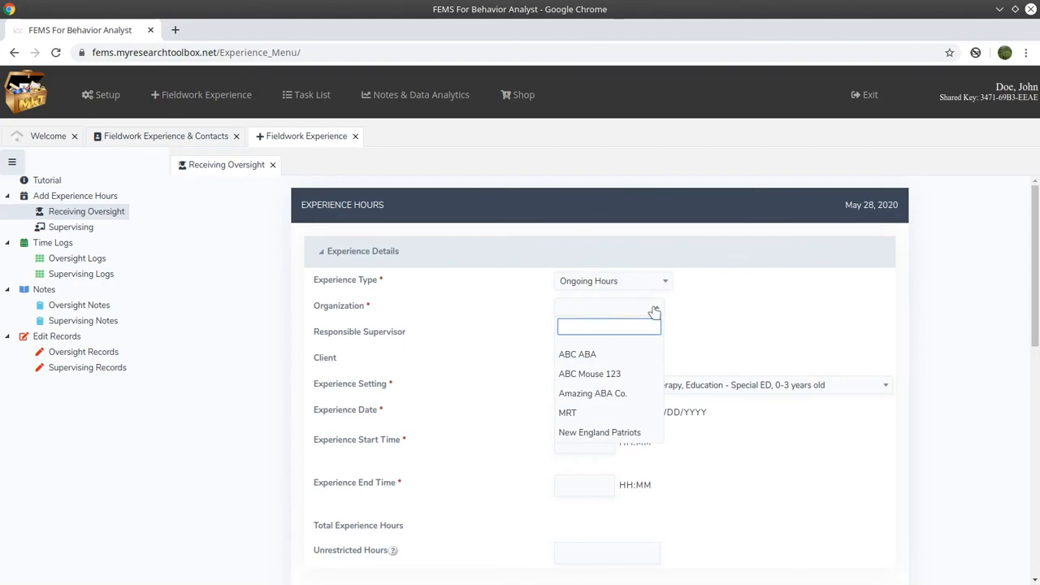
- Set the entry's organization to Amazing ABA Co. and pick the newly added client
click(635, 403)
click(571, 334)
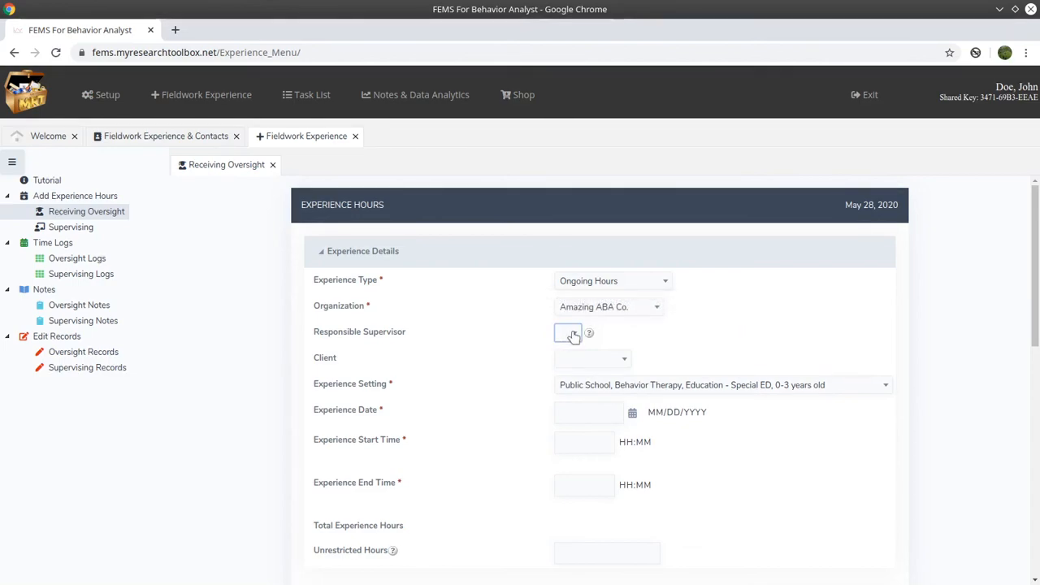
click(622, 358)
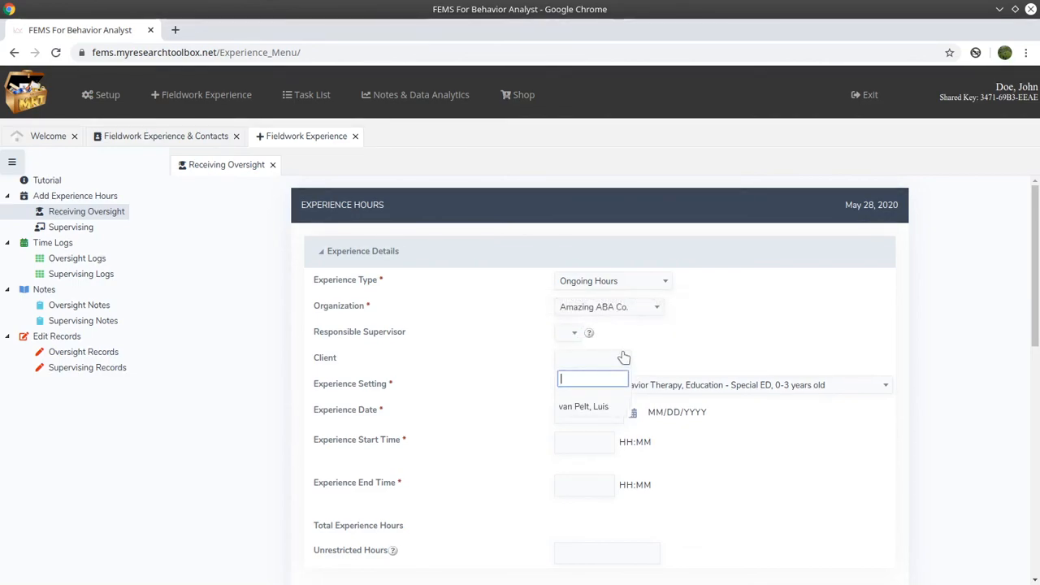
click(619, 409)
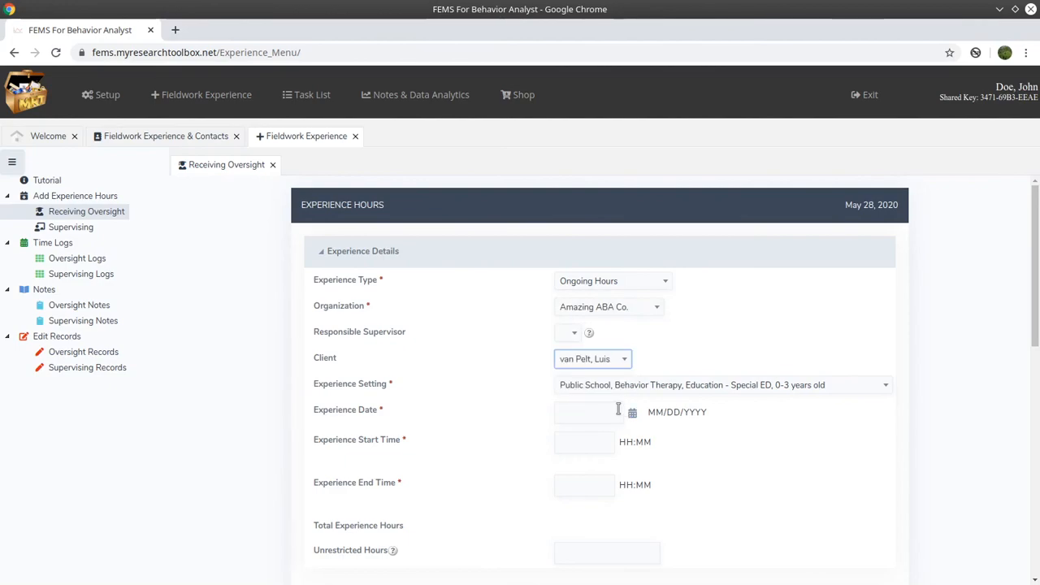
- Switch the organization to MRT, choose its only supervisor, and select the client
click(655, 310)
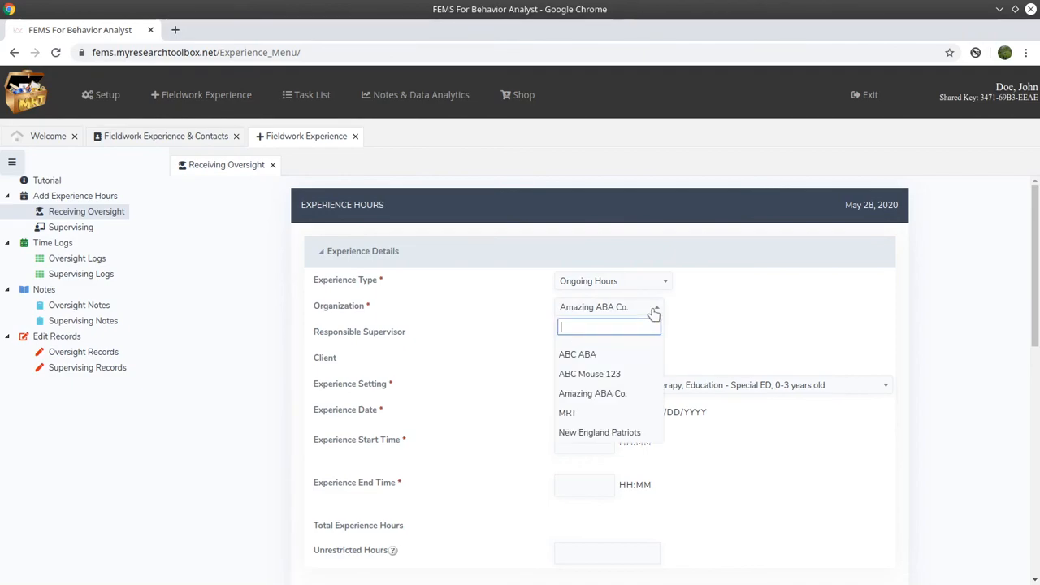
click(605, 414)
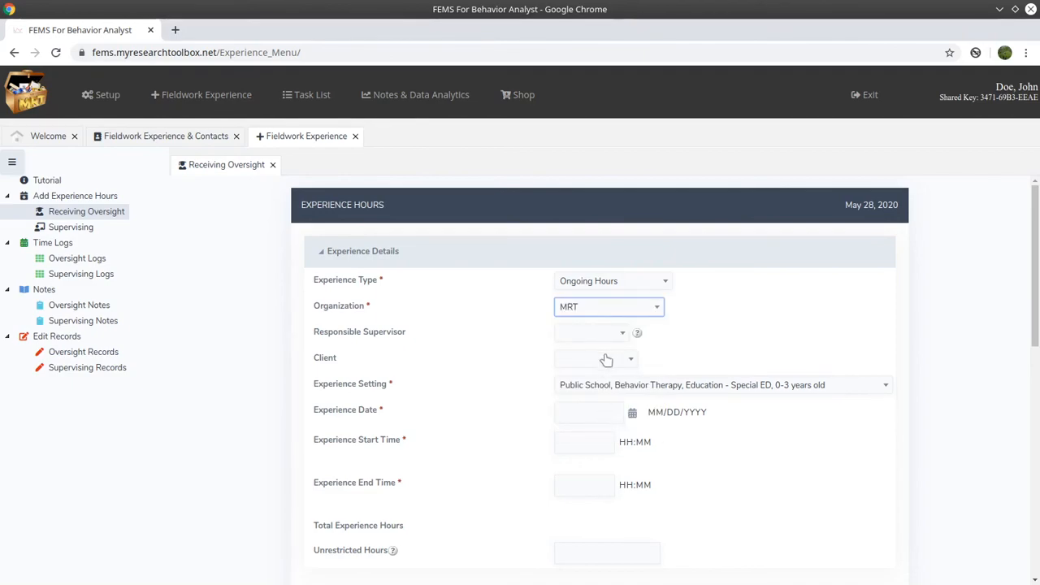
click(620, 339)
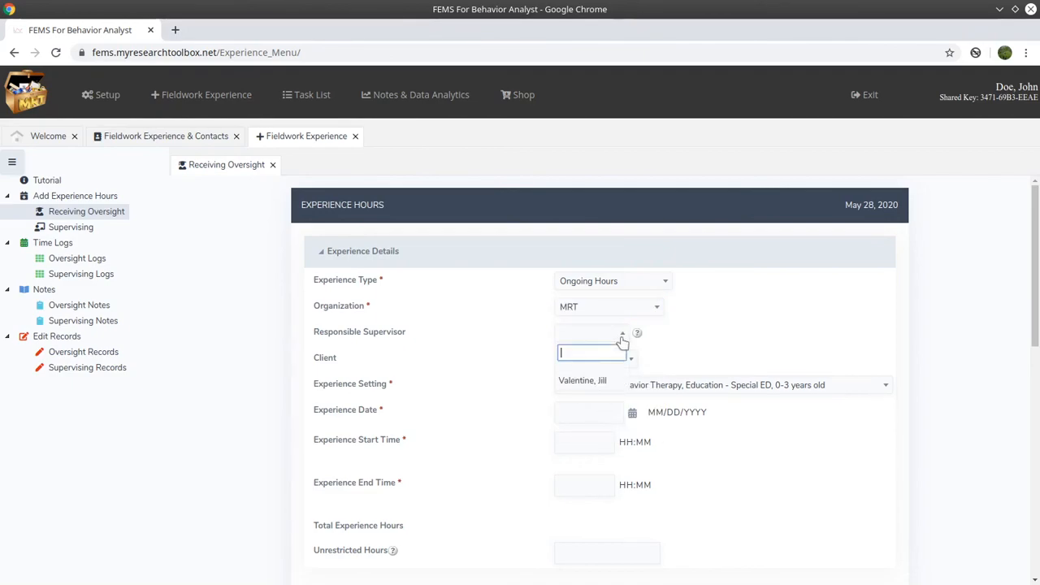
click(595, 389)
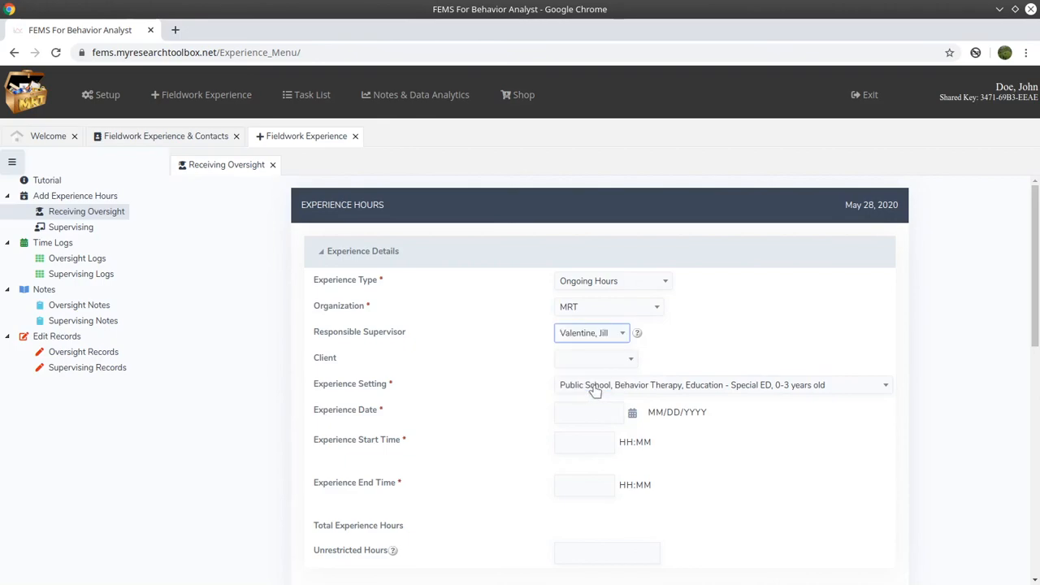
click(627, 360)
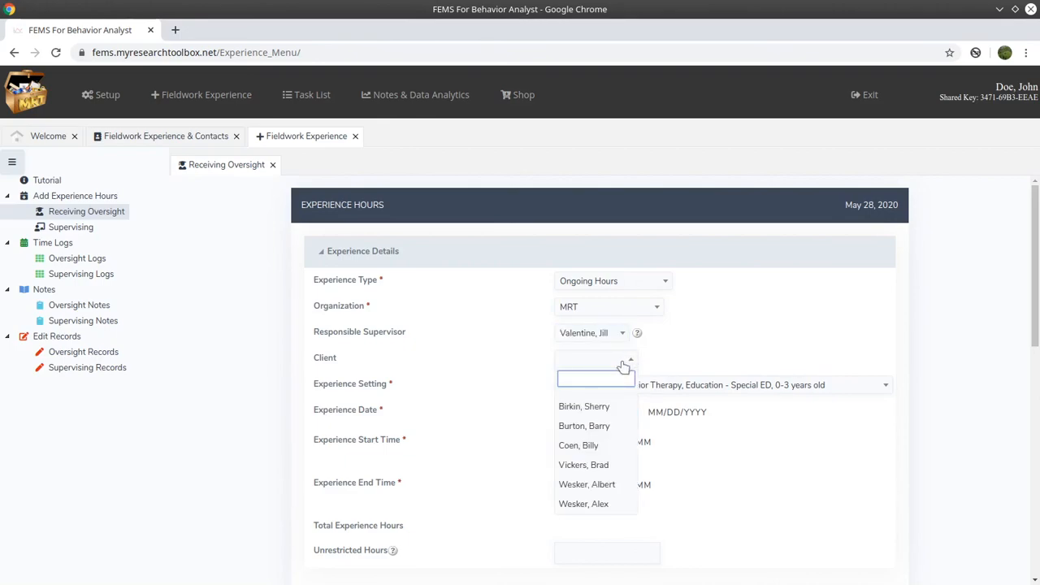
click(616, 505)
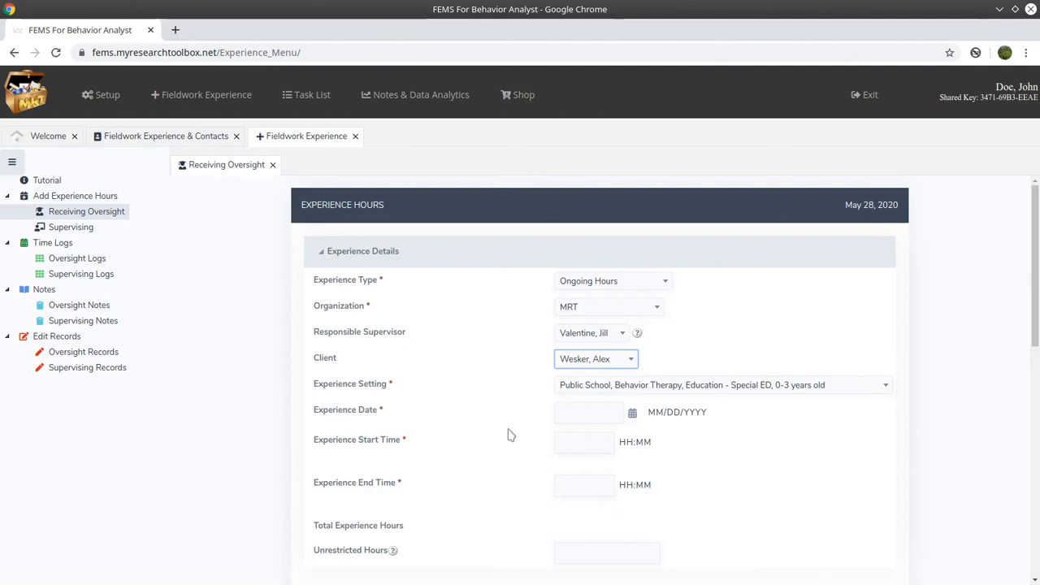
- Set Experience Setting to Clinic, Behavior Therapy, Business and open the Experience History
scroll(512, 433, down, 2)
click(788, 281)
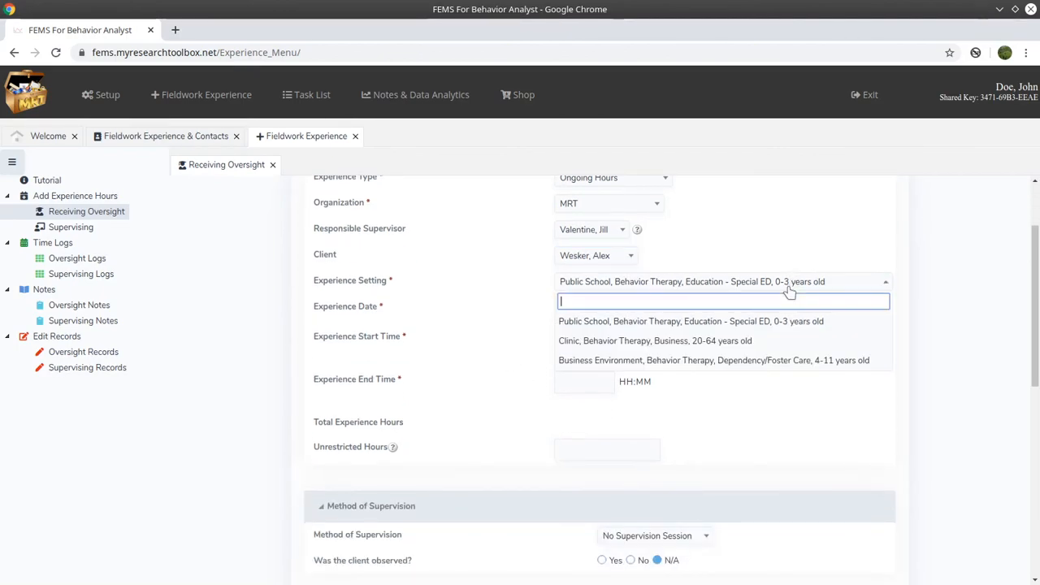
click(789, 286)
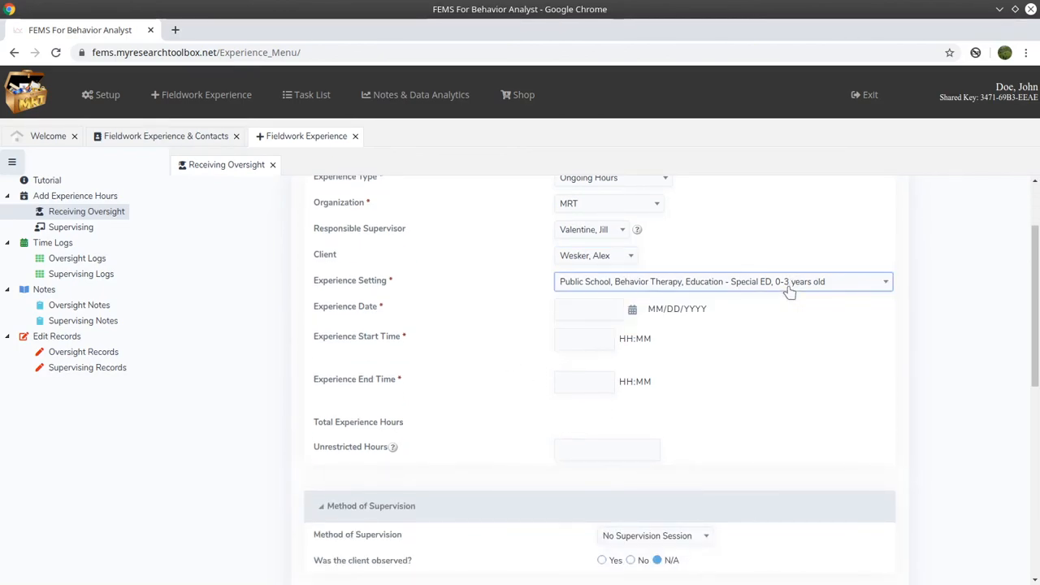
click(789, 286)
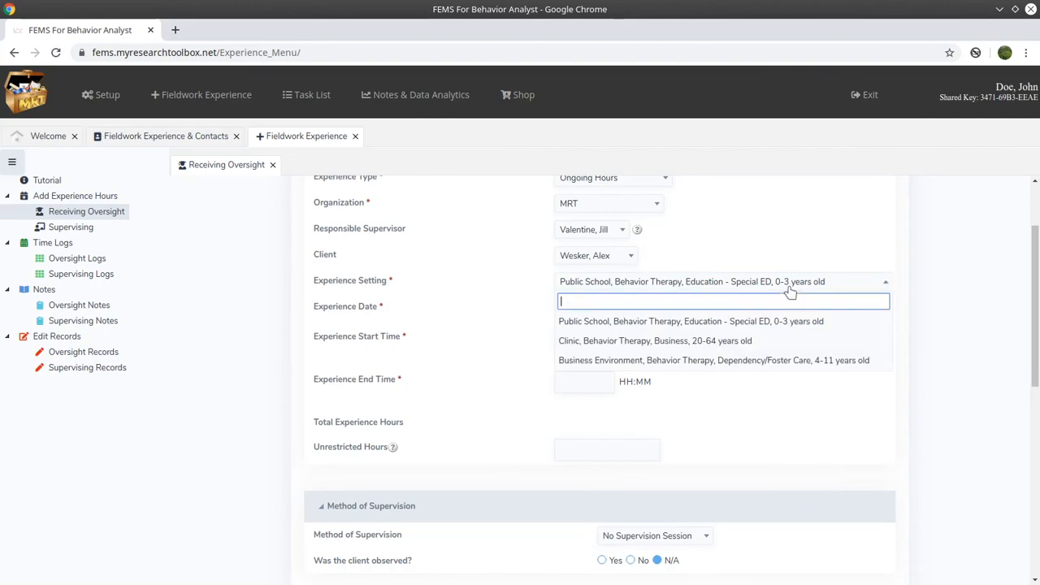
click(782, 342)
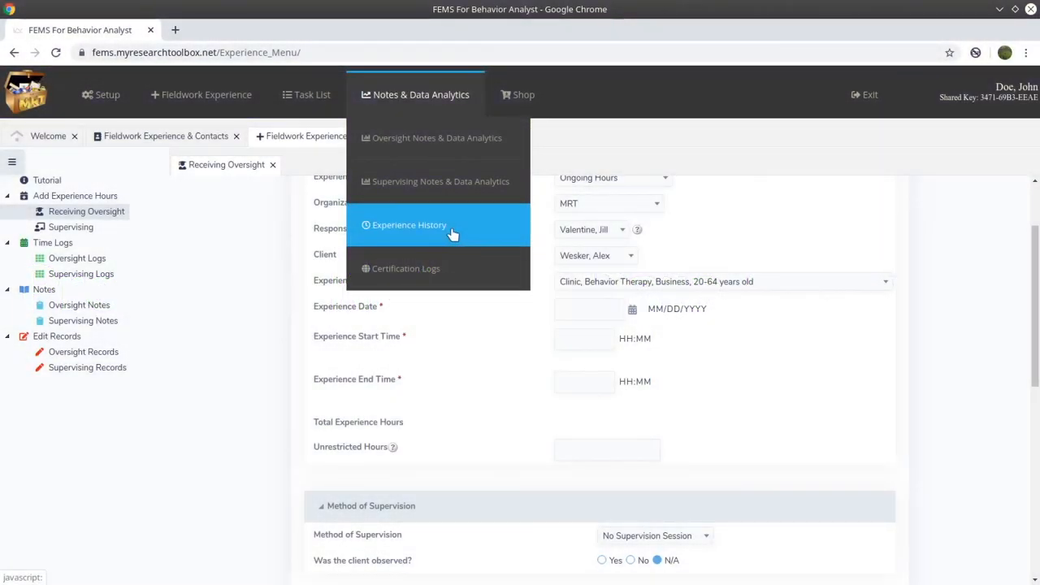
click(452, 230)
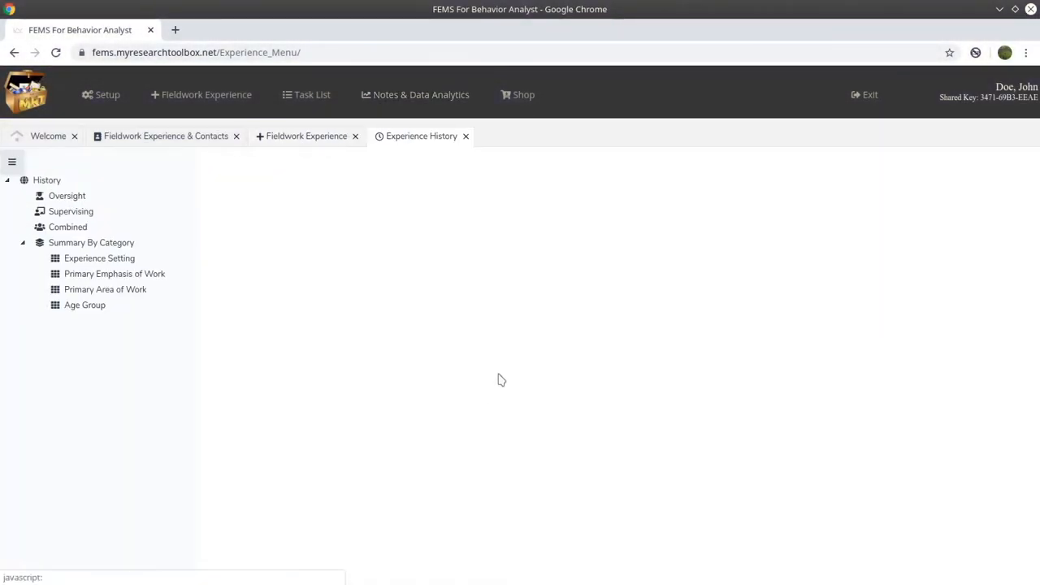
- Open the Experience Setting, Primary Emphasis, Primary Area and Age Group summaries, then Combined history
click(102, 258)
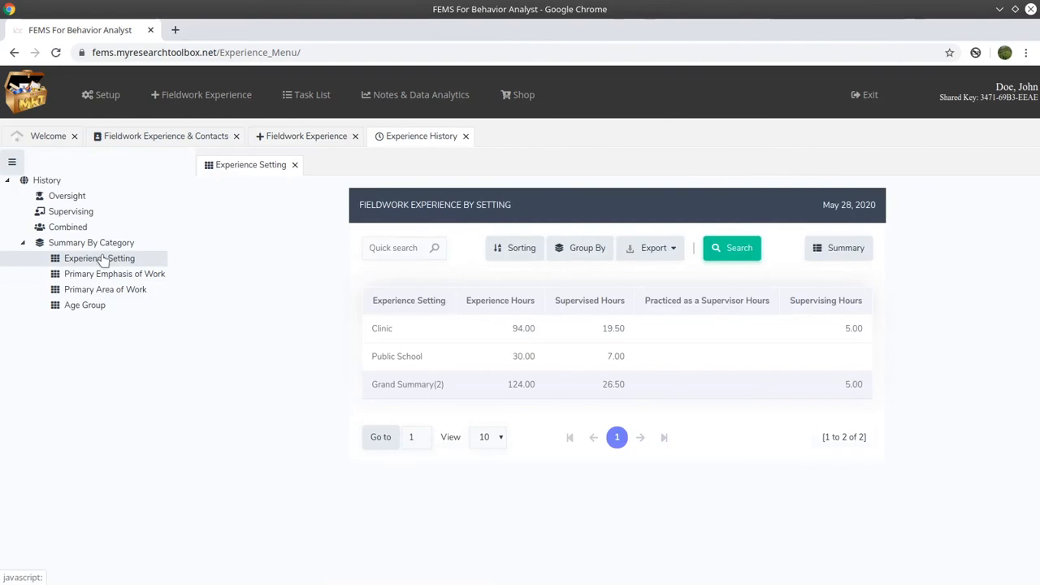
click(116, 275)
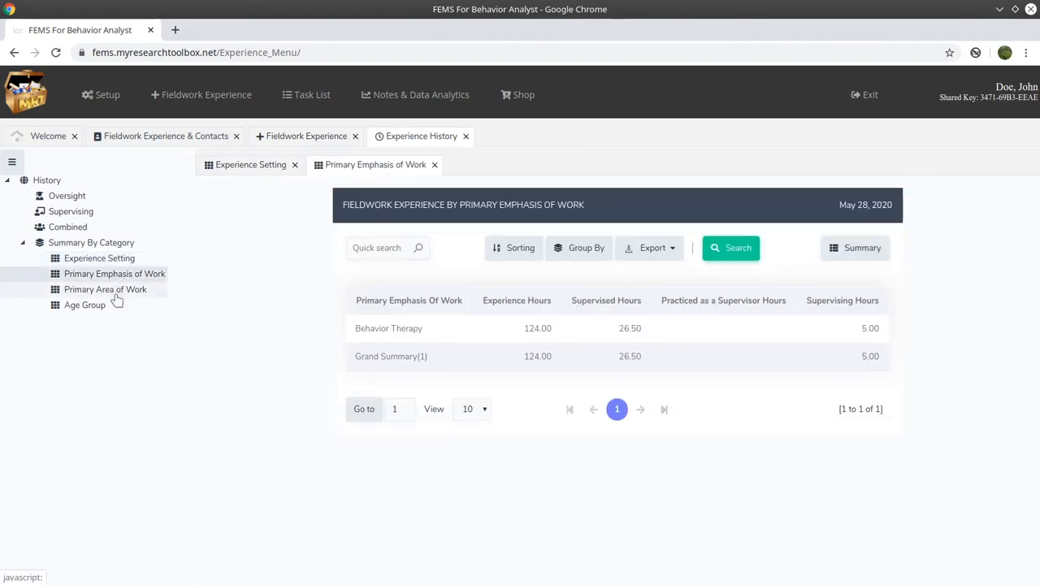
click(116, 297)
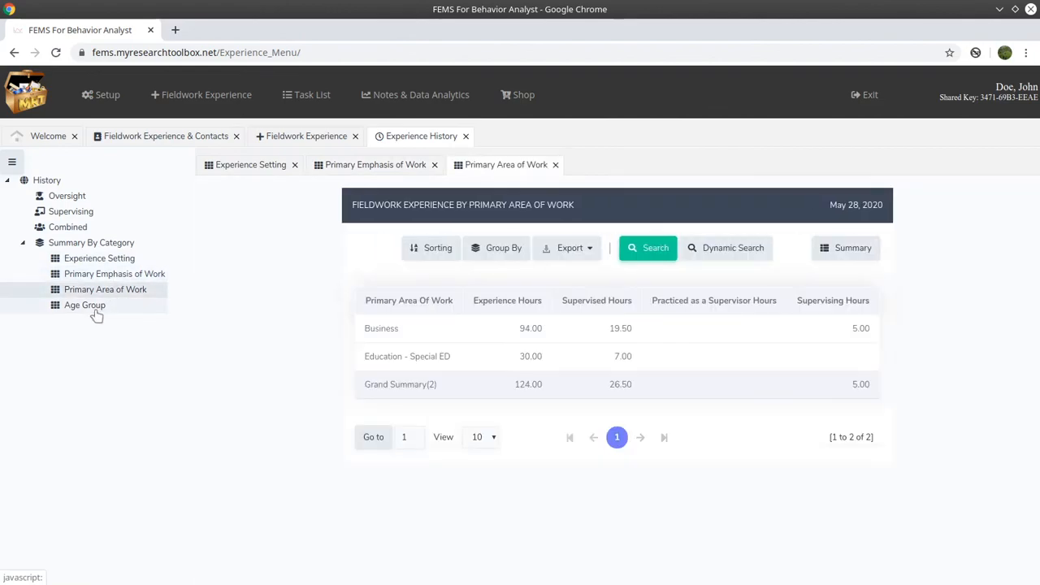
click(95, 312)
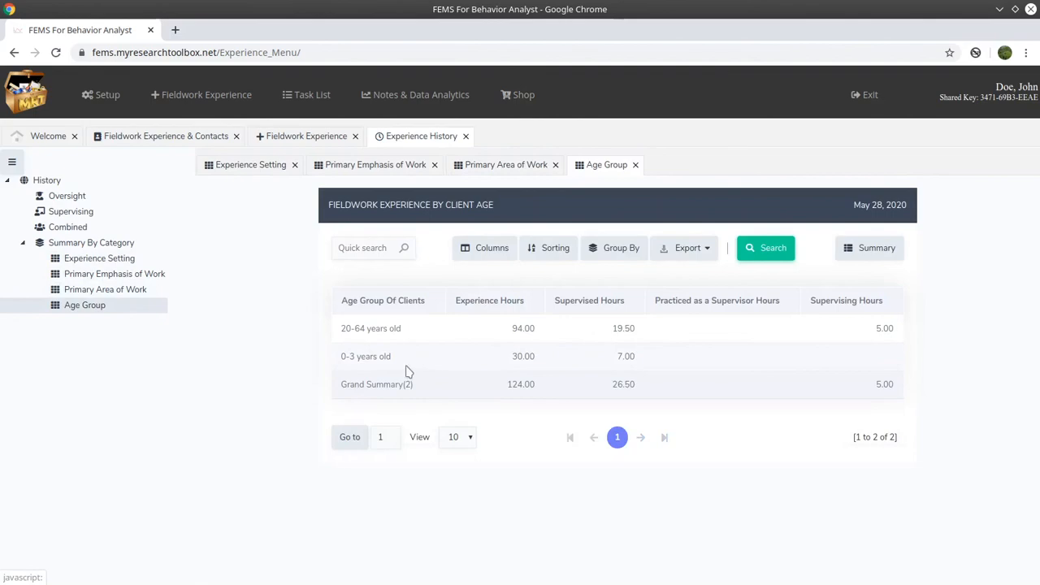
click(69, 226)
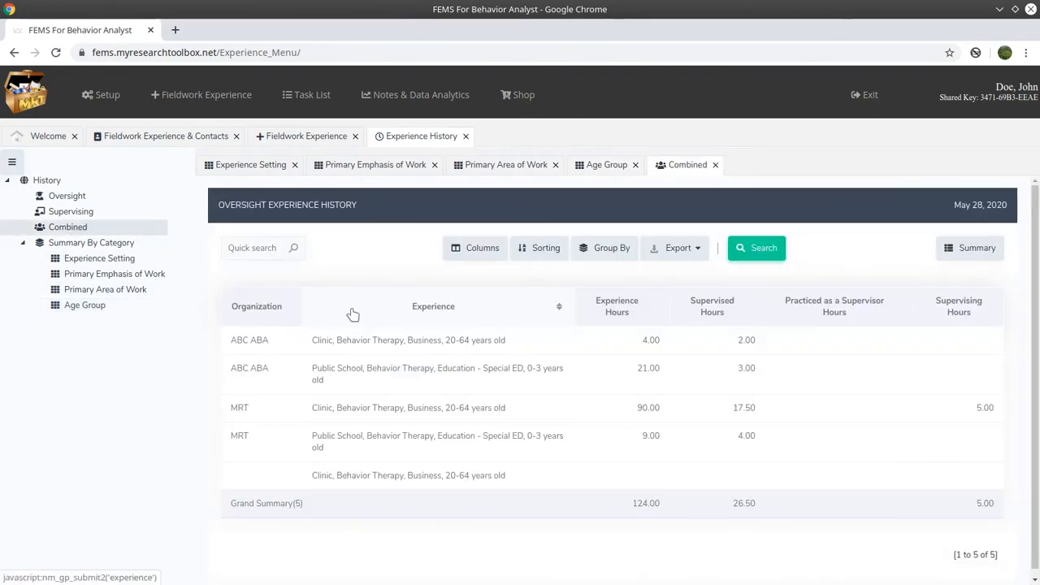
- Group the combined history summary by Experience
click(970, 248)
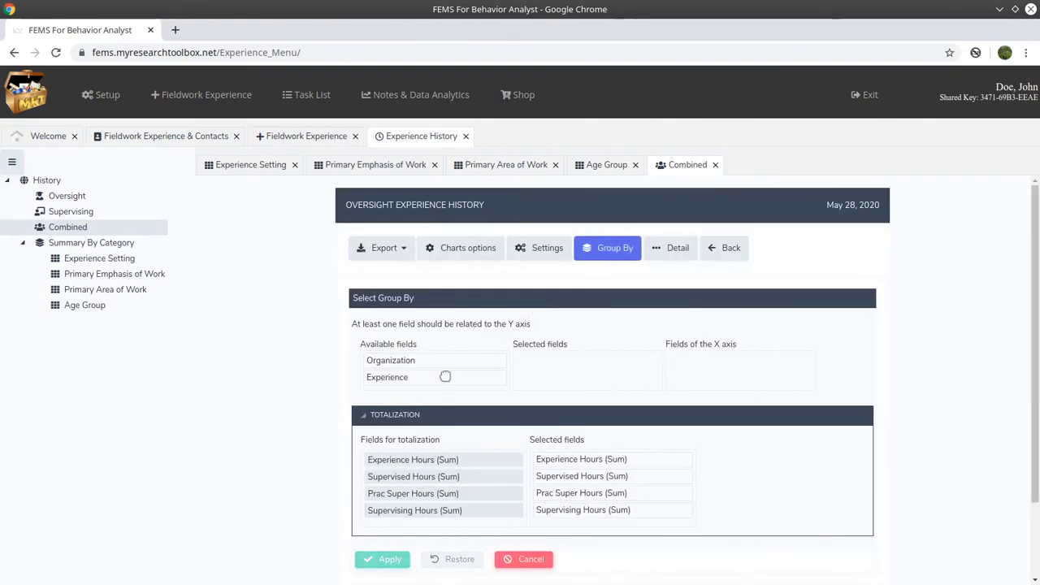
drag(446, 377, 585, 358)
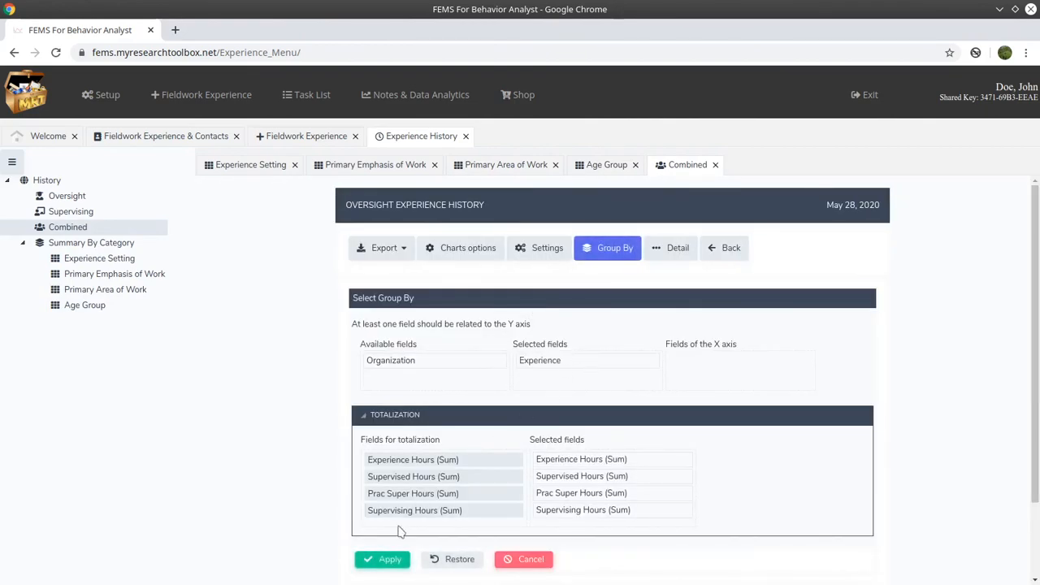
click(380, 558)
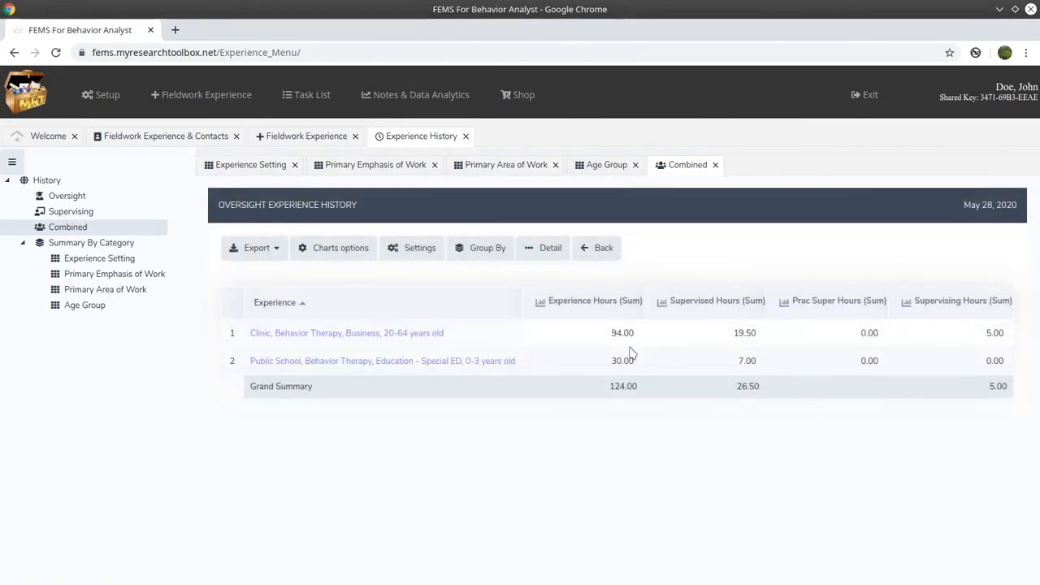
- Chart Experience Hours (Sum) as a pie chart
click(541, 303)
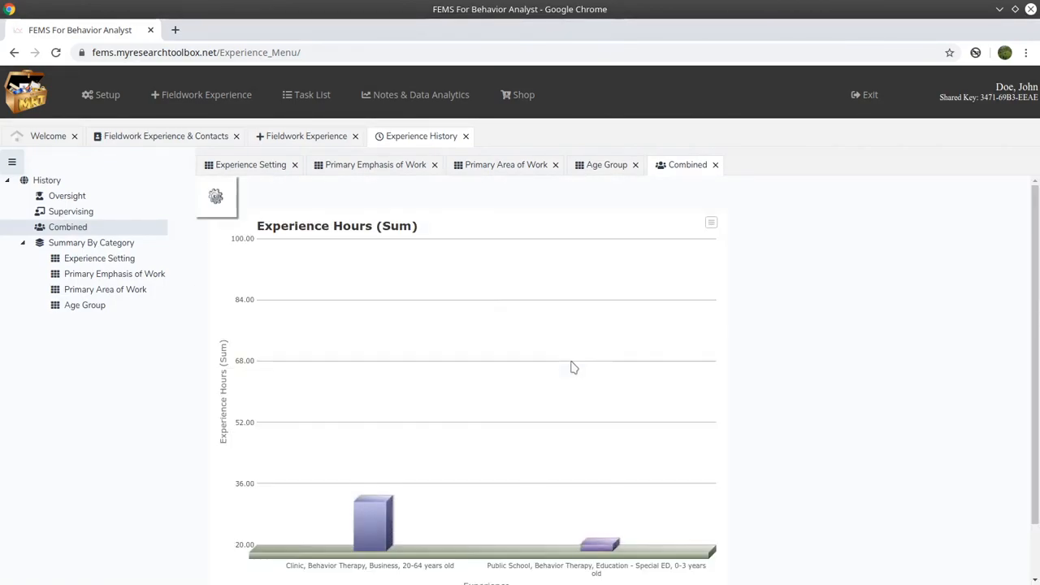
click(217, 197)
click(284, 192)
click(273, 219)
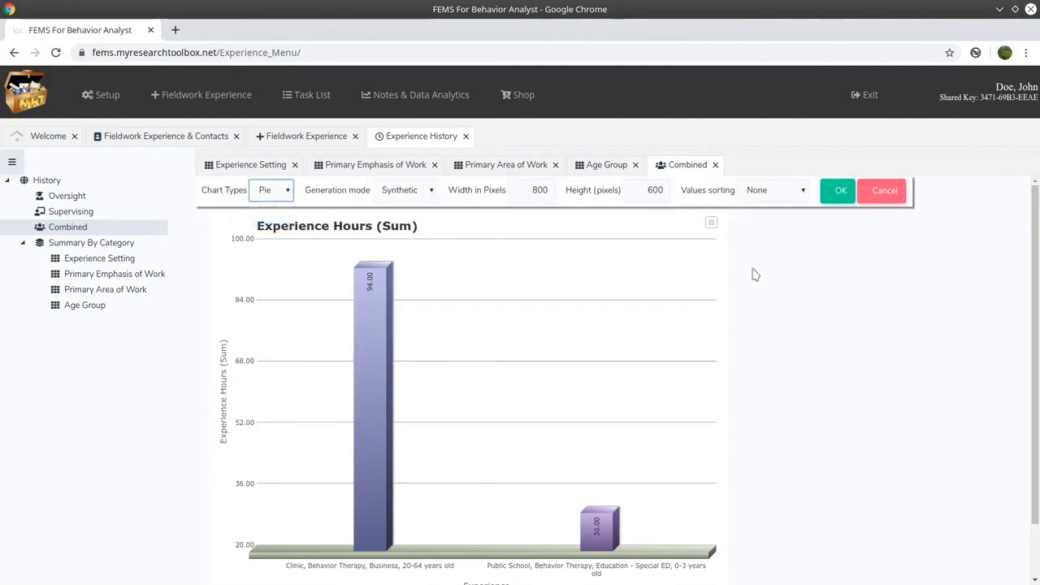
click(840, 190)
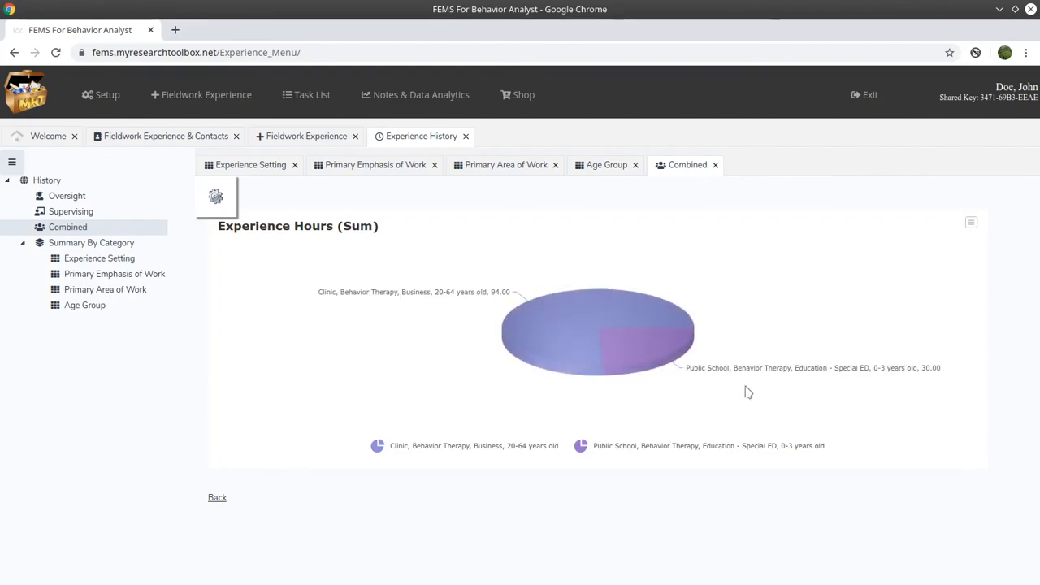
- Export the pie chart as an SVG file and close the combined history
click(970, 222)
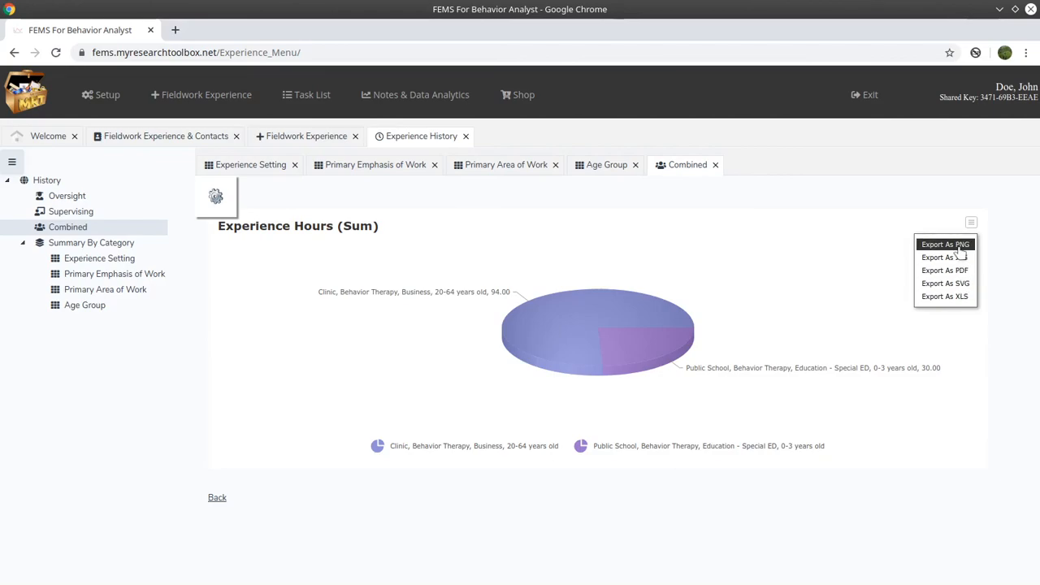
click(958, 282)
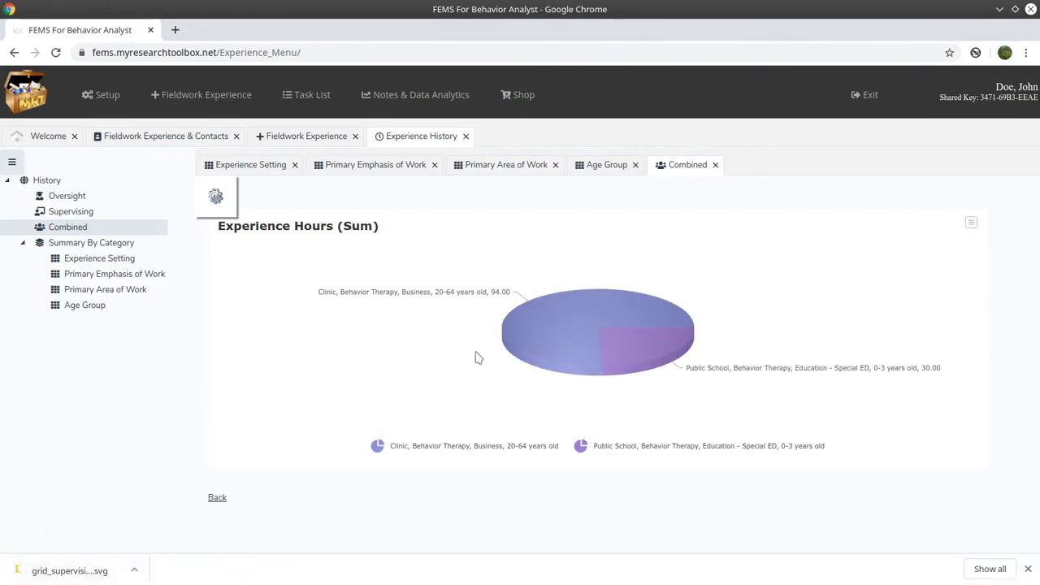
click(715, 165)
- Close the age group, area, emphasis and setting summaries, the history and the oversight form
click(636, 165)
click(555, 165)
click(434, 165)
click(294, 165)
click(466, 137)
click(298, 165)
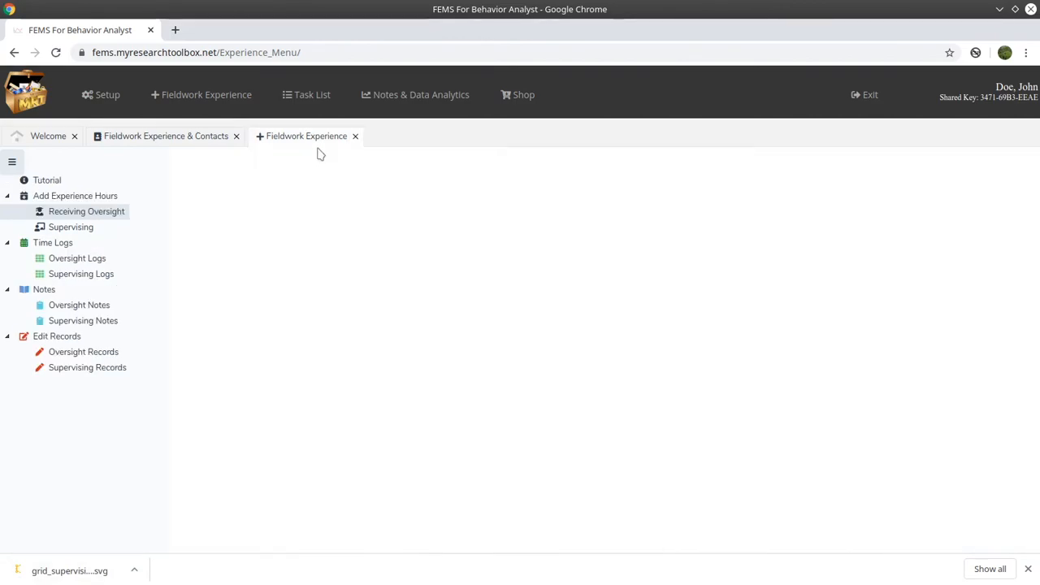
- Close the remaining fieldwork sections and reopen Setup > Fieldwork Experience & Contacts
click(355, 136)
click(235, 136)
click(100, 94)
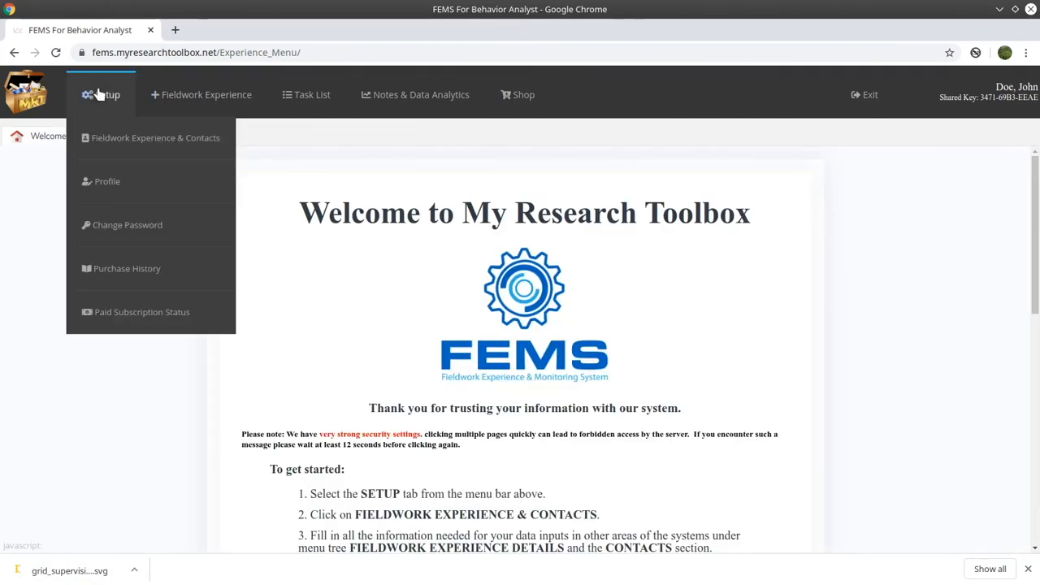
click(128, 142)
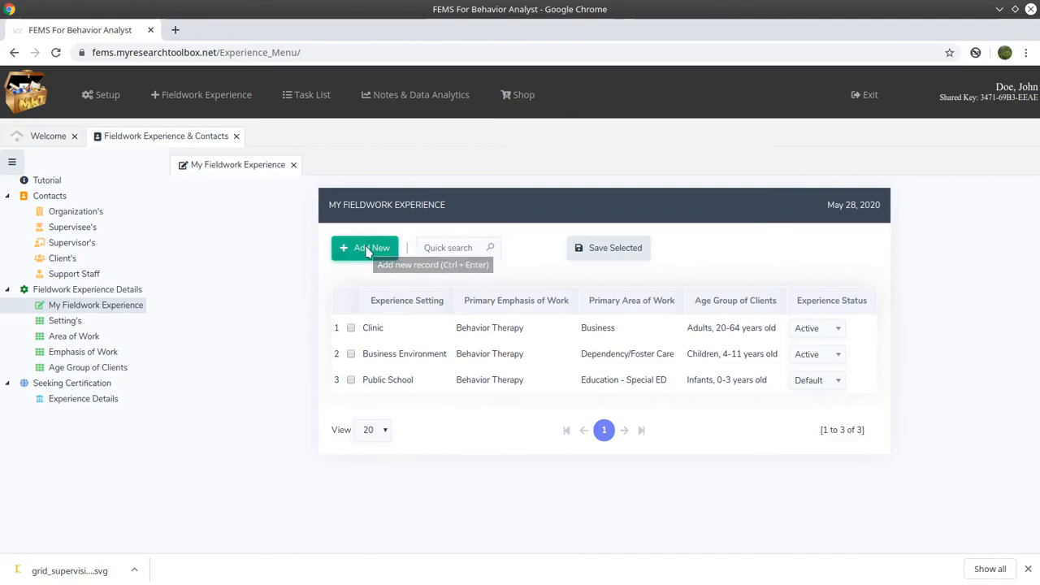
- Start a new experience row: Hospital, Brain Injury Rehabilitation, area of work Health
click(365, 252)
click(388, 329)
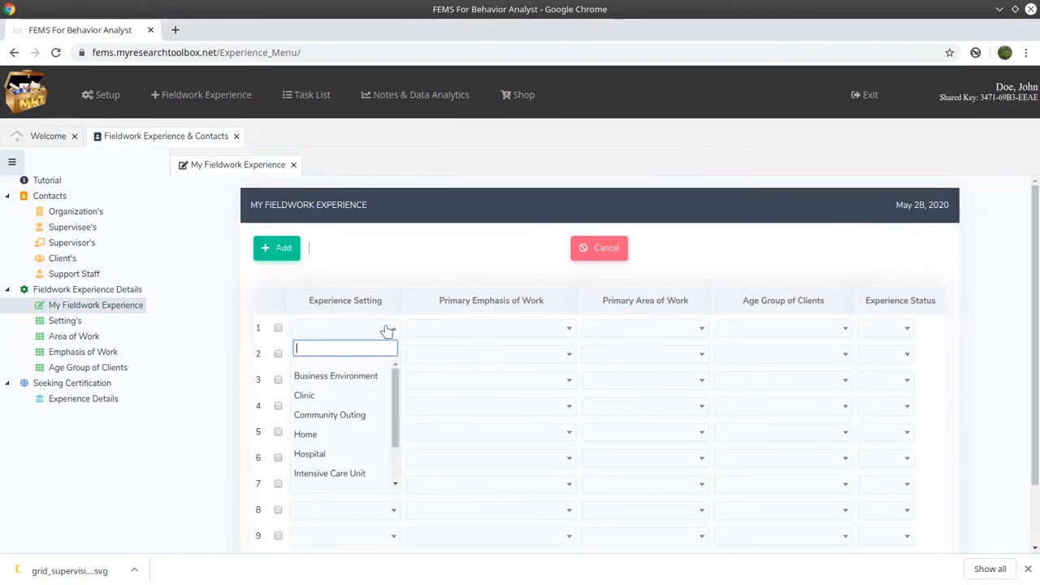
scroll(351, 401, down, 1)
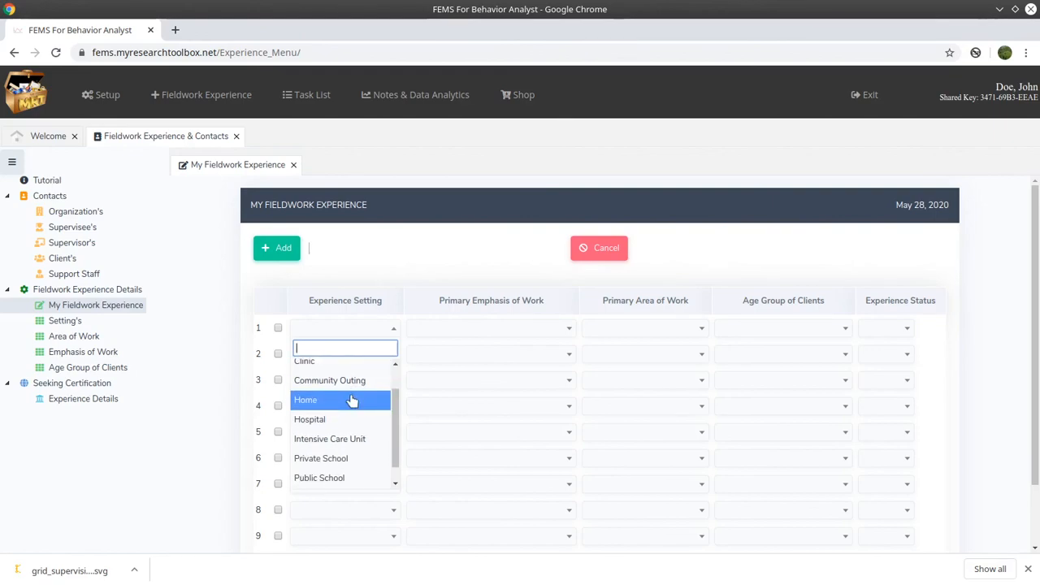
click(347, 422)
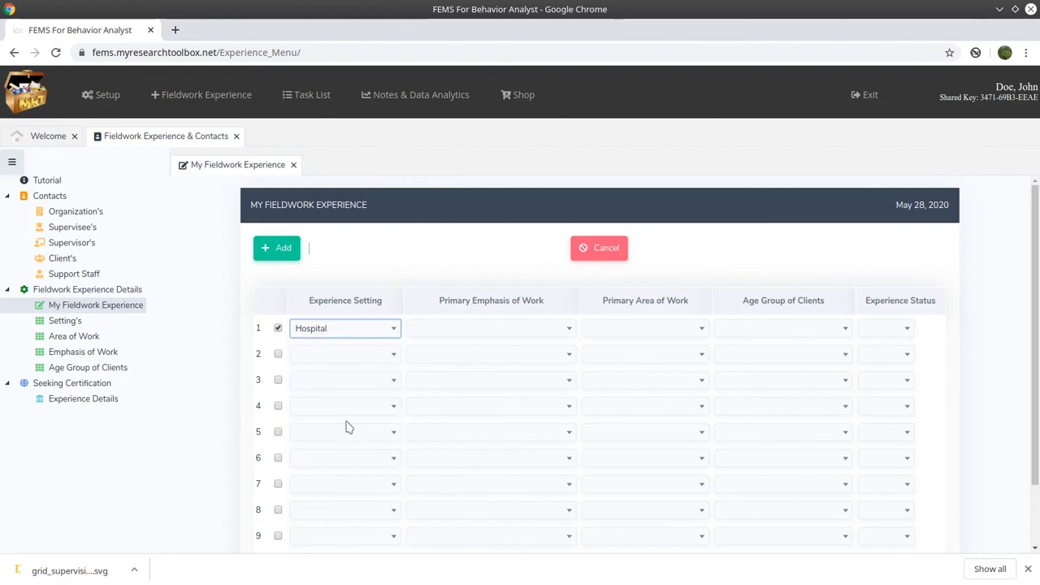
click(521, 330)
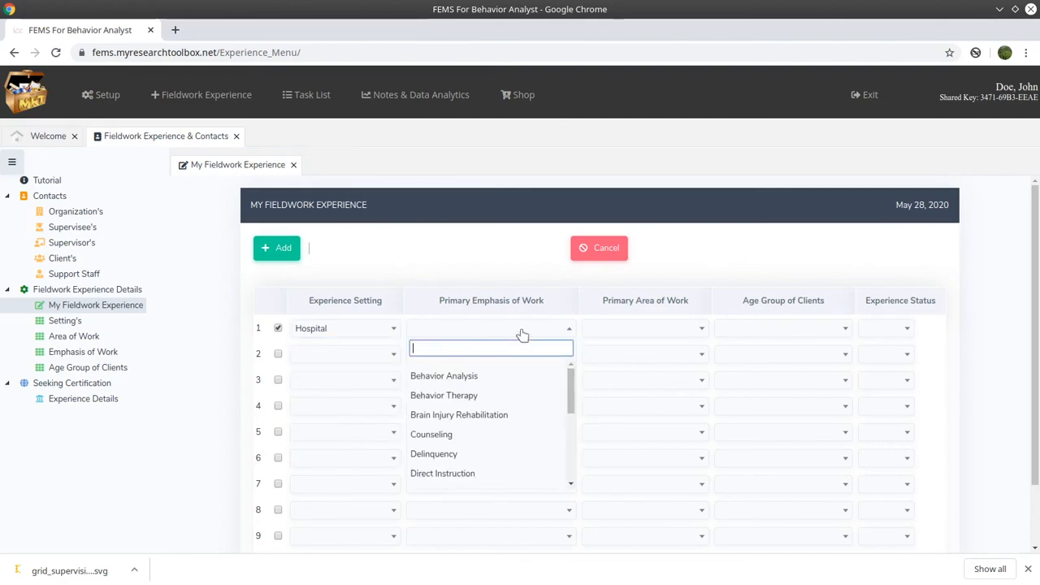
click(514, 421)
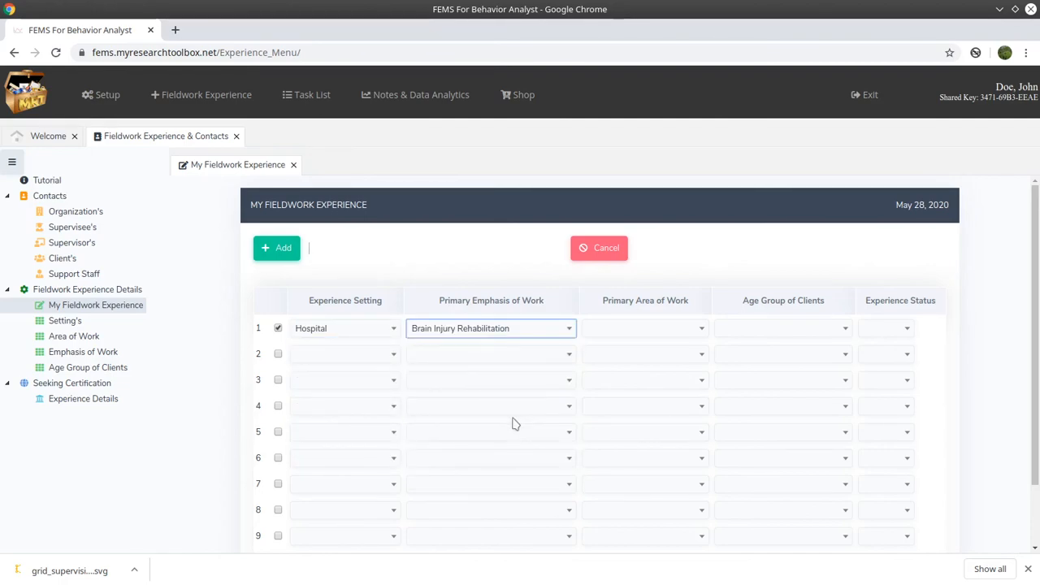
click(694, 330)
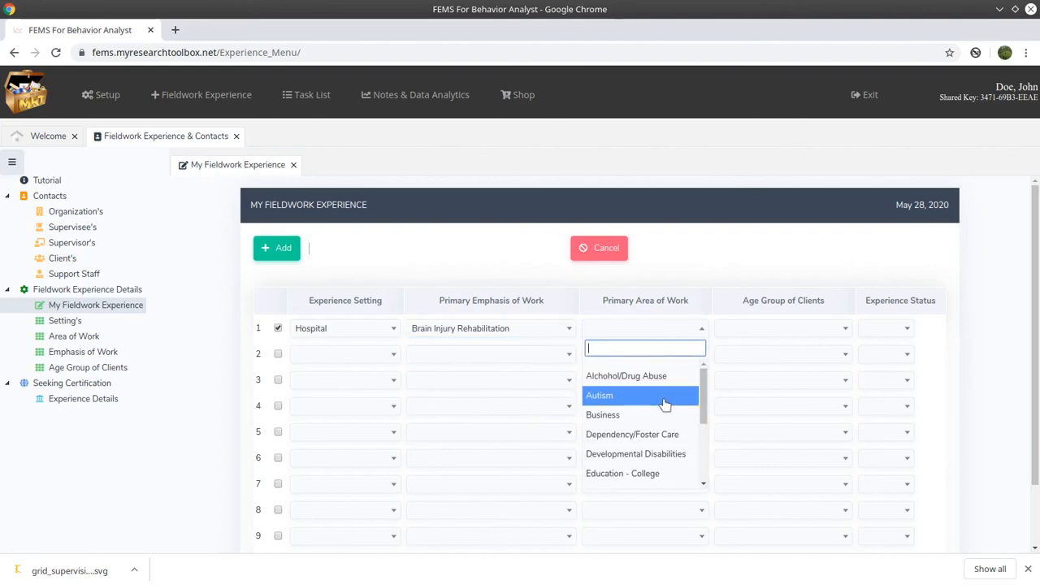
scroll(664, 404, down, 4)
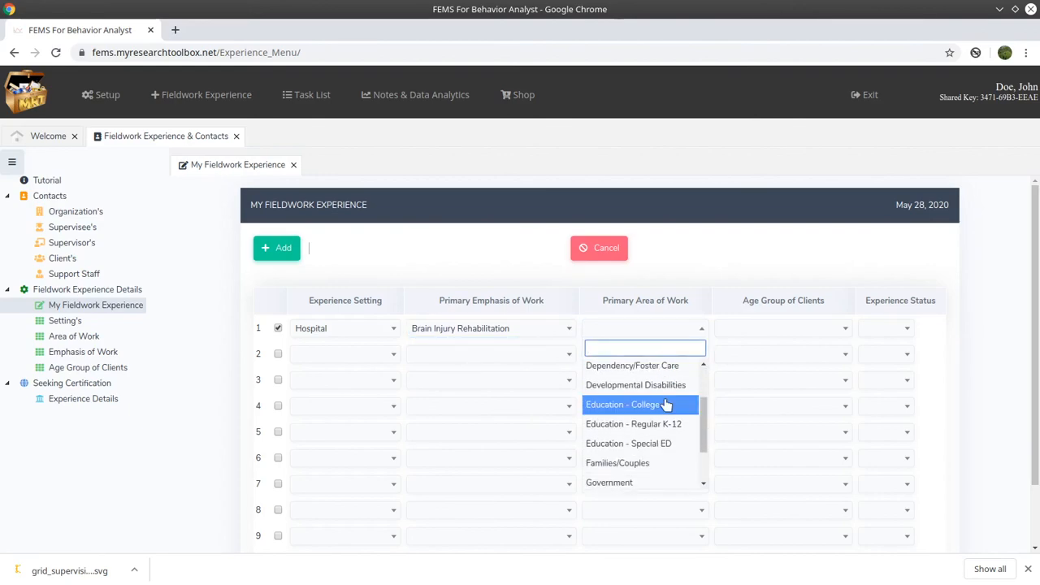
click(650, 439)
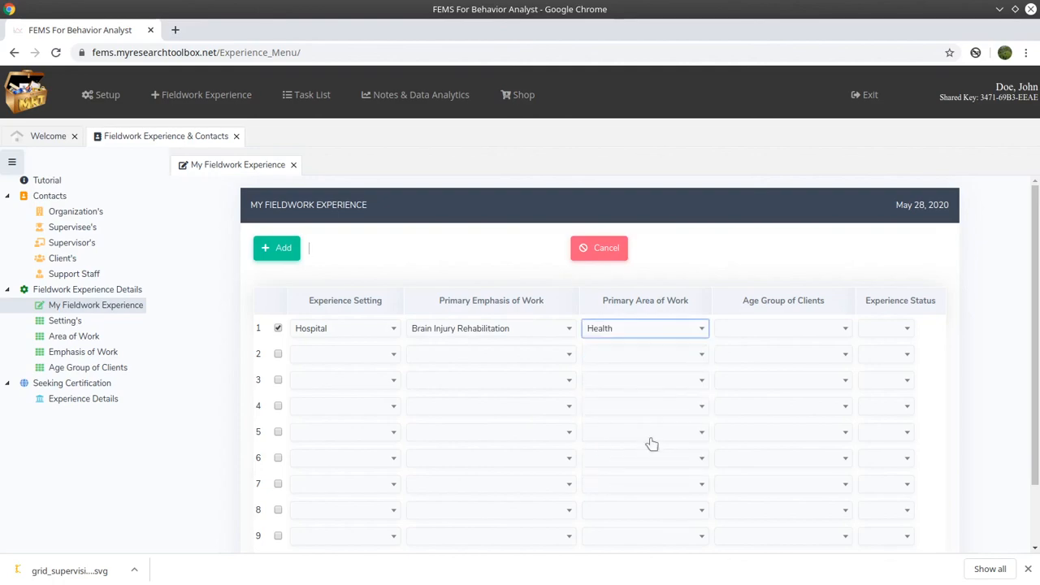
- Set age group Adults 20-64 years old and status Active, then save the Hospital record
click(805, 333)
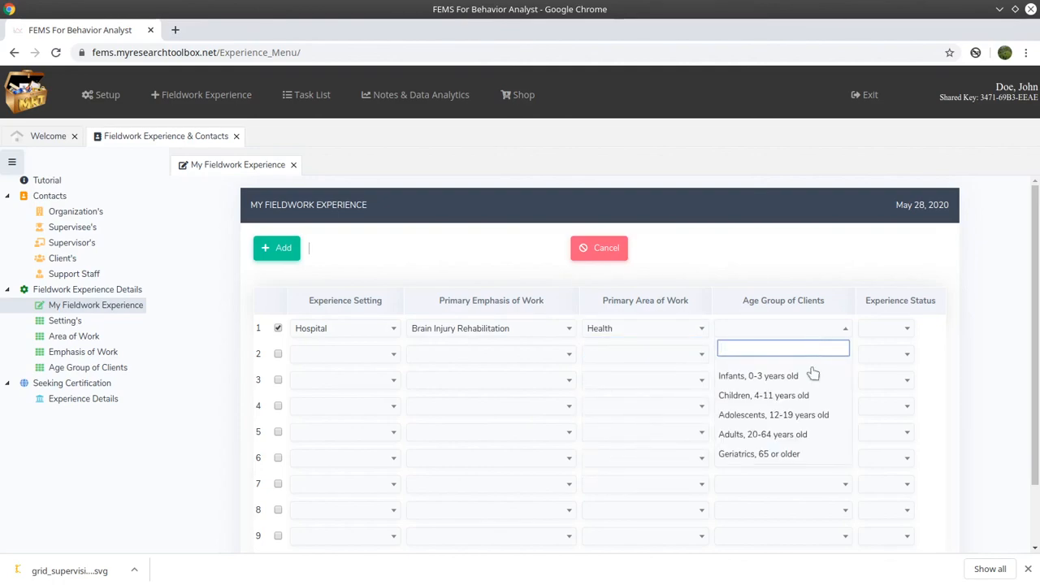
click(809, 433)
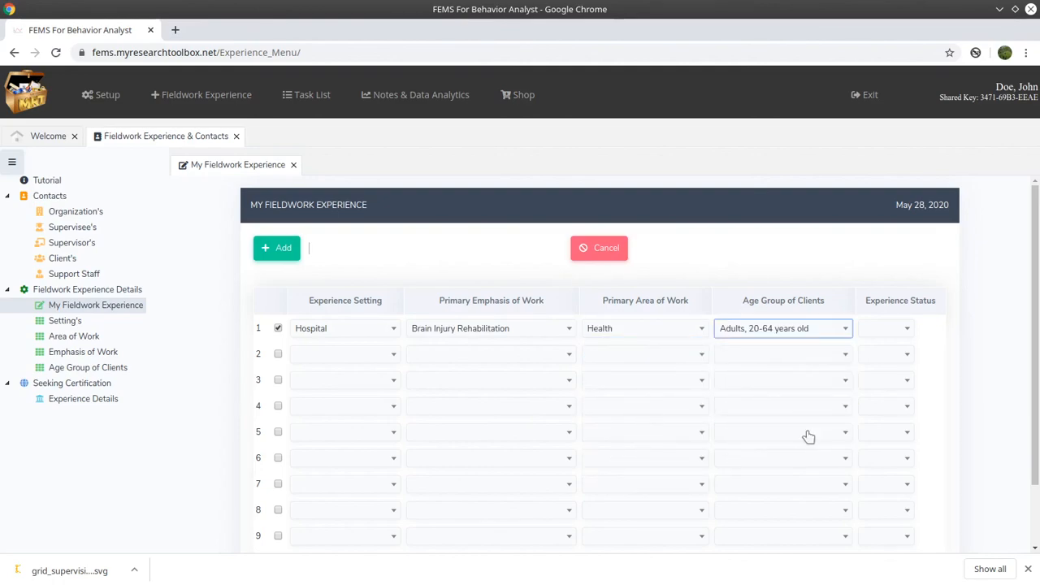
click(902, 333)
click(886, 377)
click(483, 257)
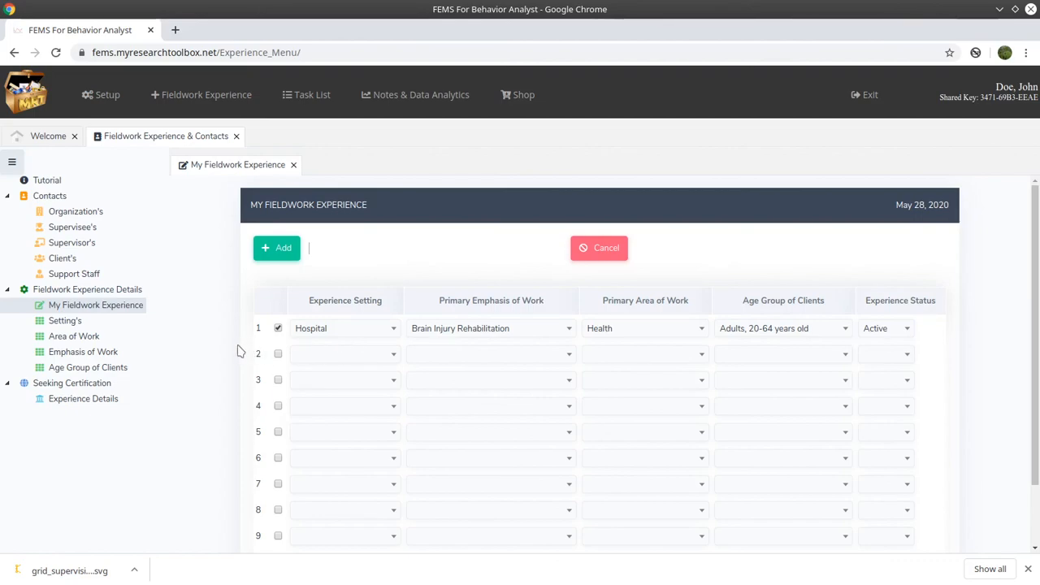
click(392, 355)
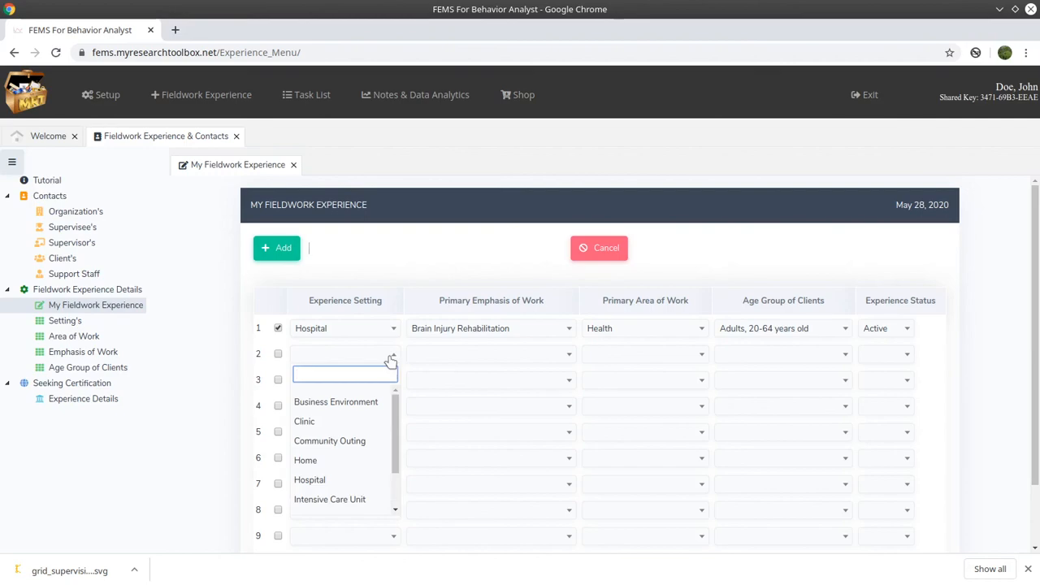
click(392, 360)
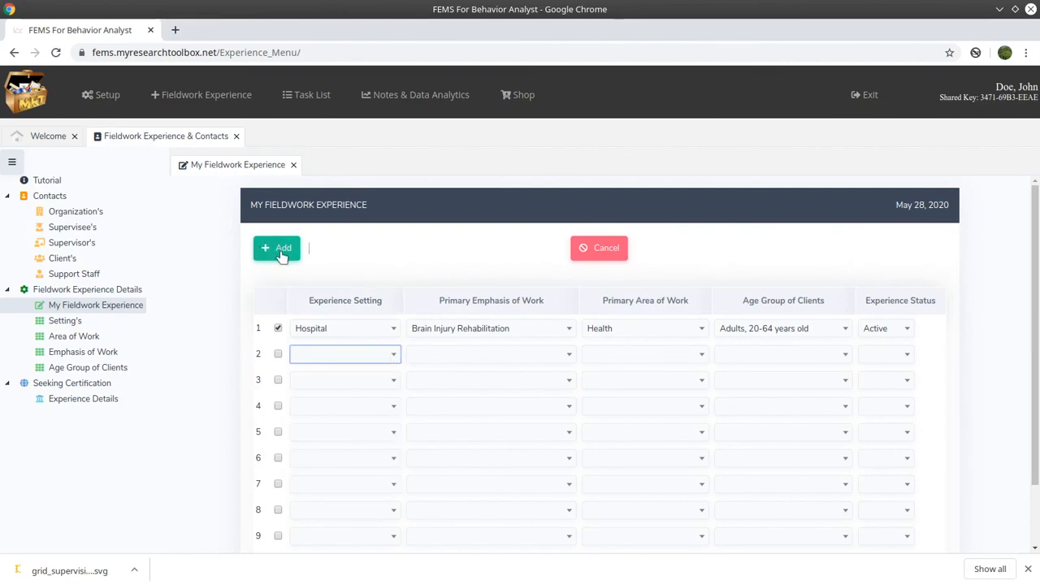
click(283, 248)
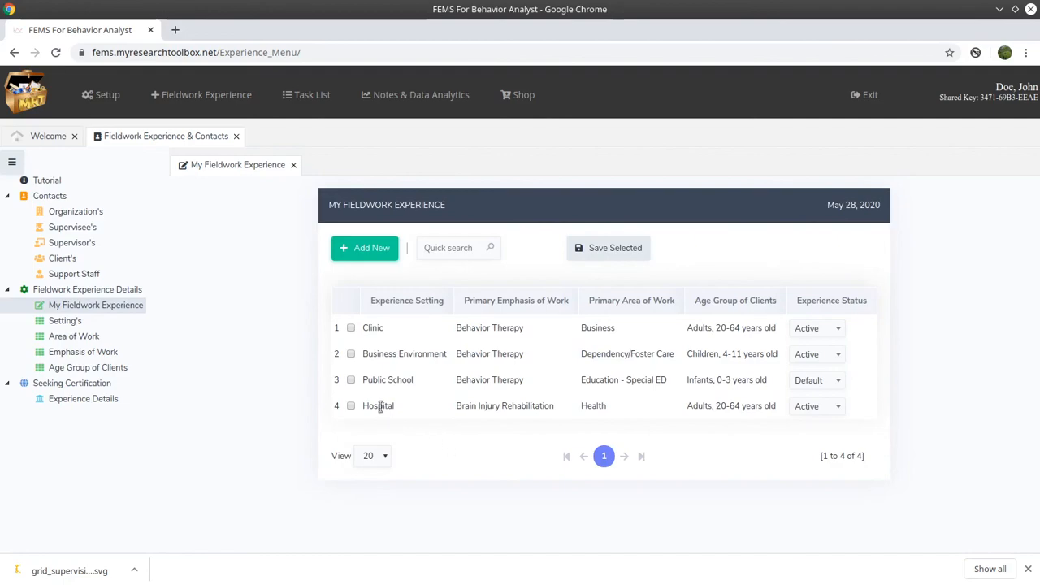
drag(367, 405, 415, 412)
click(416, 412)
click(87, 324)
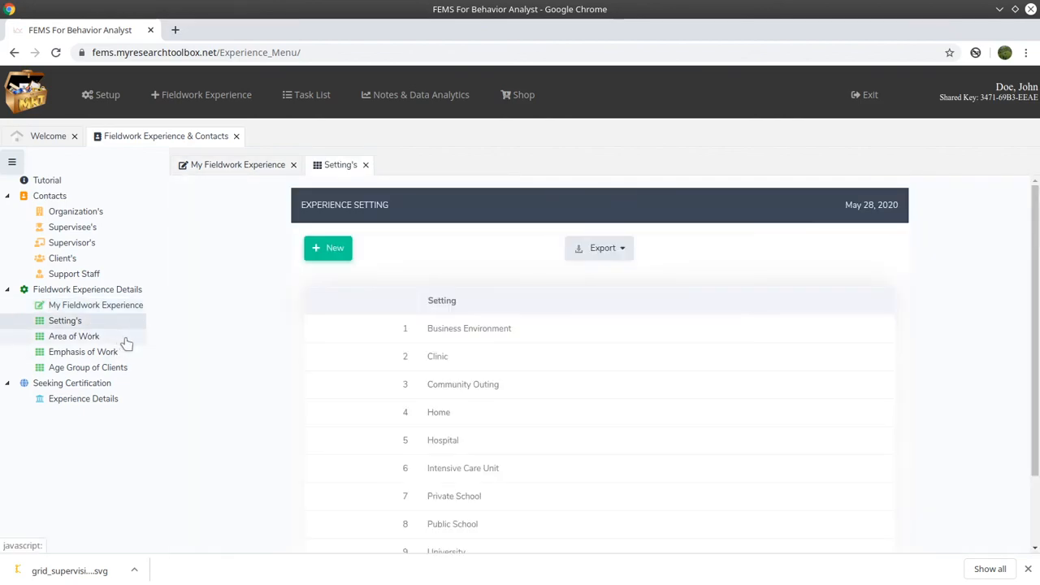
click(339, 254)
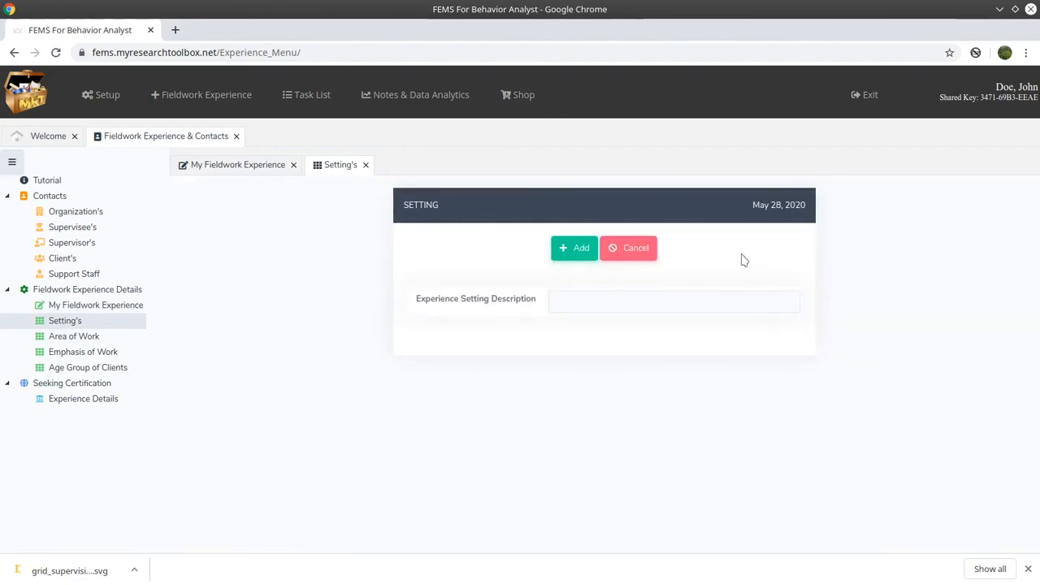
click(366, 165)
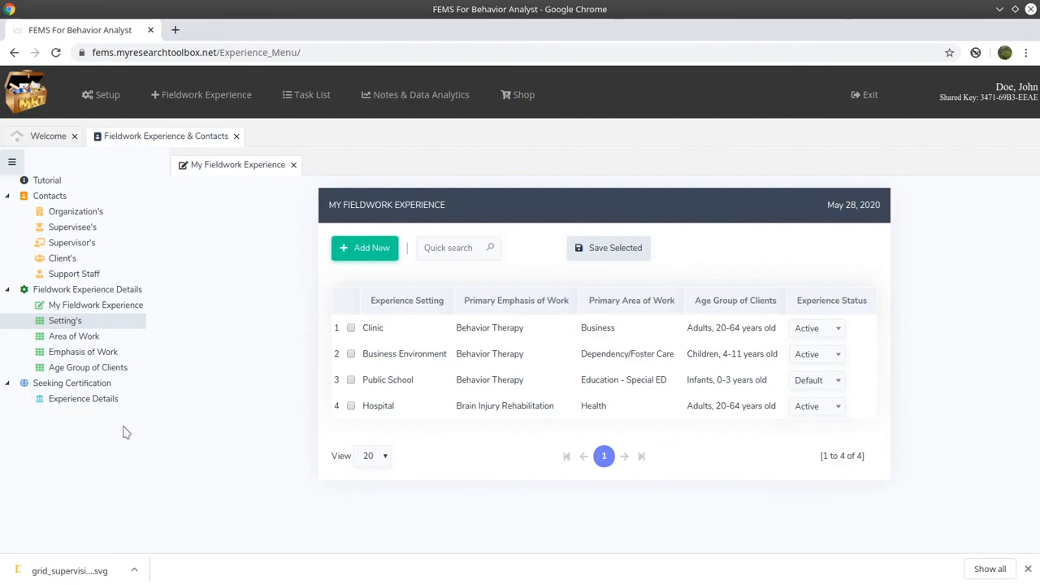
click(125, 399)
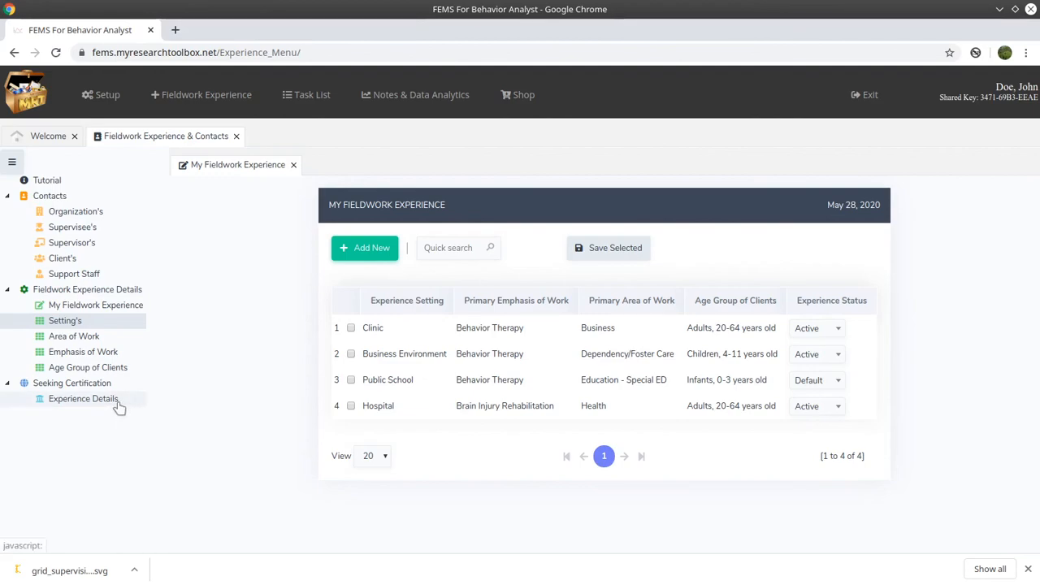
- View Seeking Certification Experience Details, then go back to the BCaBA and BCBA program list
click(118, 400)
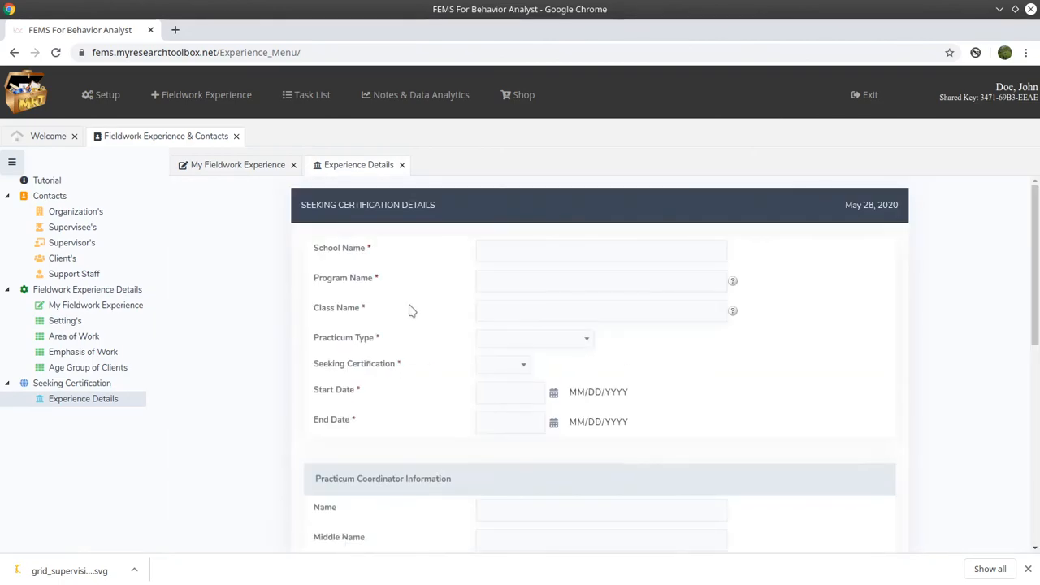
scroll(434, 370, down, 6)
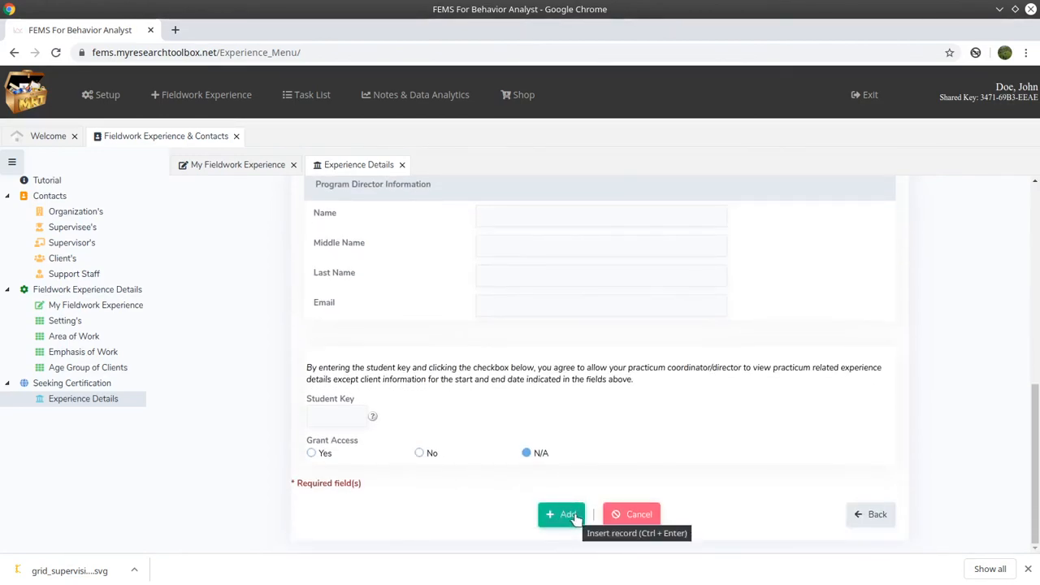
click(876, 514)
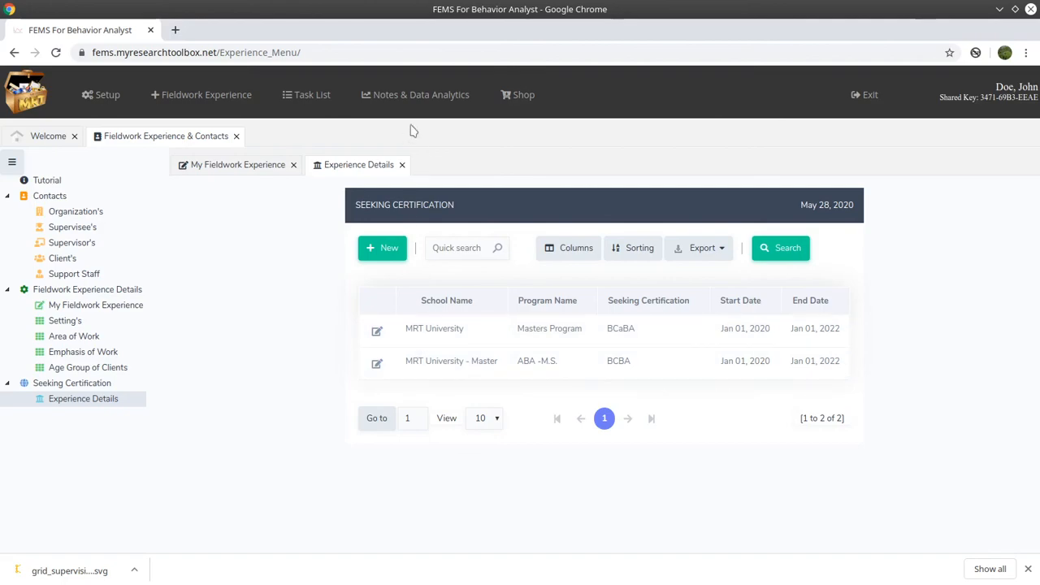
mouse_move(378, 89)
mouse_move(432, 272)
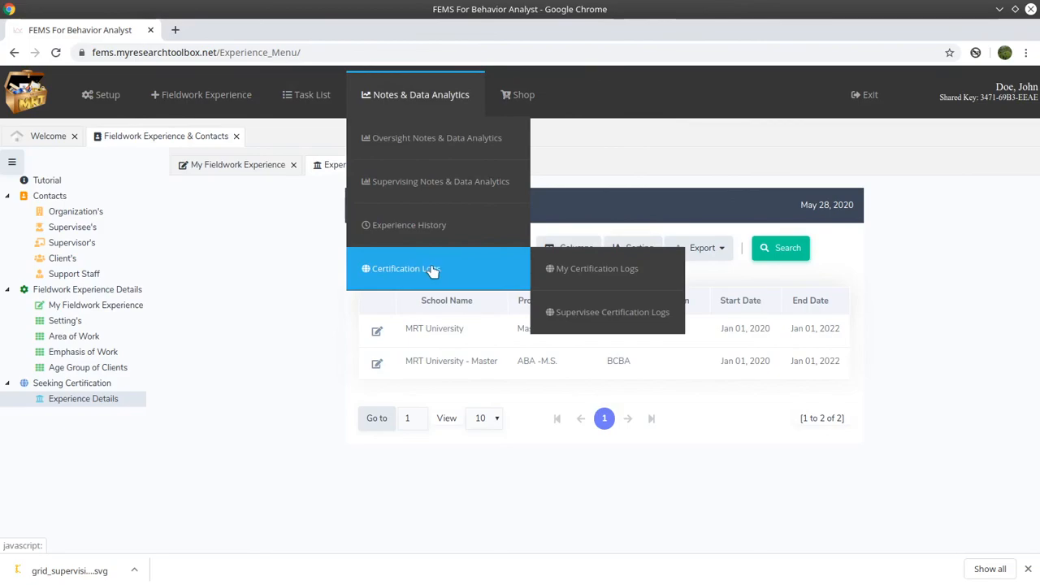
- Open My Certification Logs and collapse the side menu for a wider grid
click(589, 272)
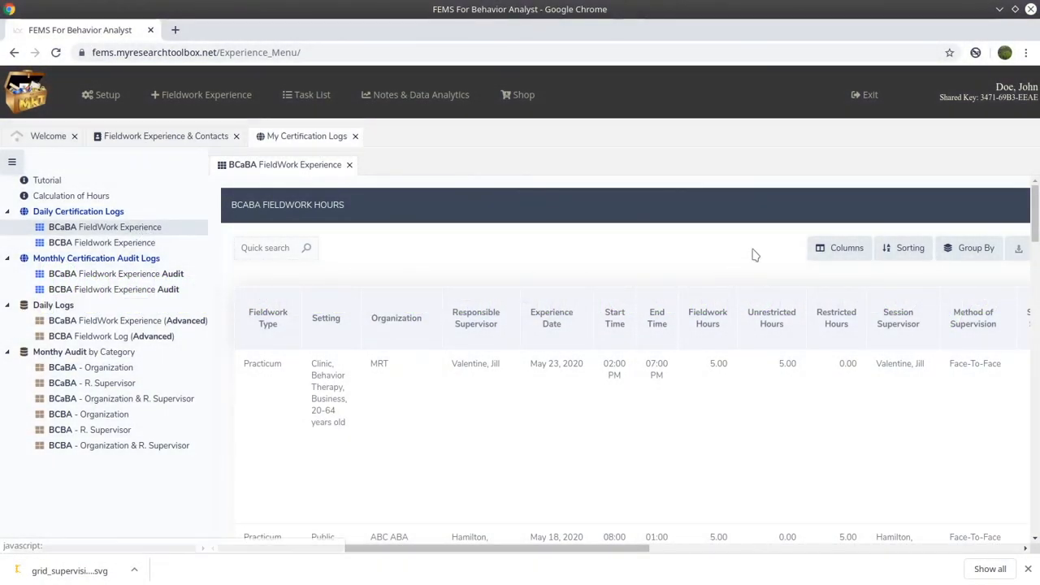
click(12, 165)
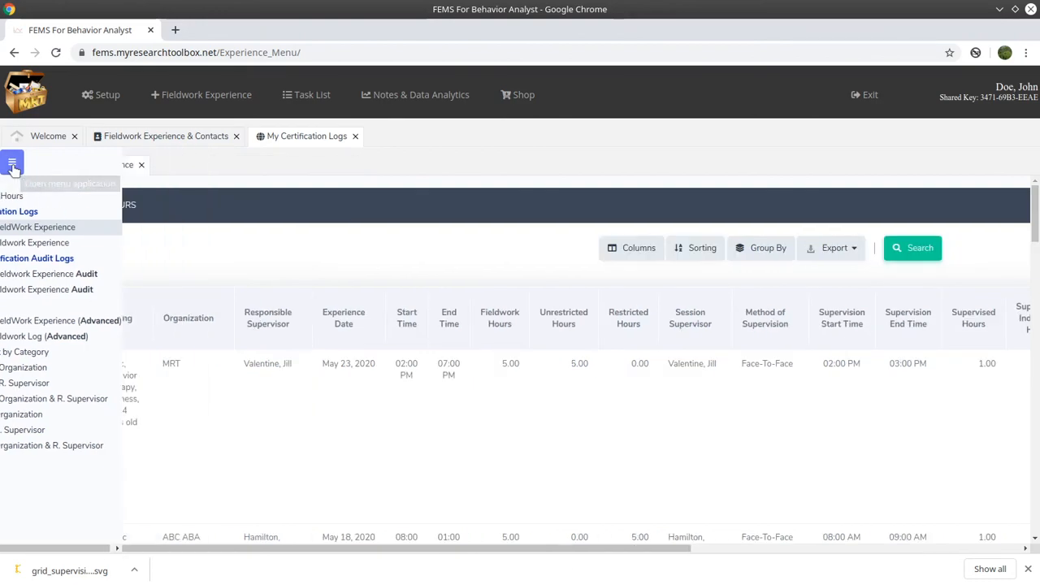
click(12, 166)
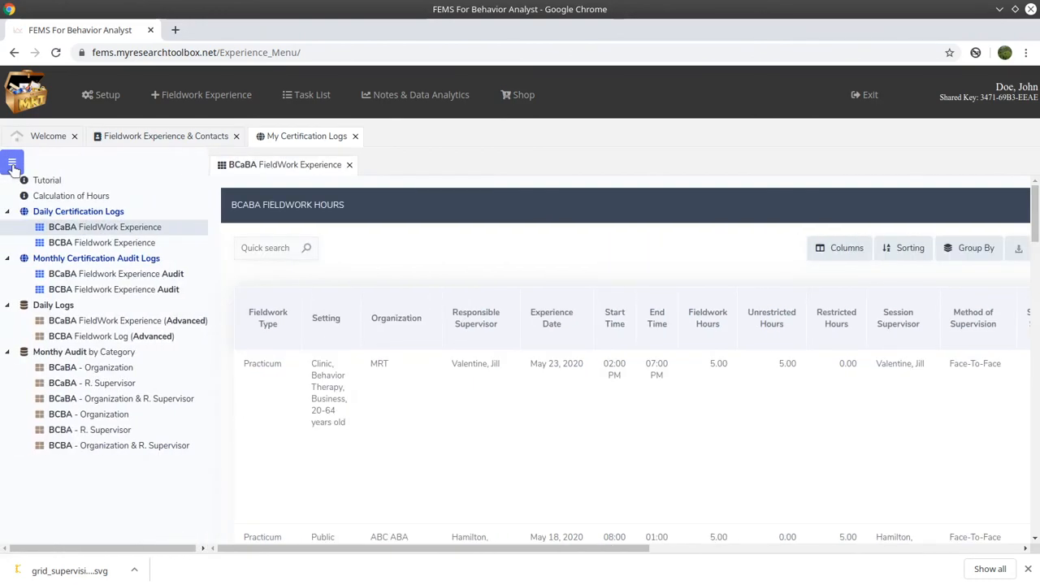
click(12, 166)
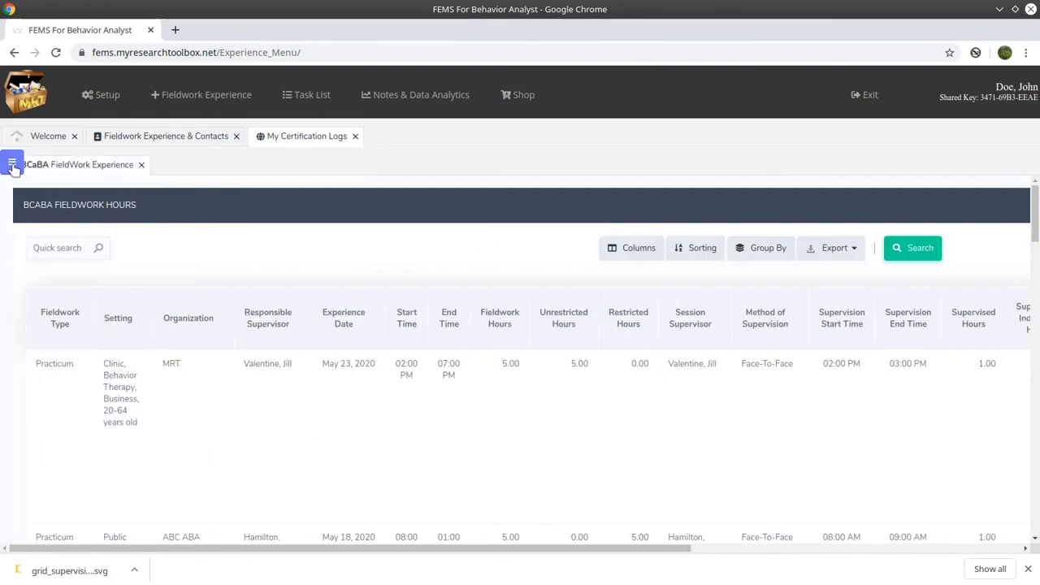
drag(397, 549, 487, 411)
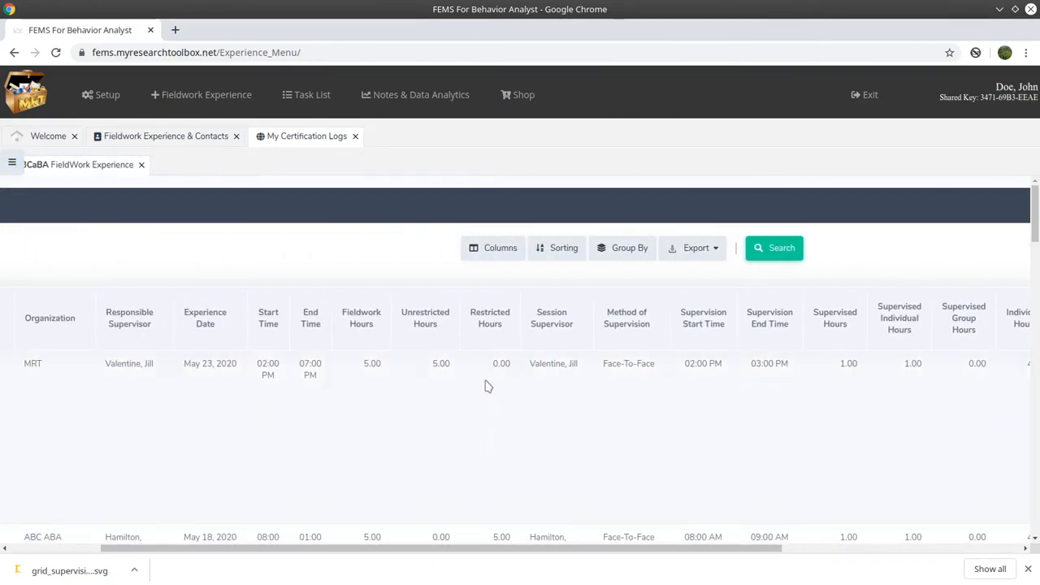
- Remove the Fieldwork Notes column from the hours grid and scroll through the entries
click(489, 251)
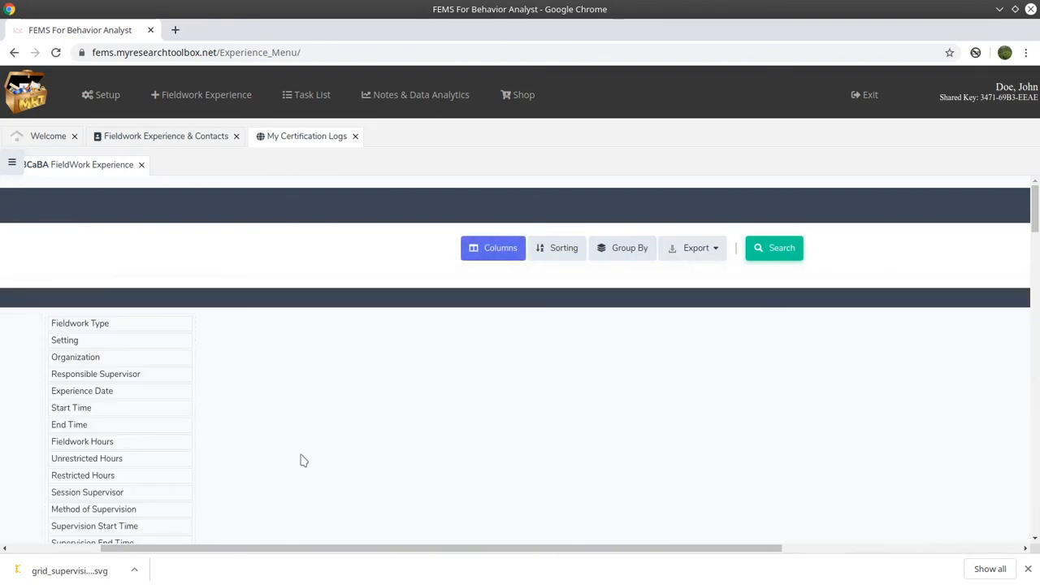
drag(355, 551, 86, 461)
scroll(86, 460, down, 4)
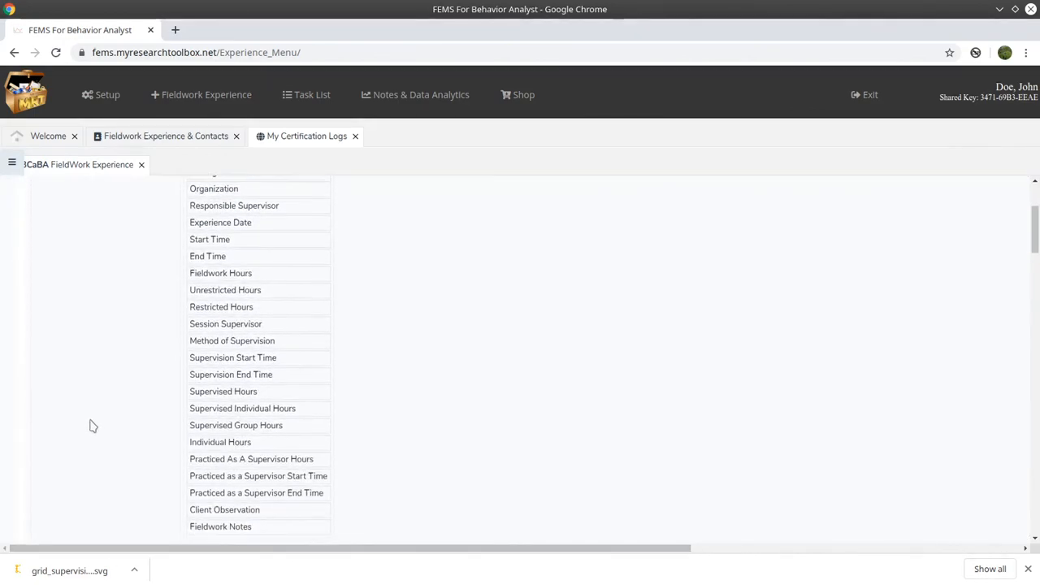
drag(256, 390, 135, 406)
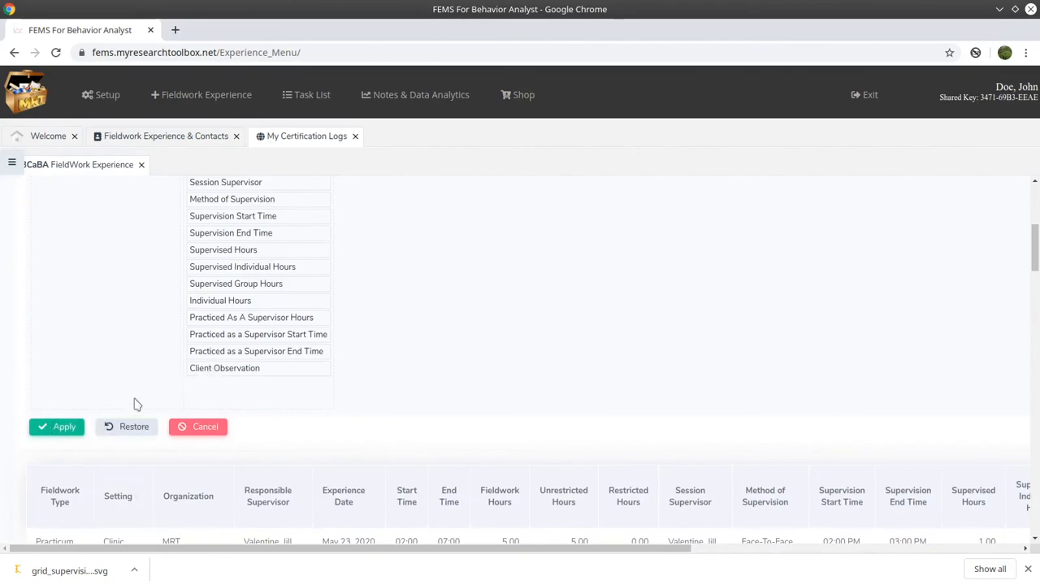
click(57, 427)
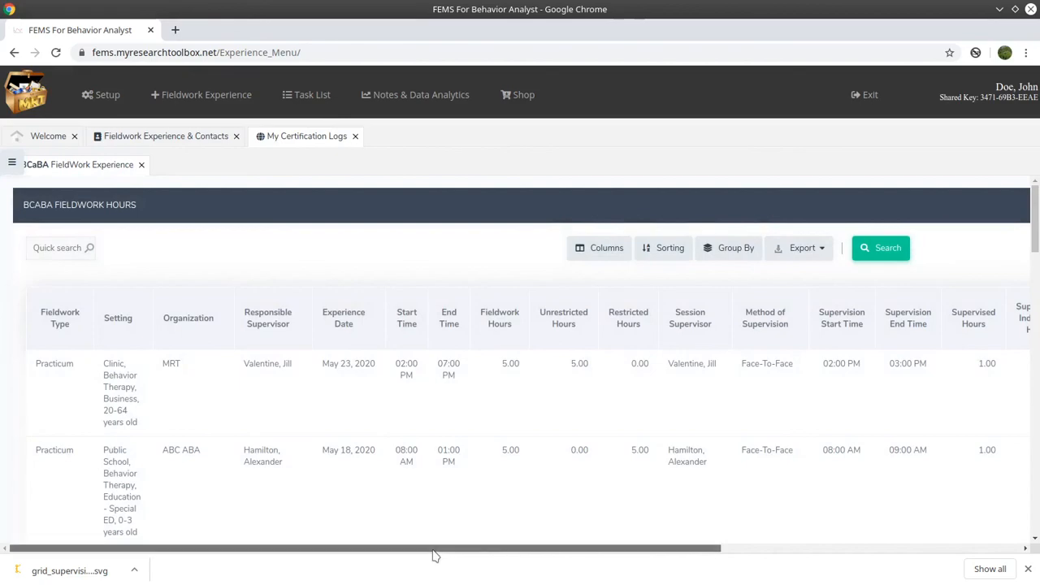
scroll(357, 462, down, 10)
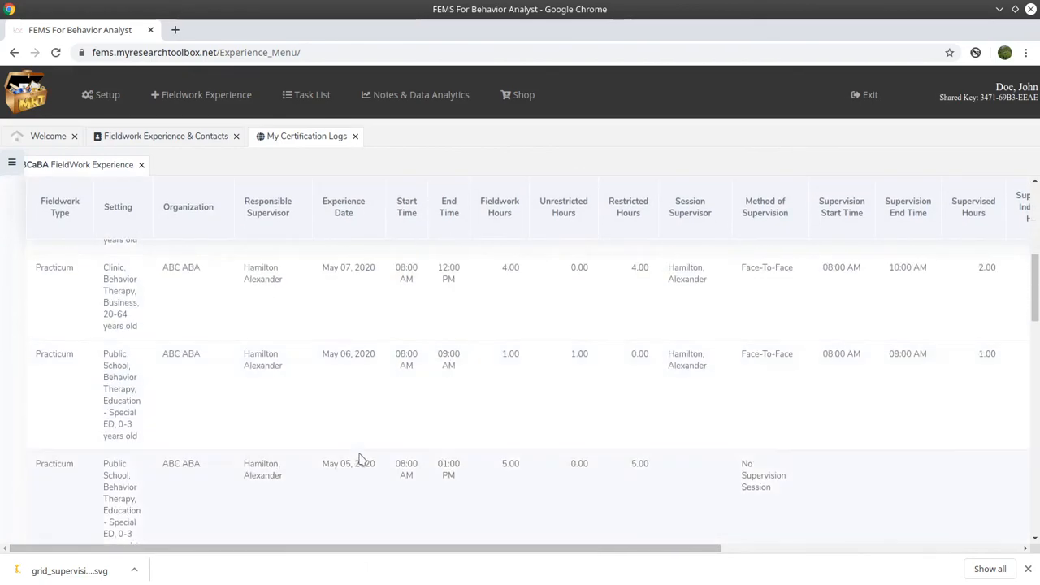
scroll(361, 459, down, 3)
scroll(499, 480, down, 6)
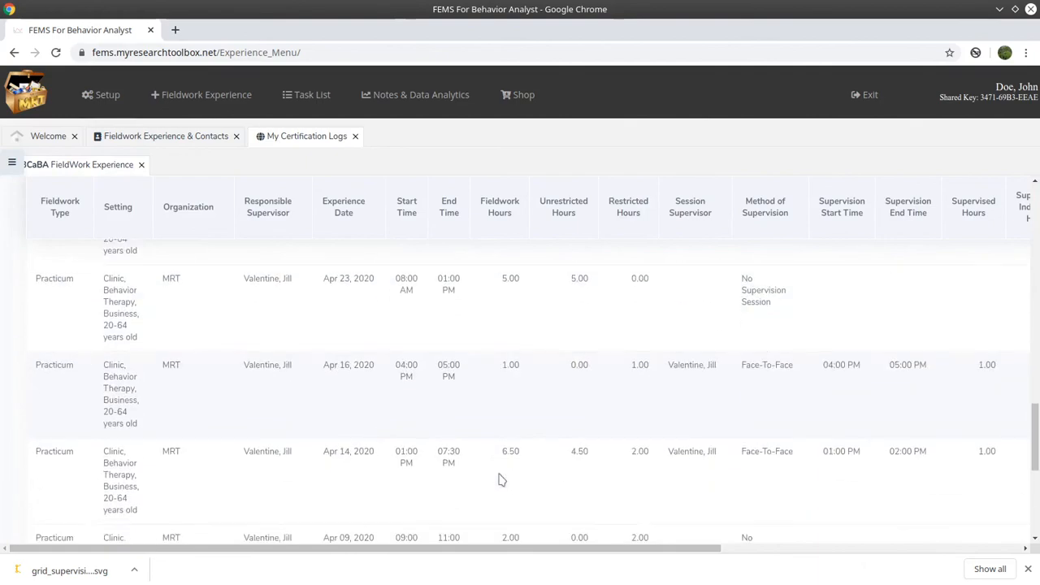
scroll(499, 480, down, 2)
drag(541, 549, 975, 527)
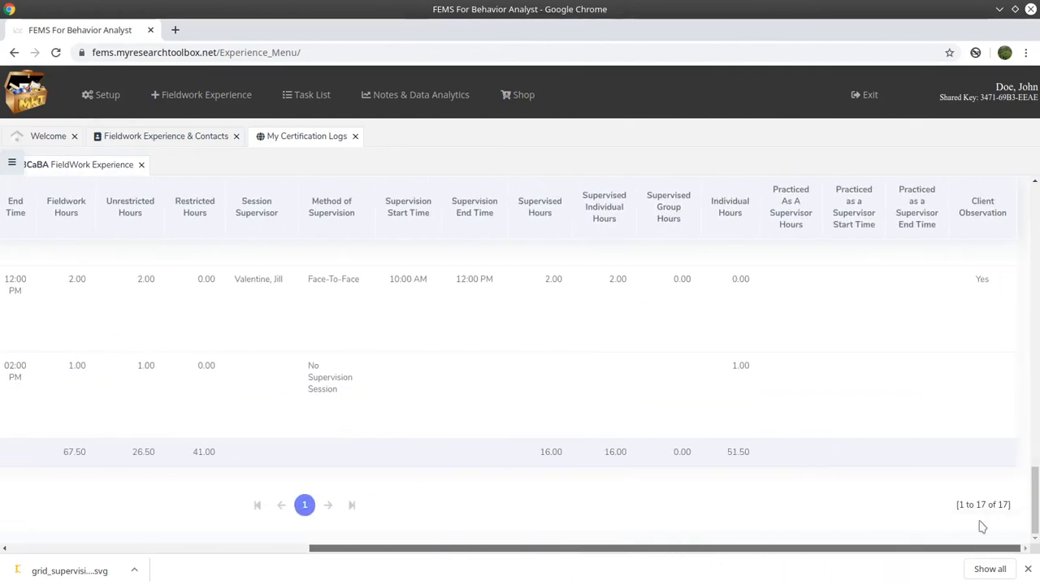
scroll(641, 397, up, 10)
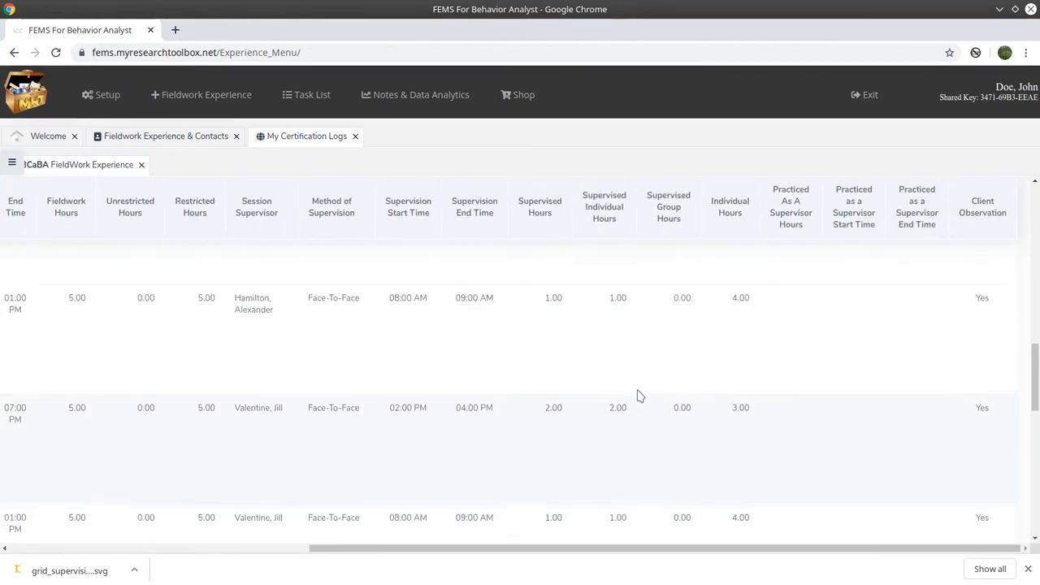
scroll(641, 396, up, 5)
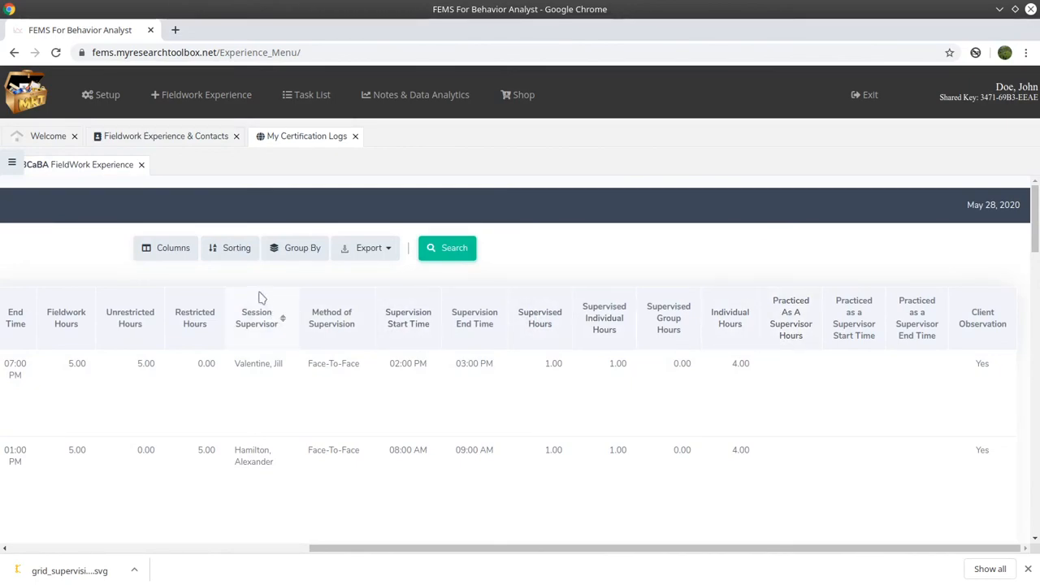
- Print the BCaBA fieldwork hours log as a Complete Report in Full Color, review, then close
click(388, 249)
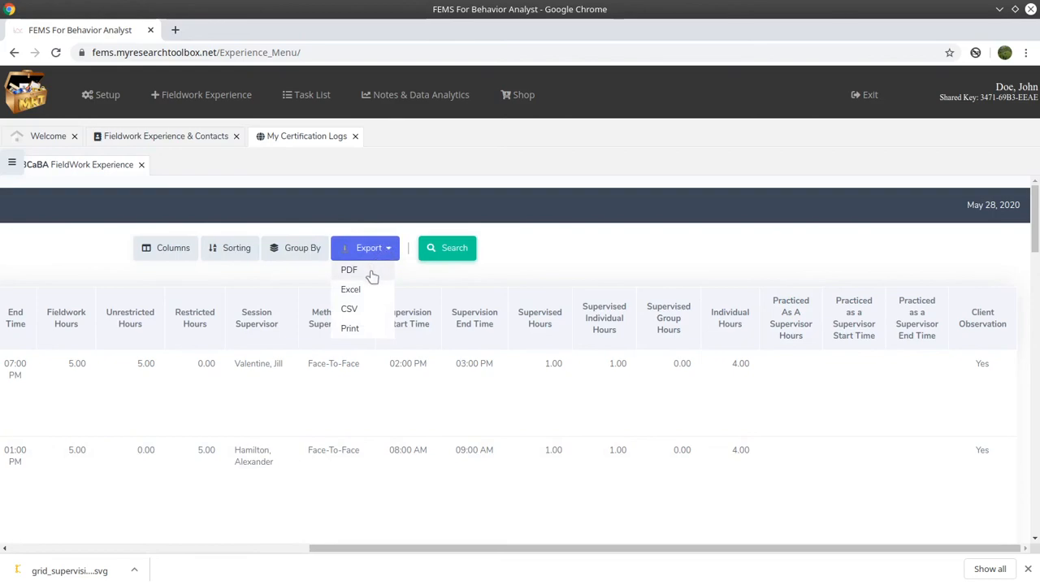
click(350, 328)
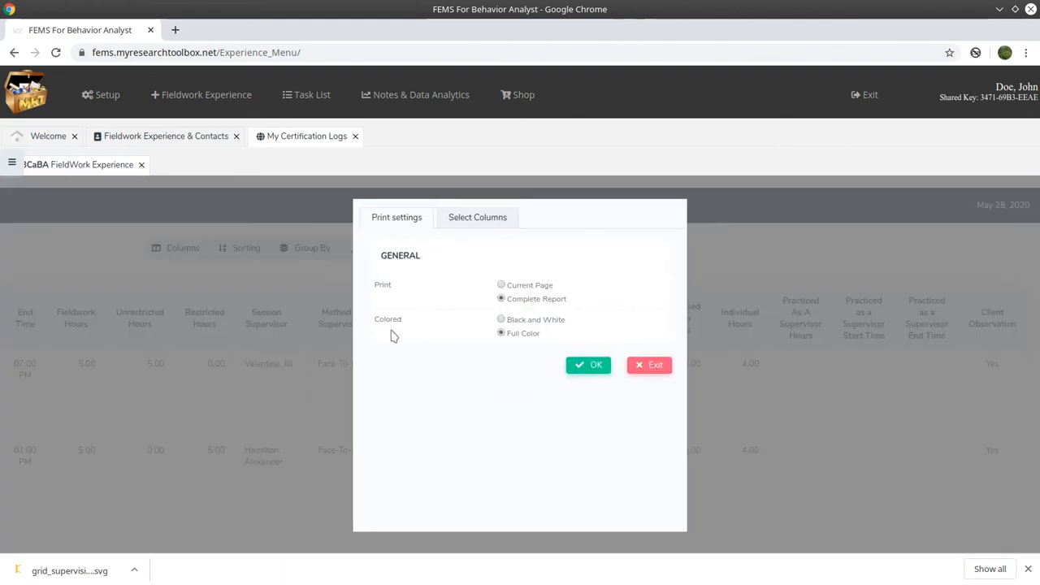
click(592, 366)
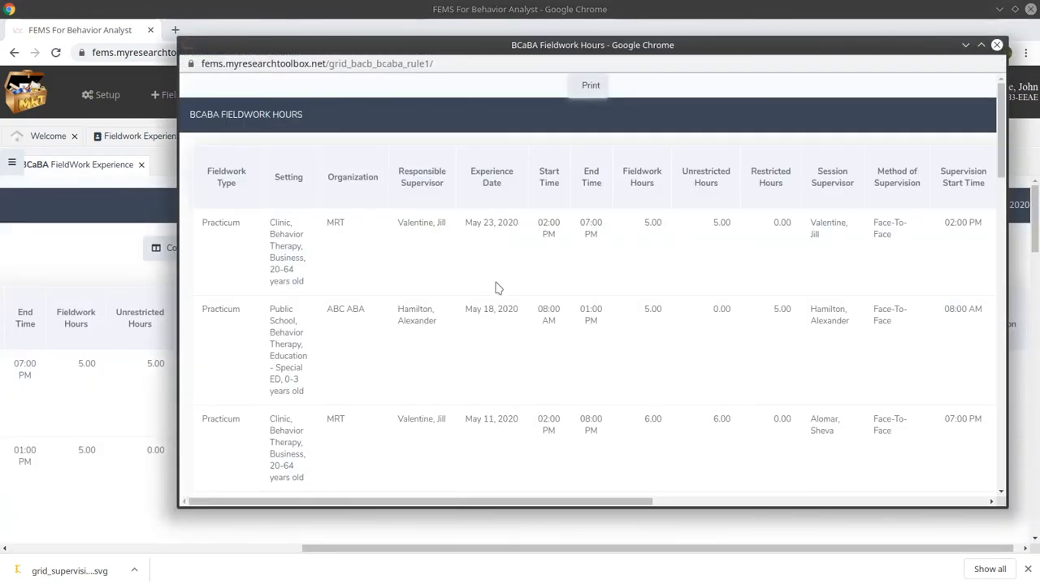
drag(1006, 108, 983, 443)
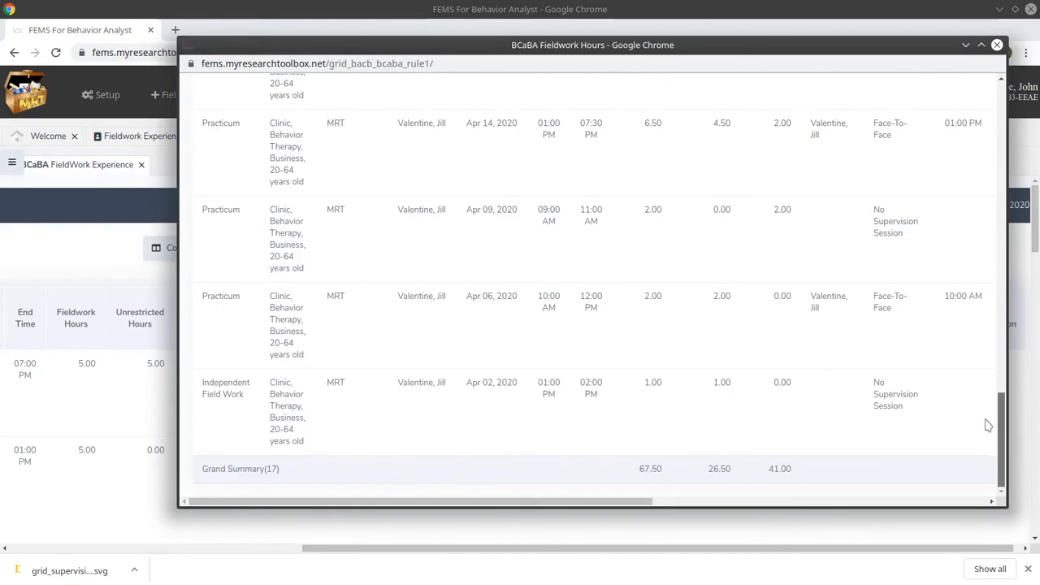
scroll(986, 437, up, 15)
click(997, 45)
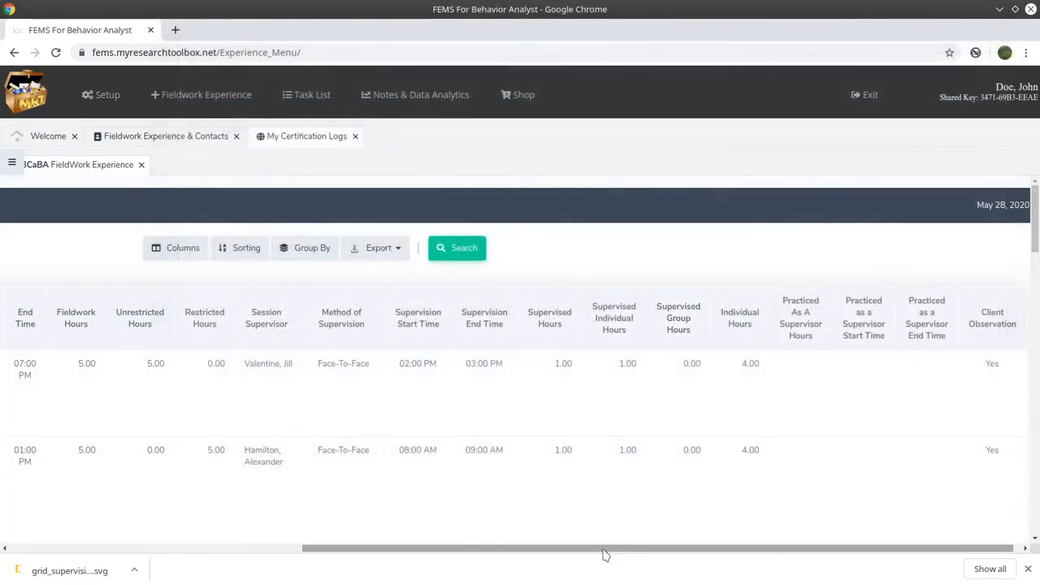
drag(606, 550, 186, 548)
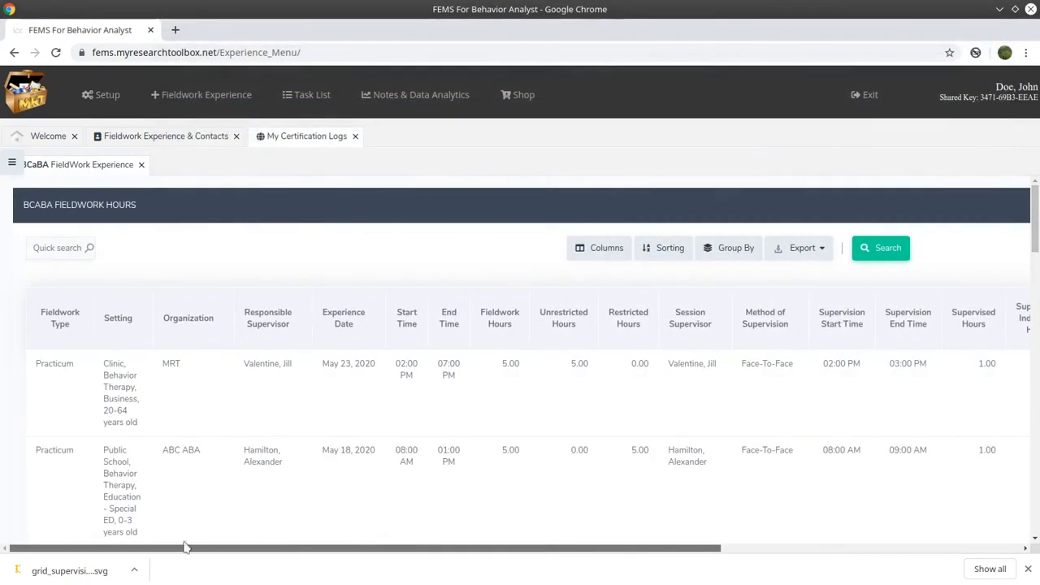
- Replace the BCaBA FieldWork Experience log with the BCaBA Fieldwork Experience Audit log
click(13, 165)
click(348, 165)
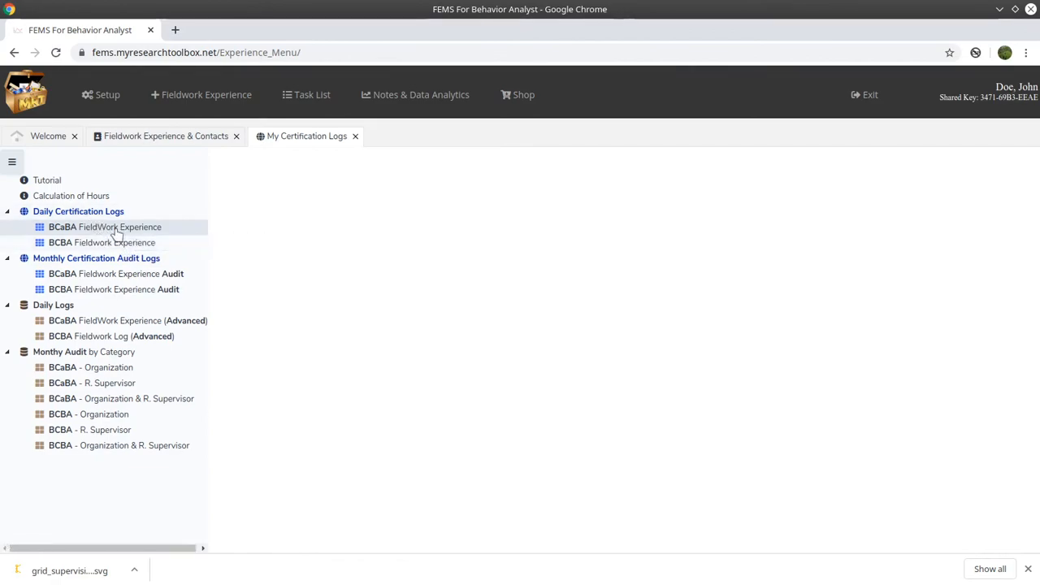
click(140, 279)
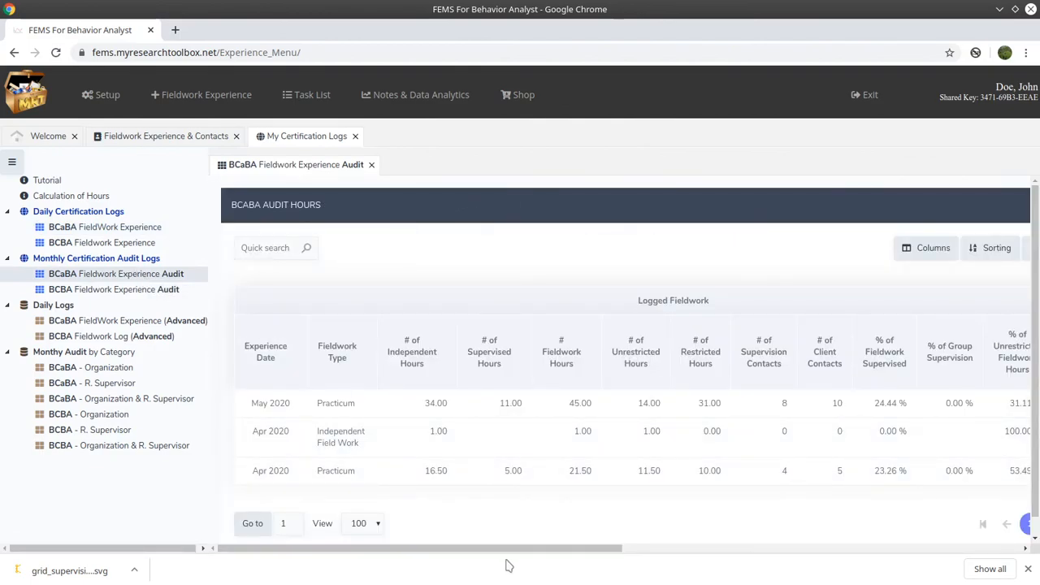
drag(513, 551, 664, 554)
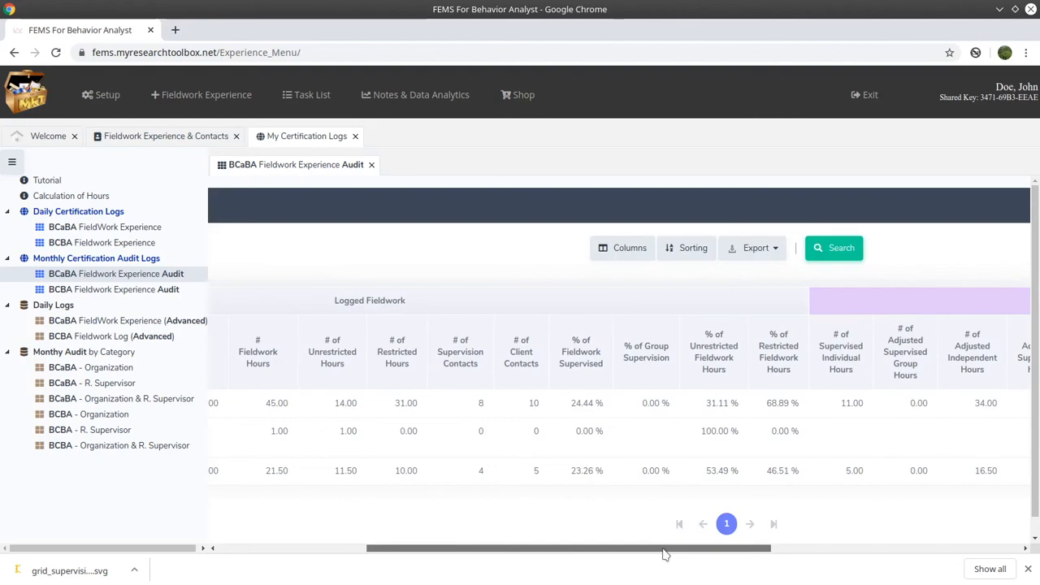
drag(664, 554, 249, 529)
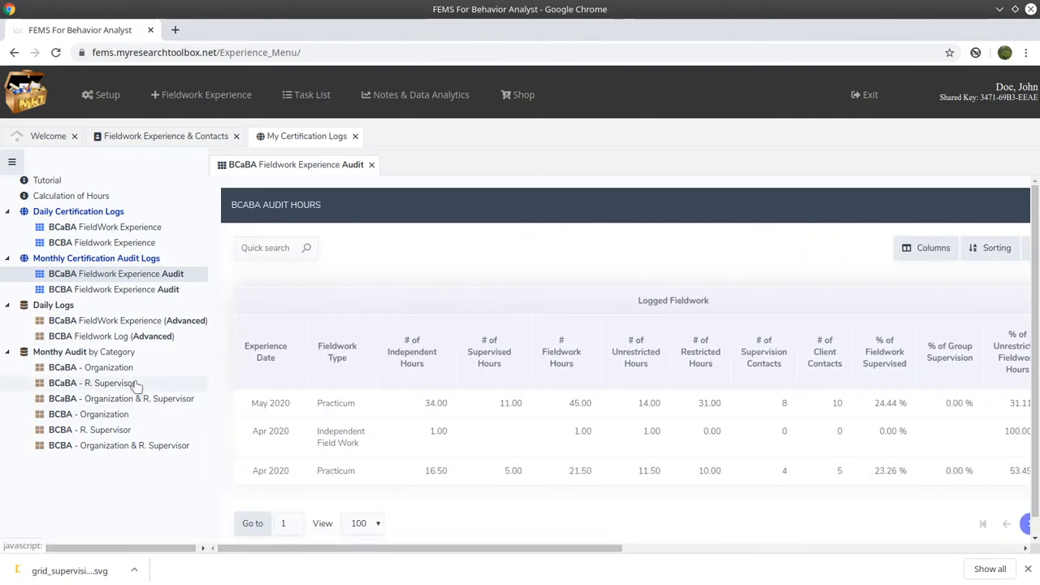
- Open BCaBA FieldWork Experience (Advanced), filter to ABC ABA (6), and hide the side menu
click(120, 322)
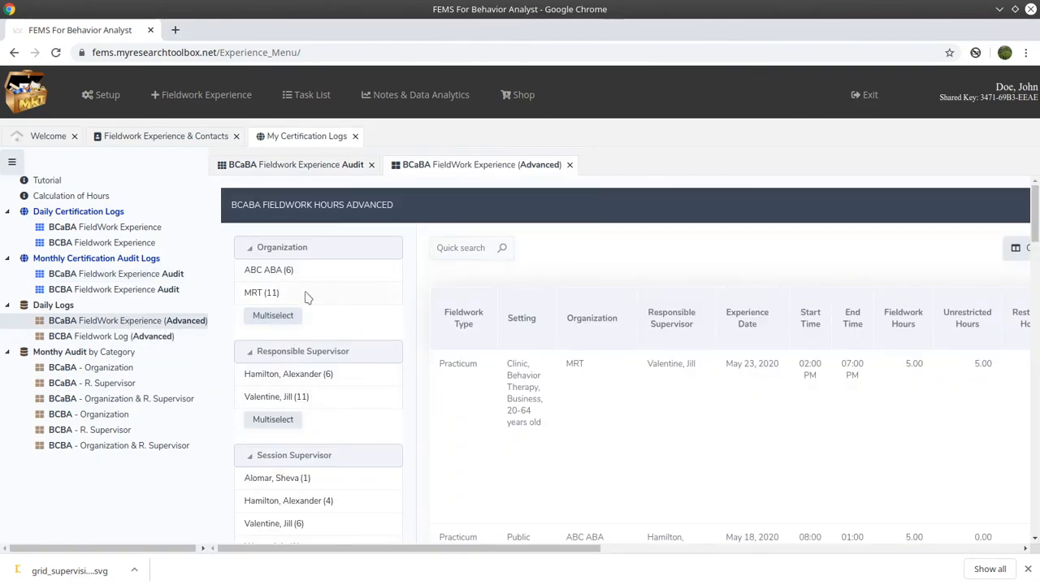
click(262, 276)
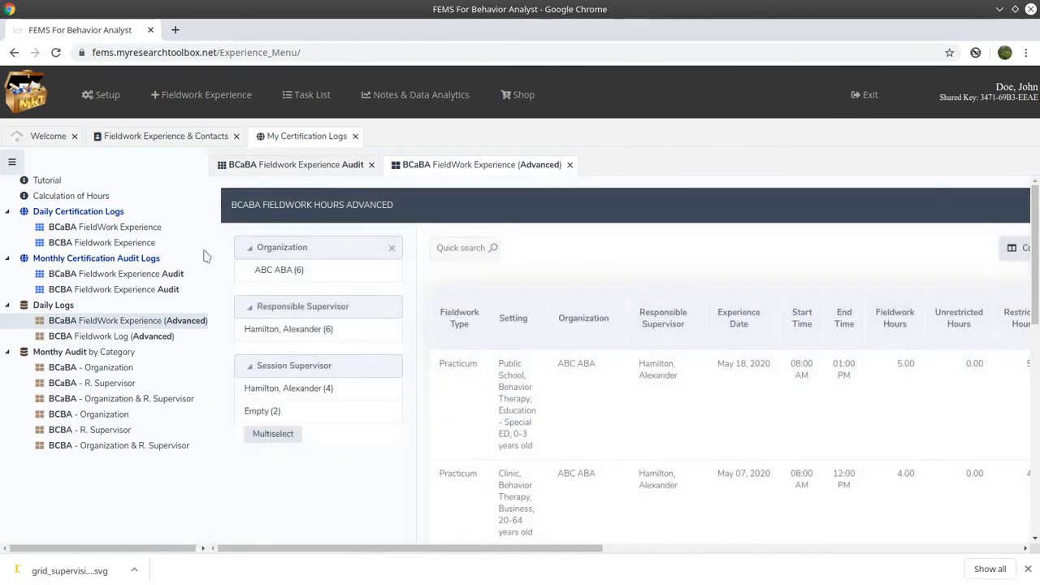
click(12, 162)
drag(439, 556, 870, 559)
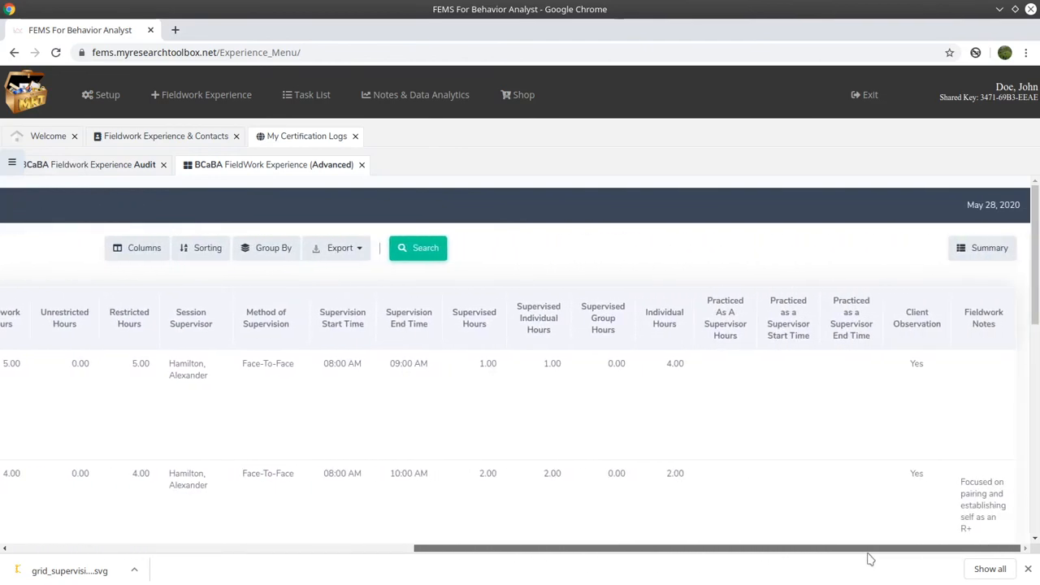
- Group the fieldwork hours summary by Month&Year of Experience Date
click(981, 248)
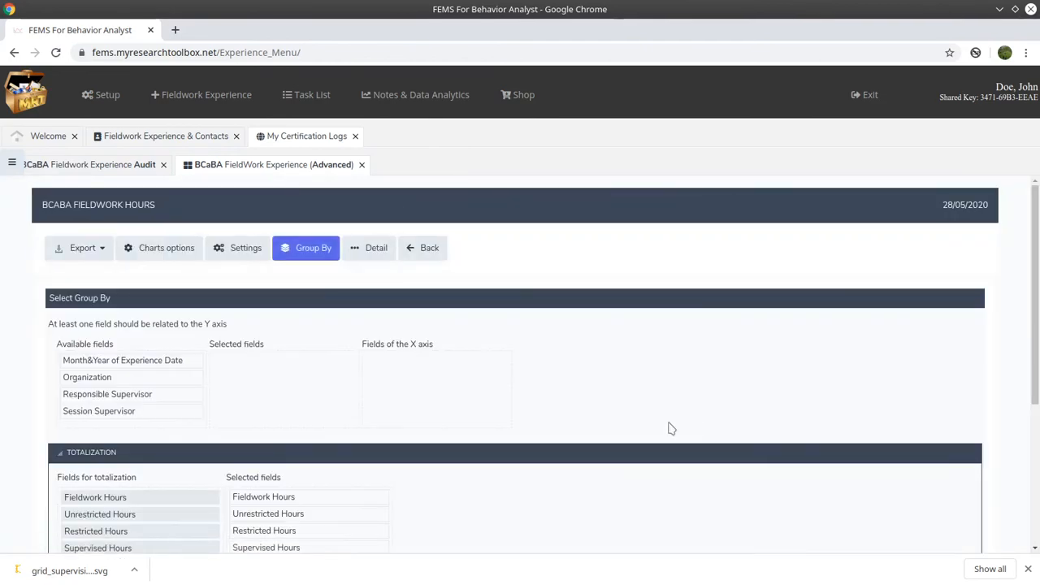
scroll(350, 414, down, 1)
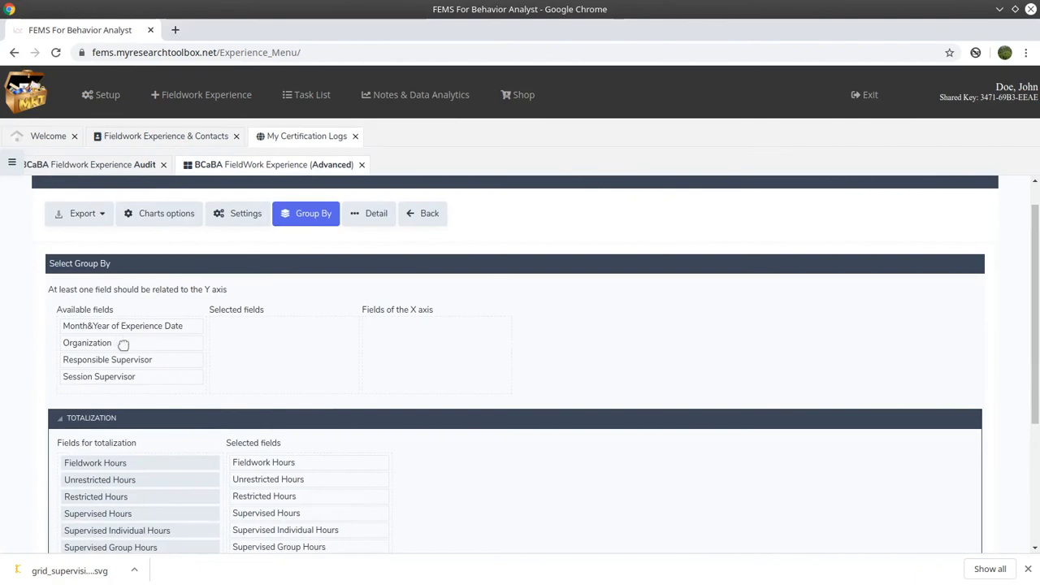
drag(128, 326, 301, 328)
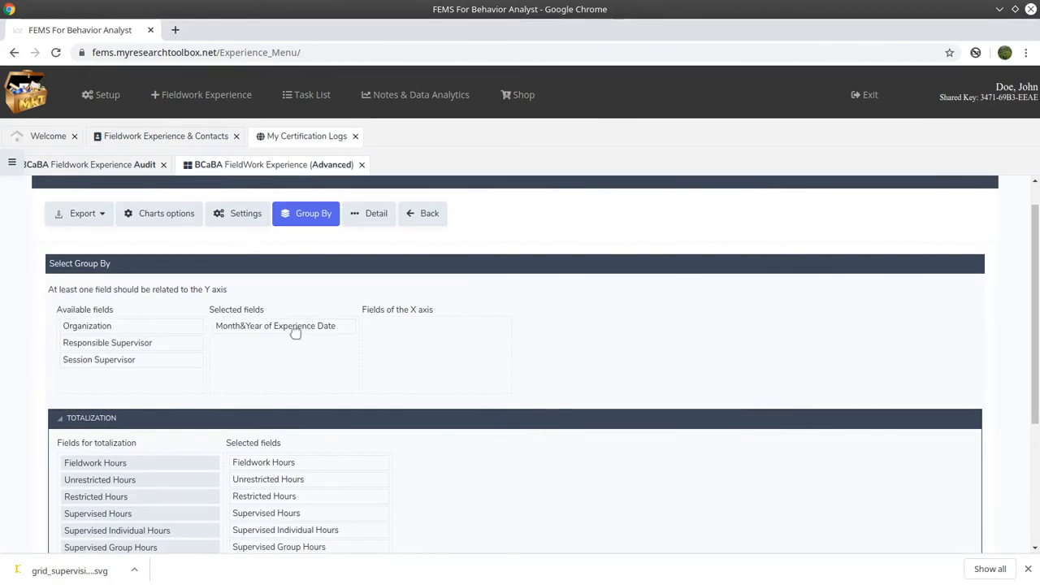
scroll(179, 393, down, 5)
click(81, 465)
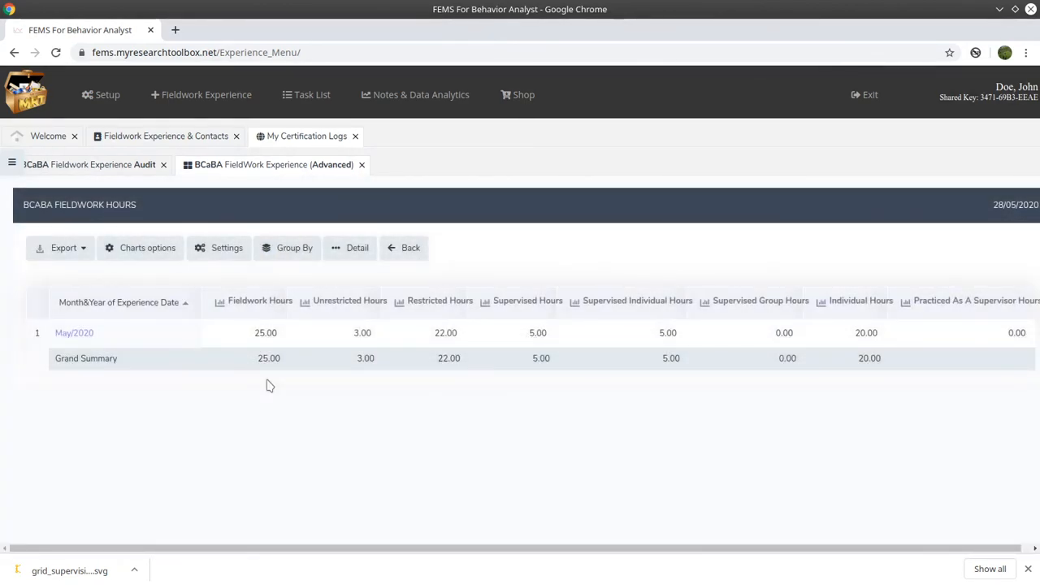
- Chart Fieldwork Hours by month, then close the chart and the advanced log
click(411, 250)
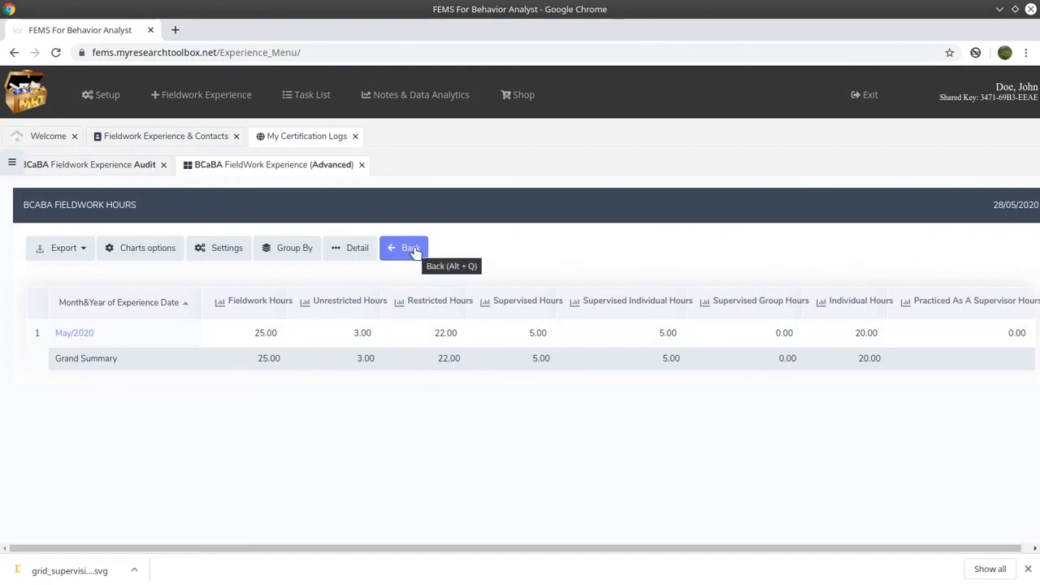
click(219, 303)
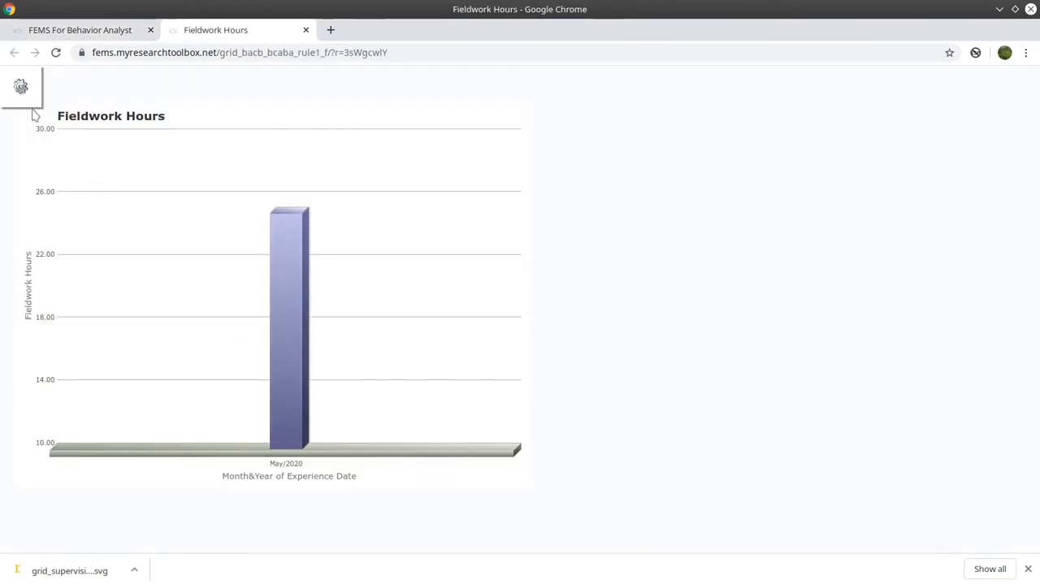
click(306, 29)
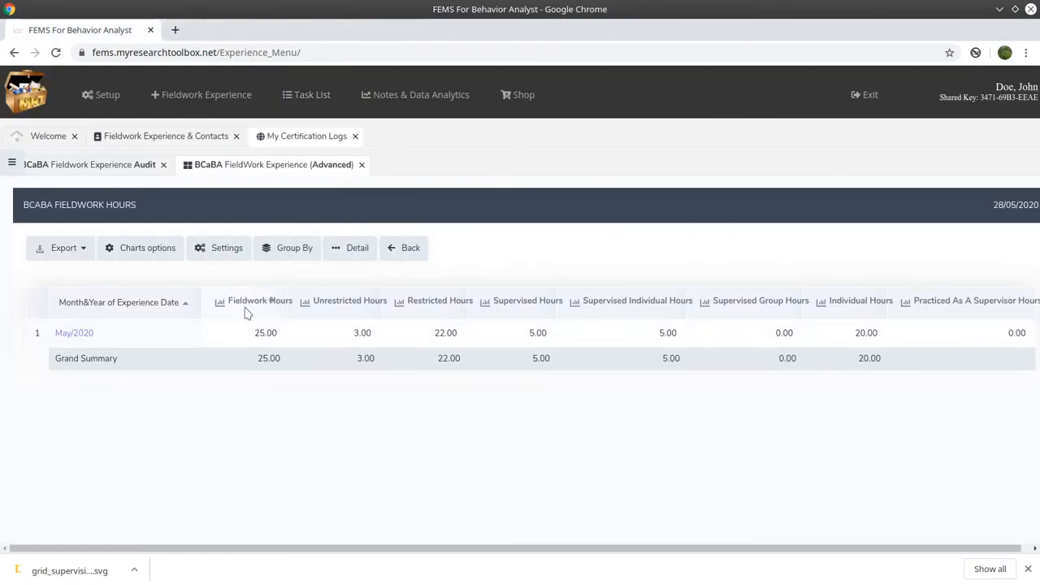
click(401, 250)
click(362, 164)
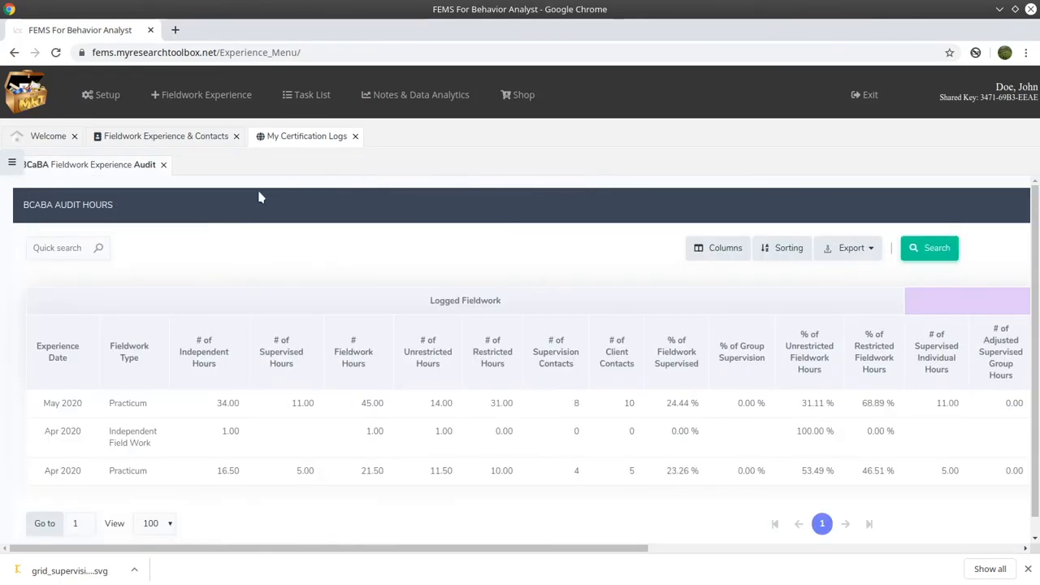
- Close the audit log and open the BCaBA - Organization audit filtered to MRT
click(164, 165)
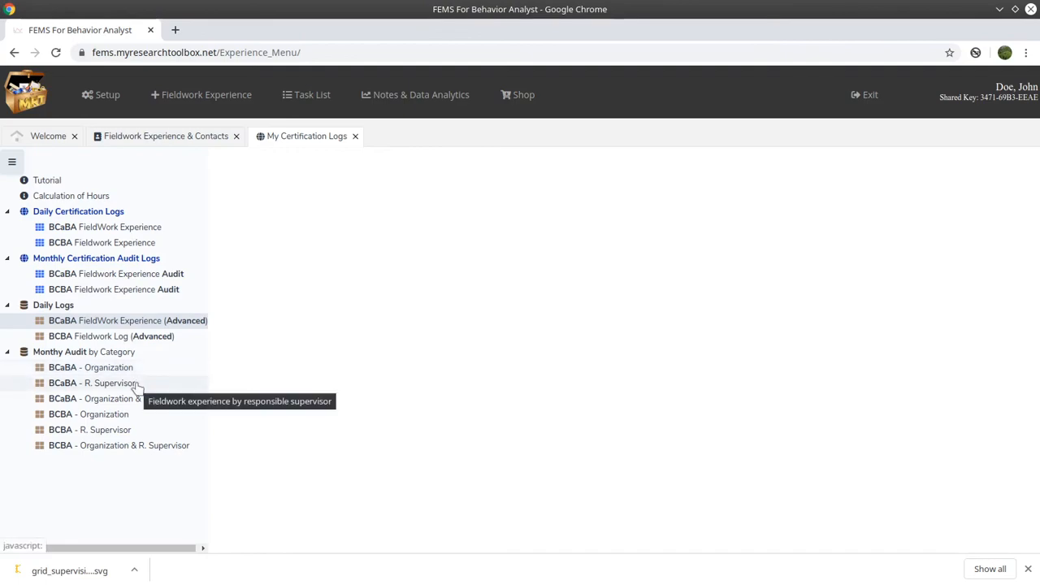
click(104, 367)
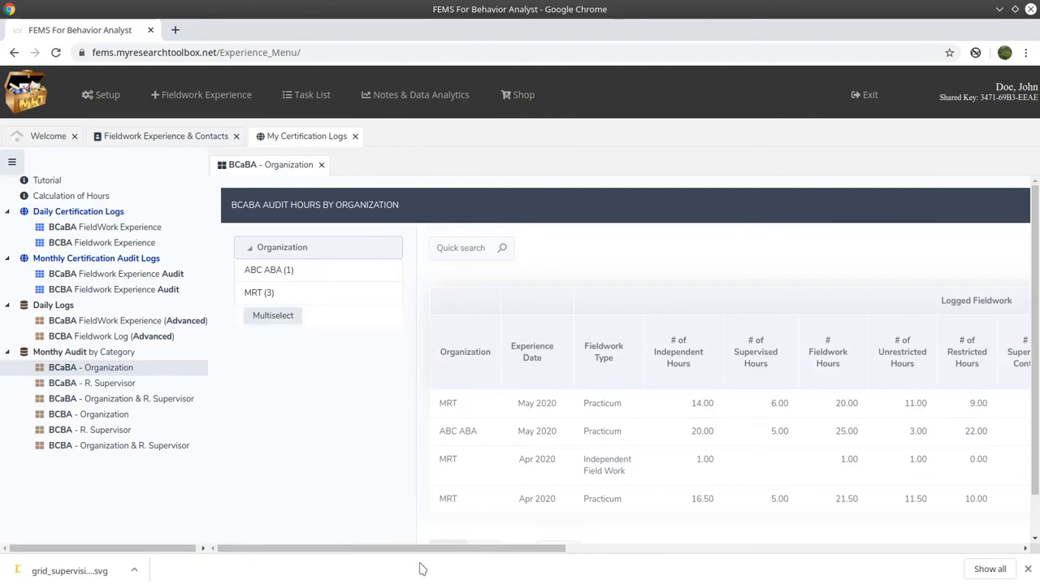
drag(425, 551, 435, 552)
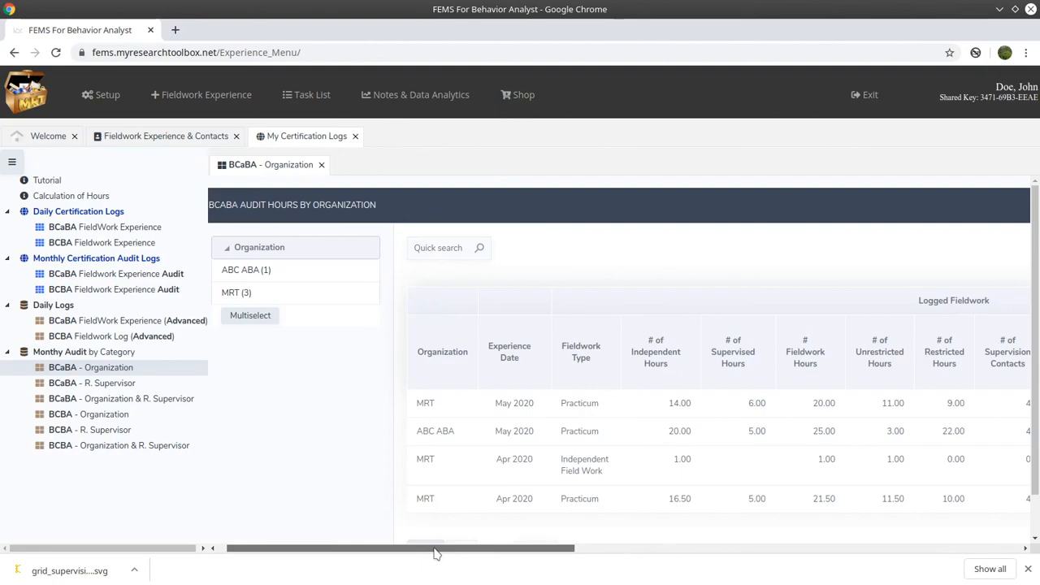
mouse_move(435, 553)
mouse_down()
mouse_move(568, 550)
mouse_move(441, 552)
mouse_up()
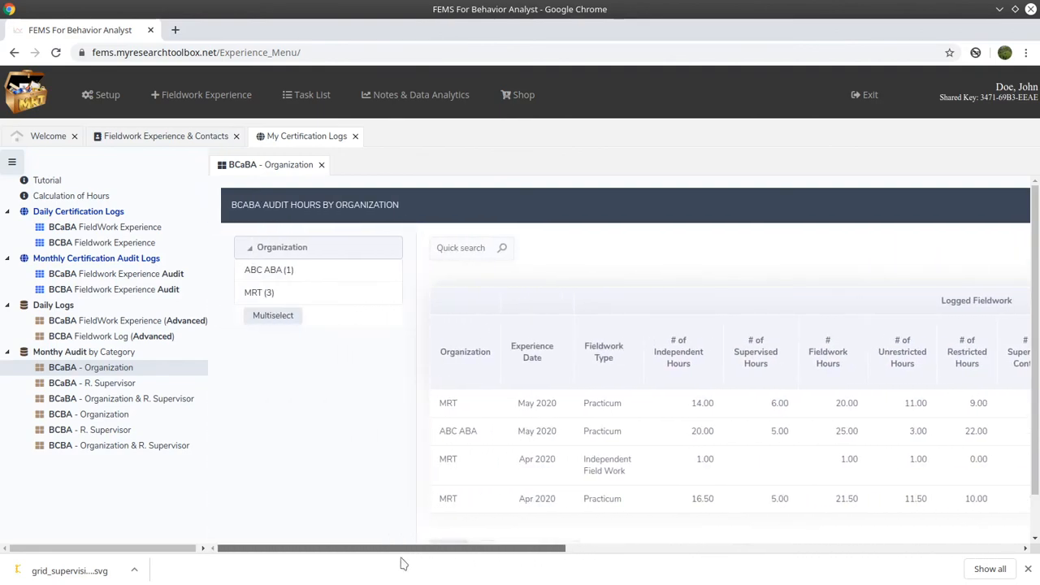
click(256, 295)
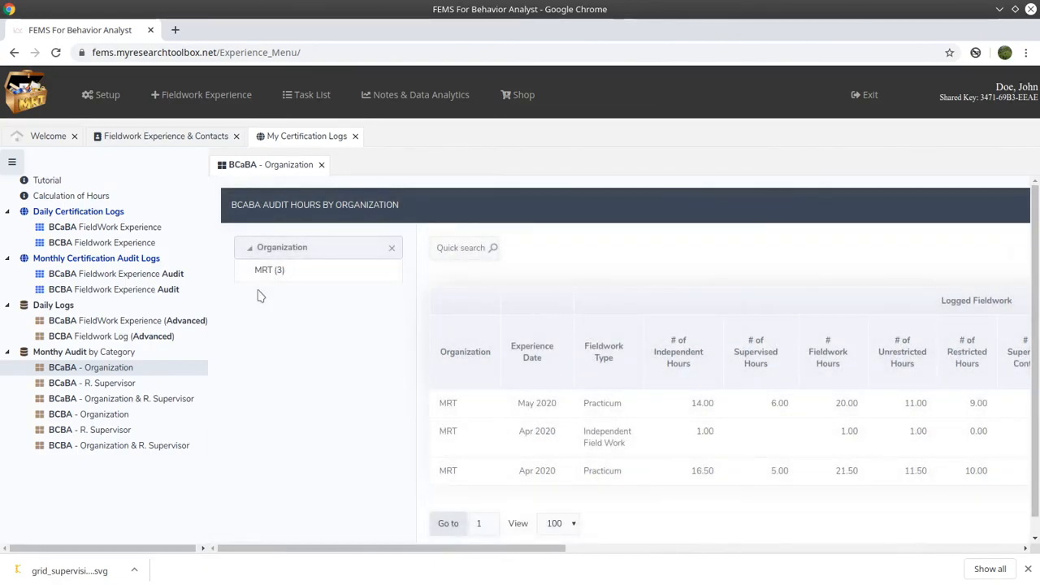
- Close the organization audit, certification logs and fieldwork experience pages
click(321, 165)
click(356, 136)
click(235, 135)
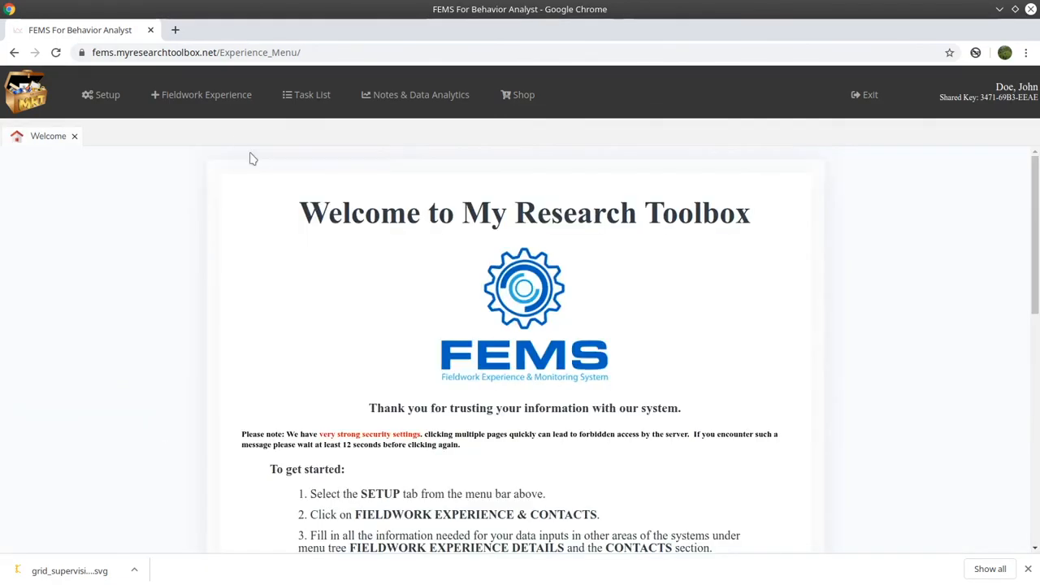